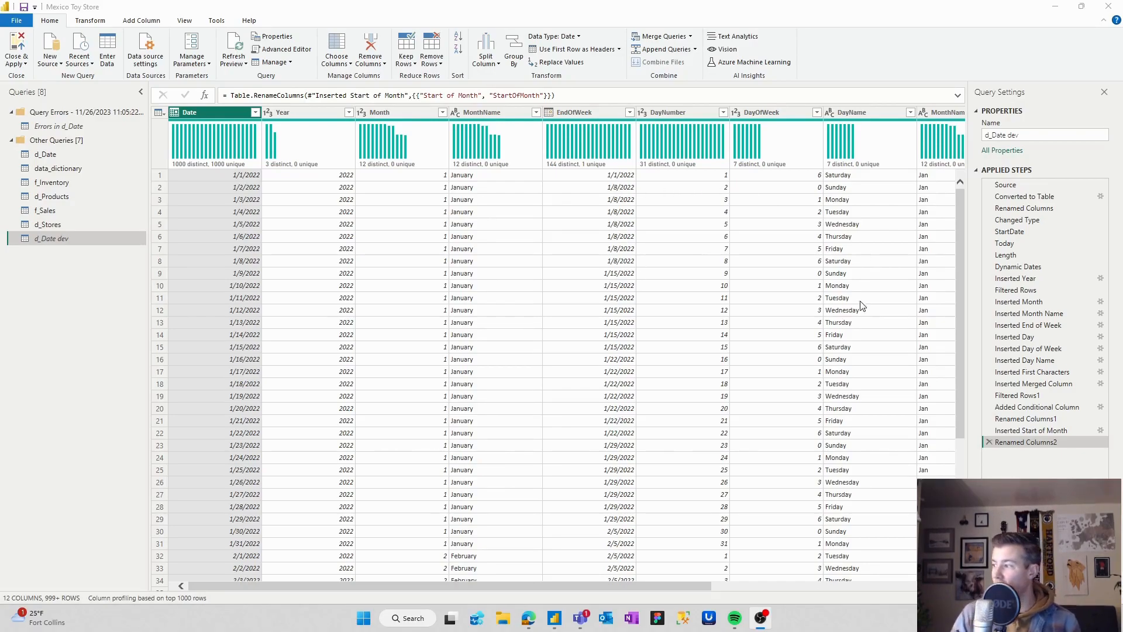
Group the d_Date dev table by MonthYear, using the All Rows operation for the new Count column
drag(664, 582, 889, 582)
click(723, 112)
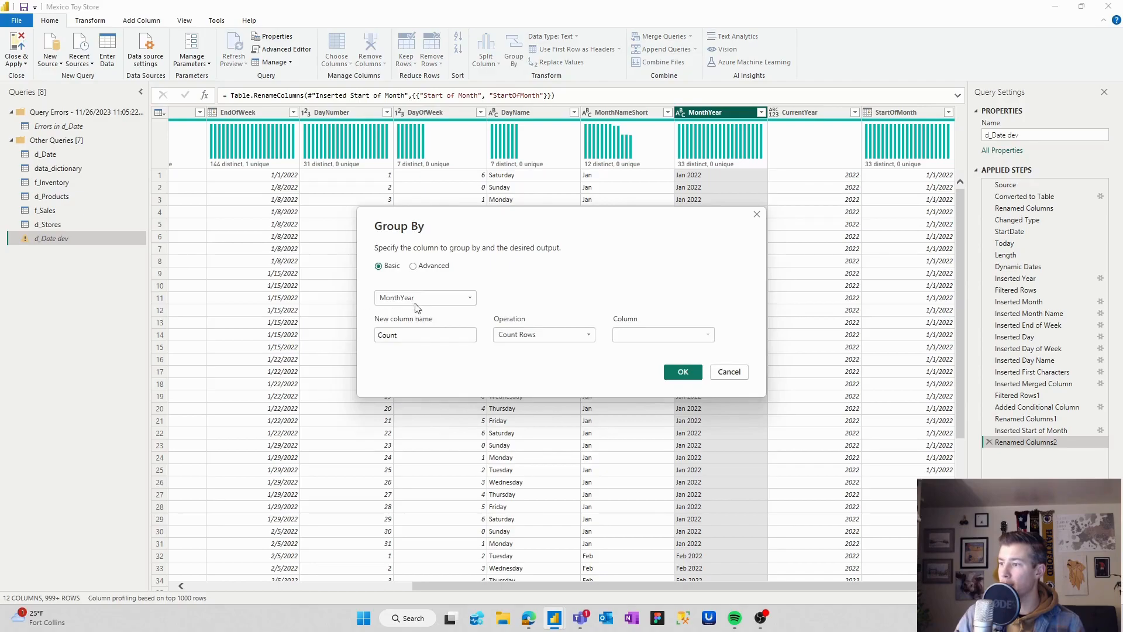
click(559, 337)
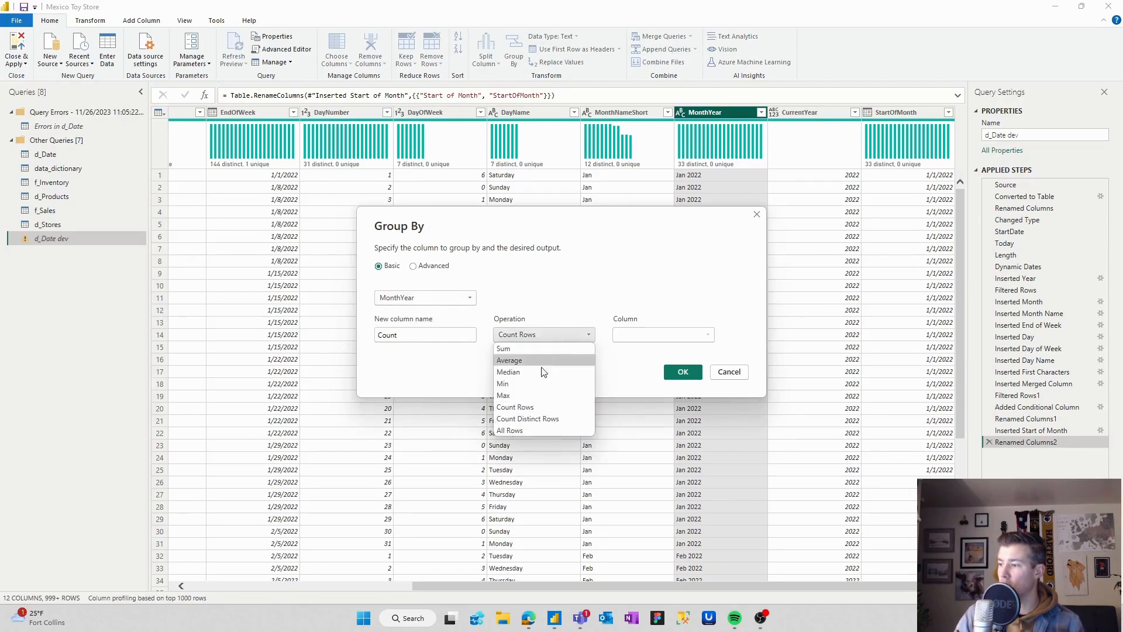
click(529, 433)
click(682, 372)
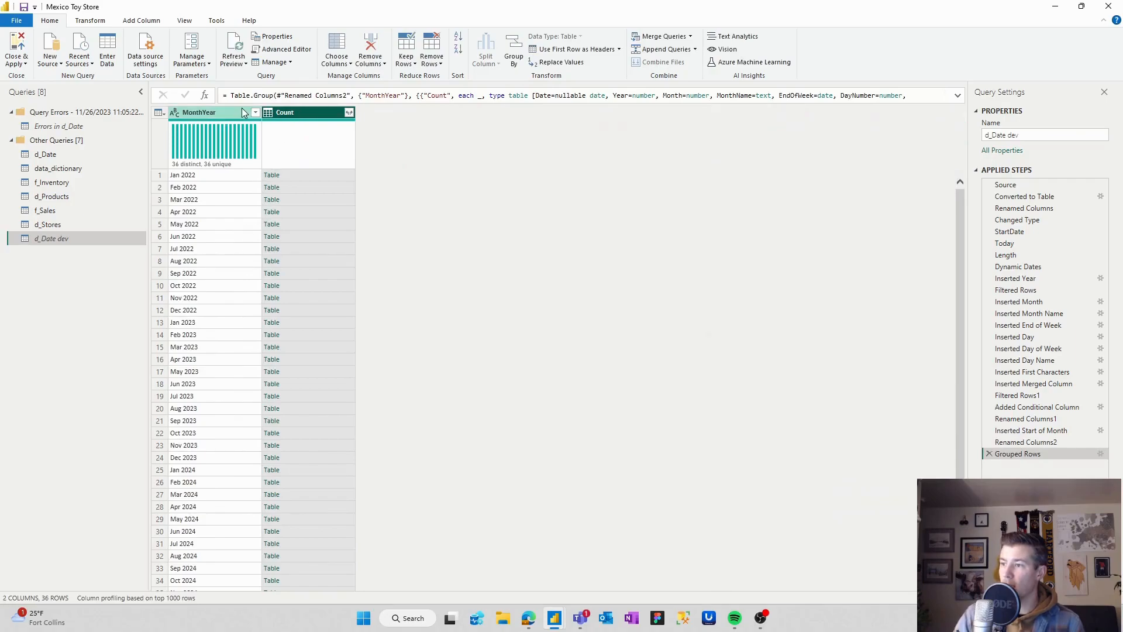
Add an index column starting from 1 to the grouped MonthYear rows
click(211, 112)
scroll(211, 187, down, 1)
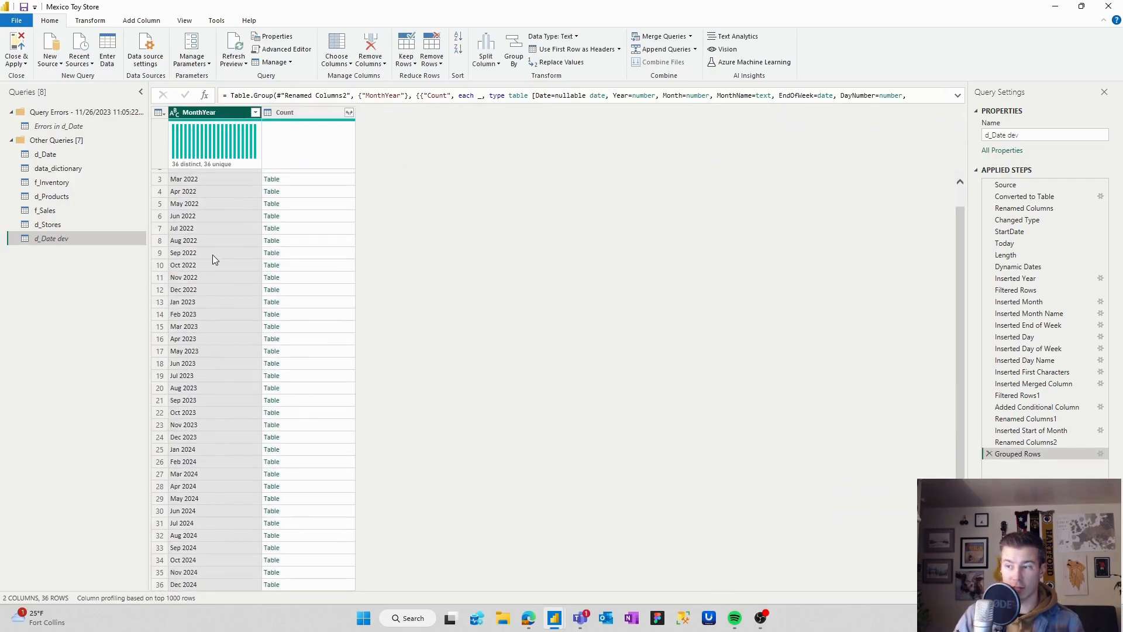
scroll(215, 258, up, 1)
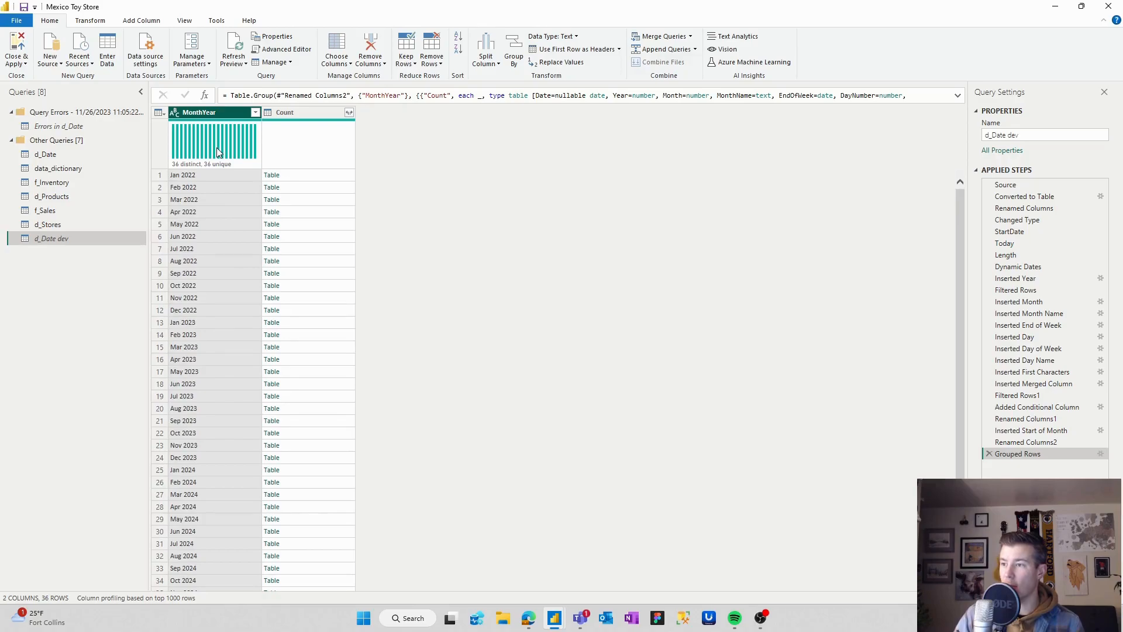
click(151, 22)
click(177, 52)
click(169, 72)
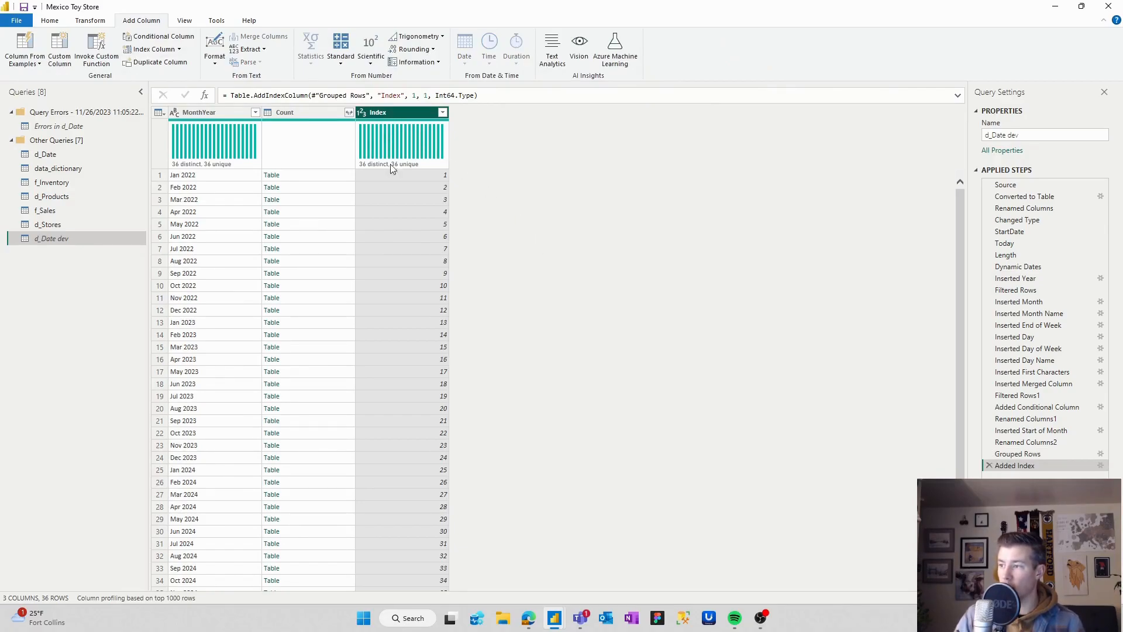
Expand all columns of the nested Count tables without the original column name prefix, and check the Index column's values
click(350, 113)
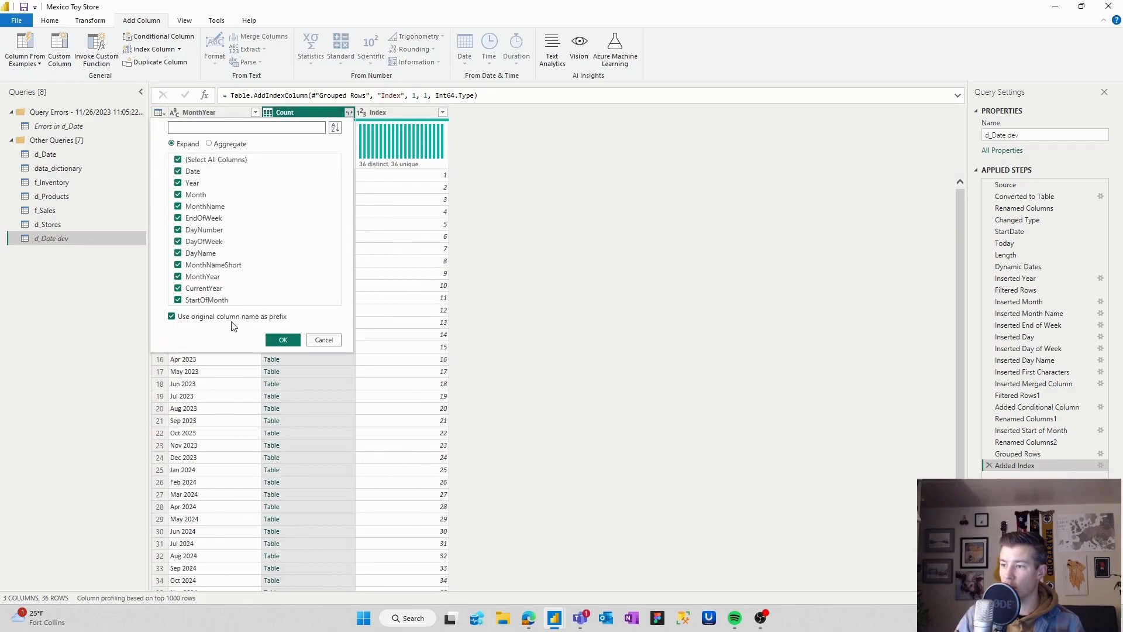
click(209, 317)
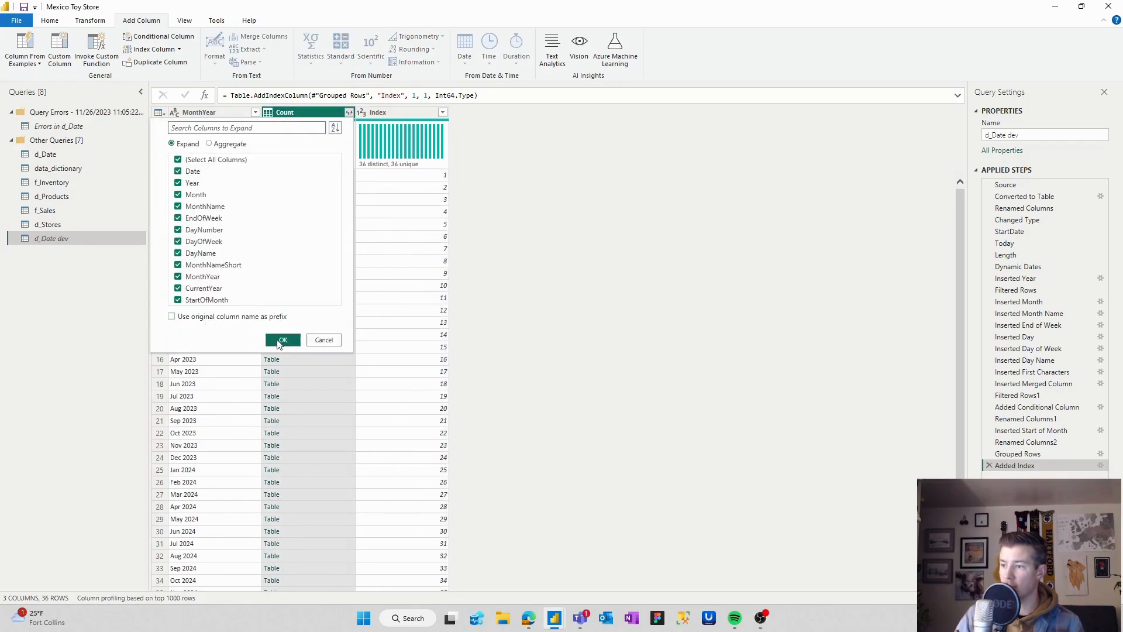
click(282, 341)
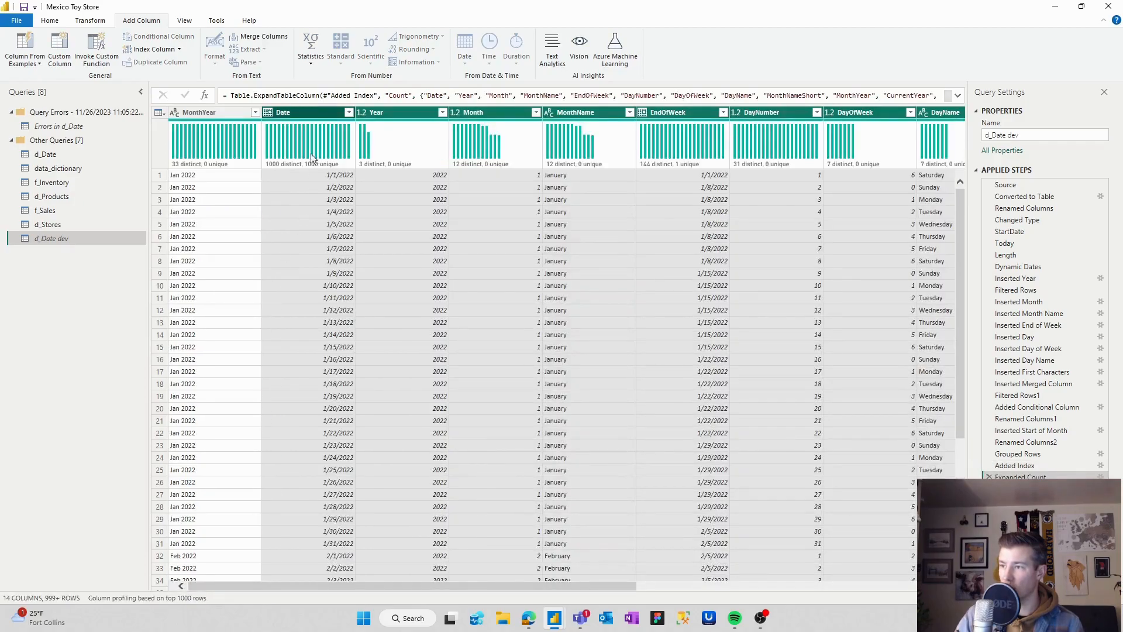
drag(419, 582, 796, 564)
click(936, 117)
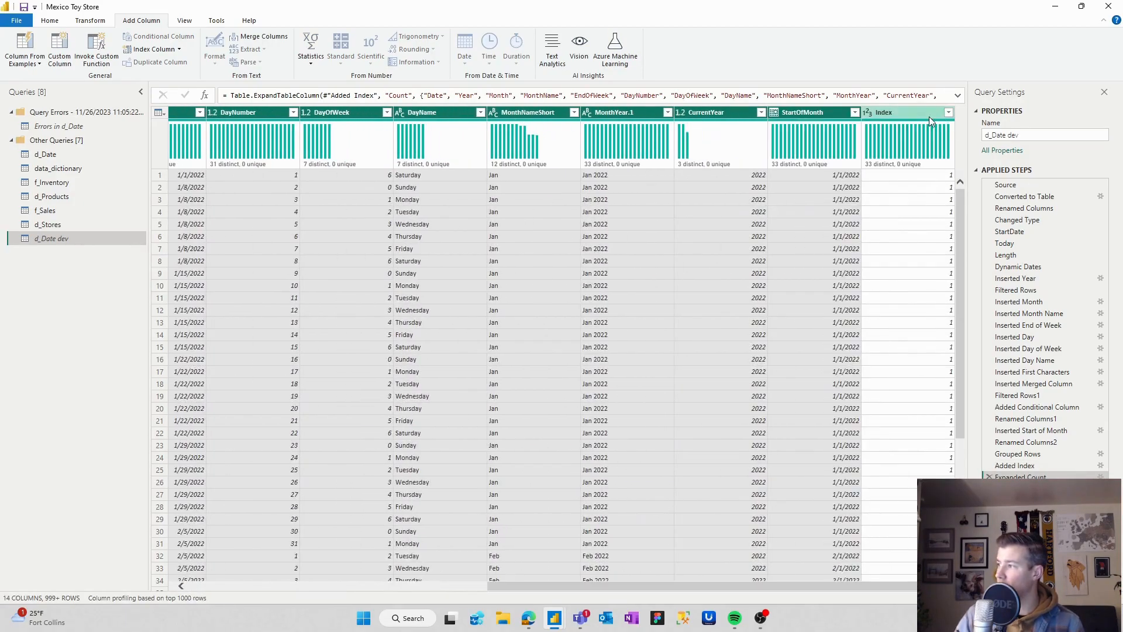
click(948, 113)
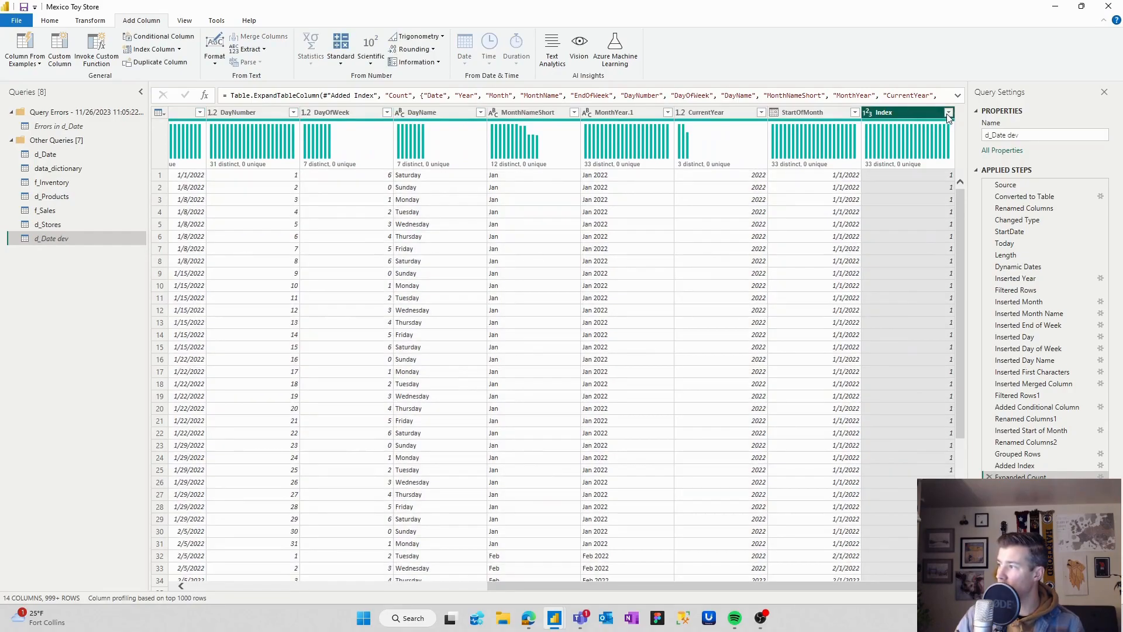
scroll(792, 379, down, 4)
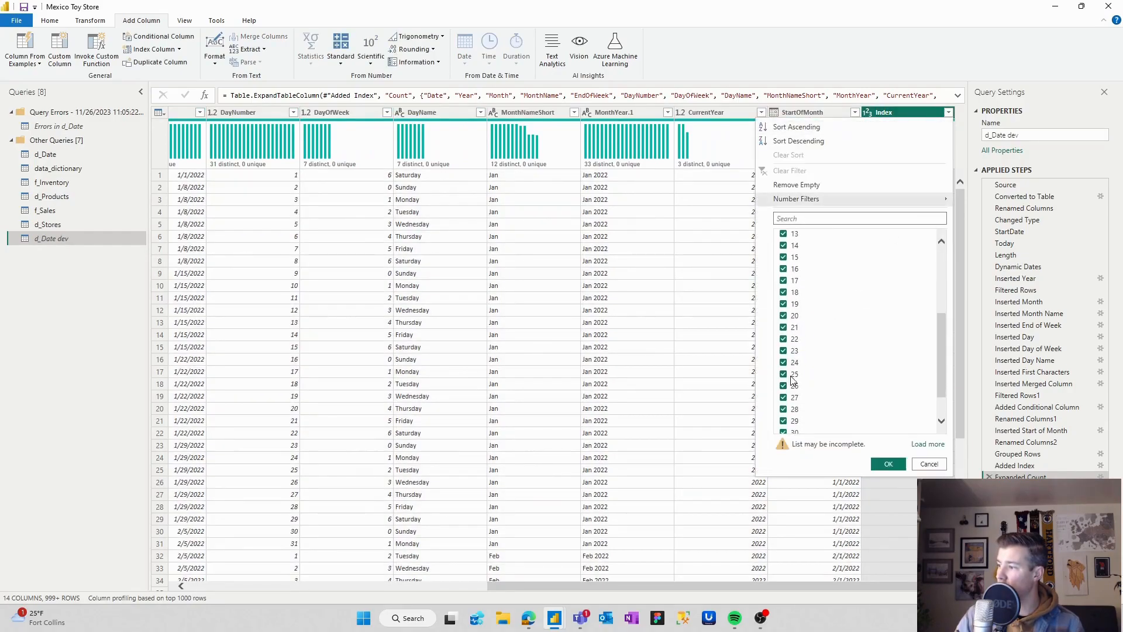
click(929, 465)
Remove the first, duplicate MonthYear column and rename MonthYear.1 as MonthYear
drag(824, 586, 433, 538)
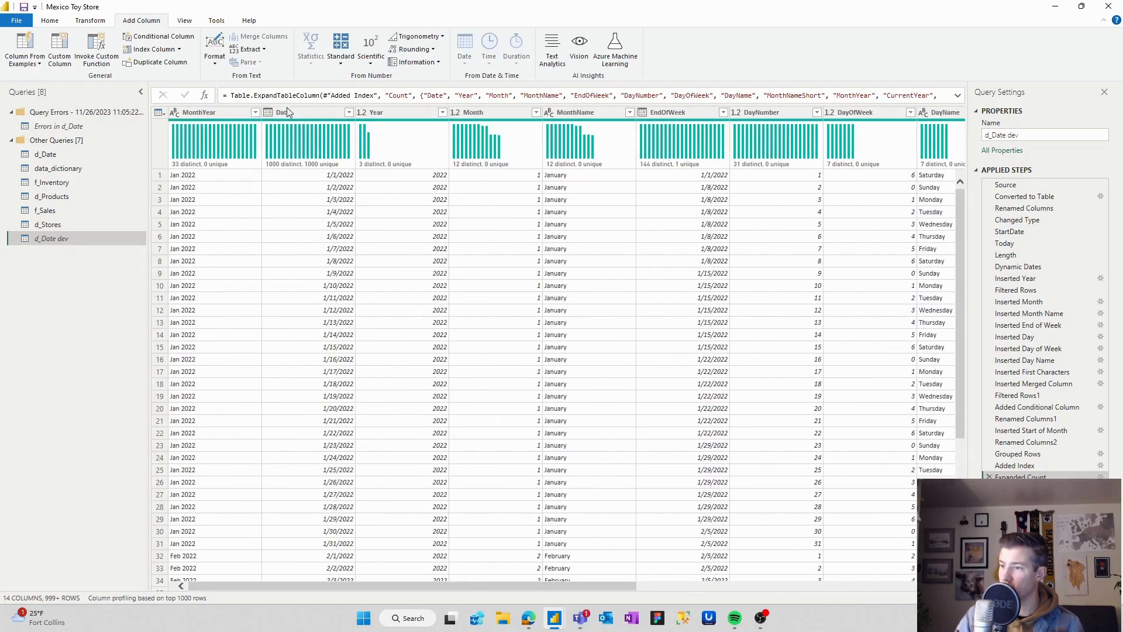
click(230, 110)
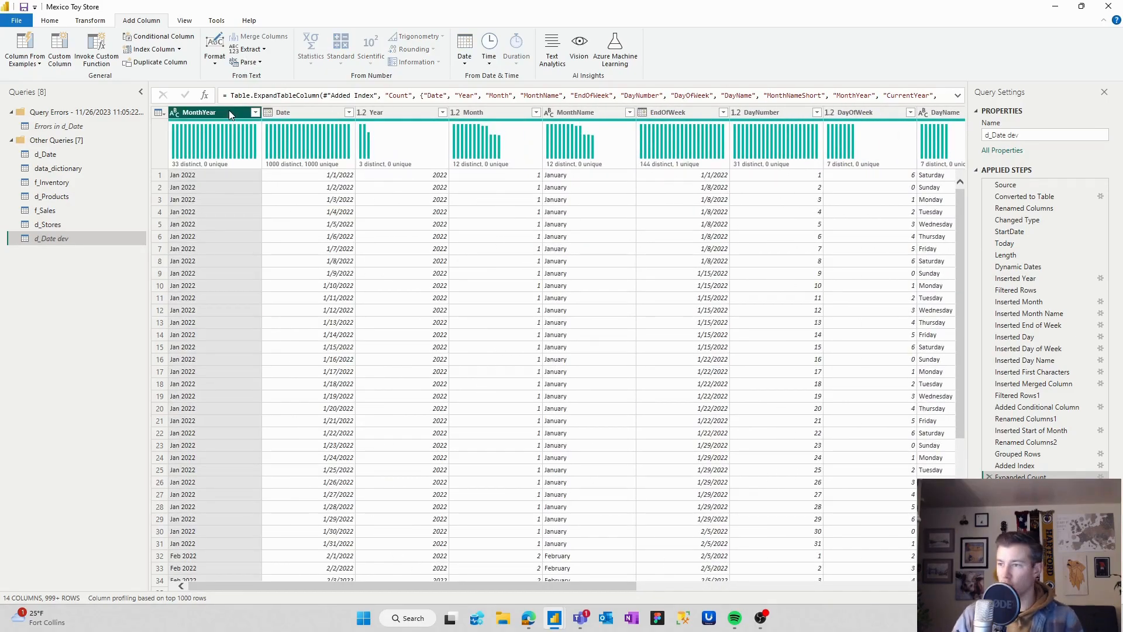
key(Delete)
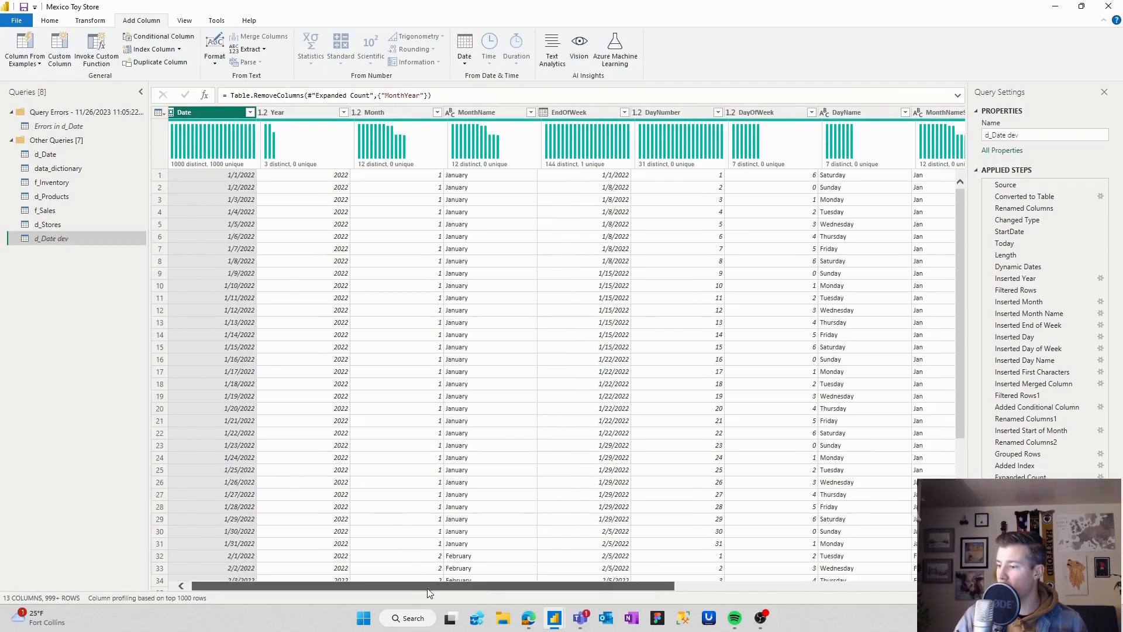
drag(426, 588, 688, 588)
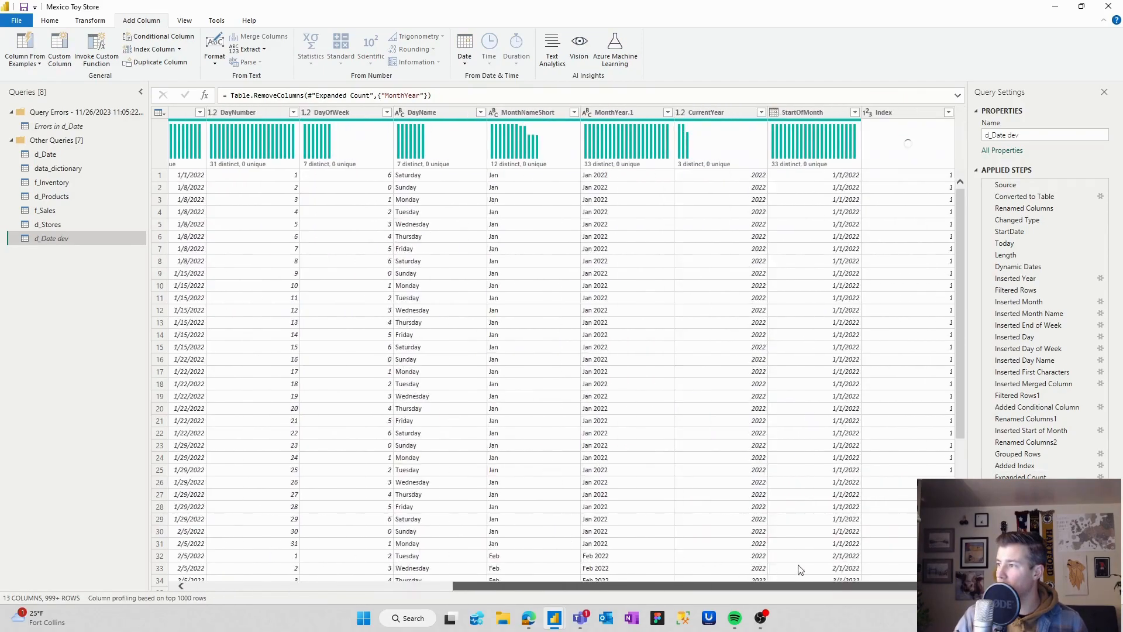
double_click(644, 110)
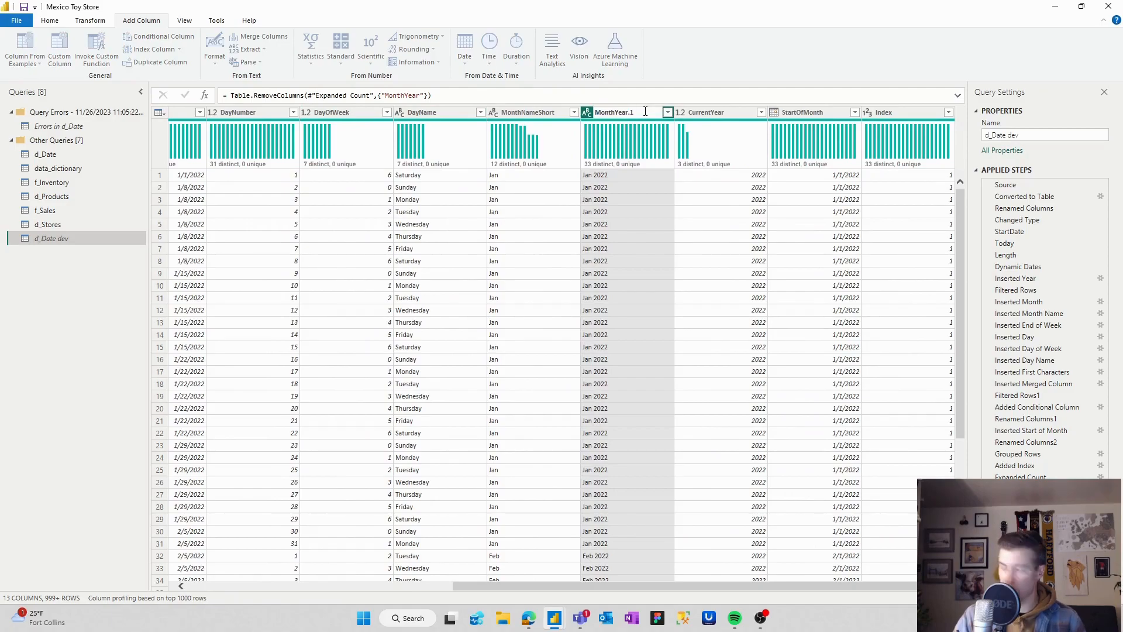
key(Return)
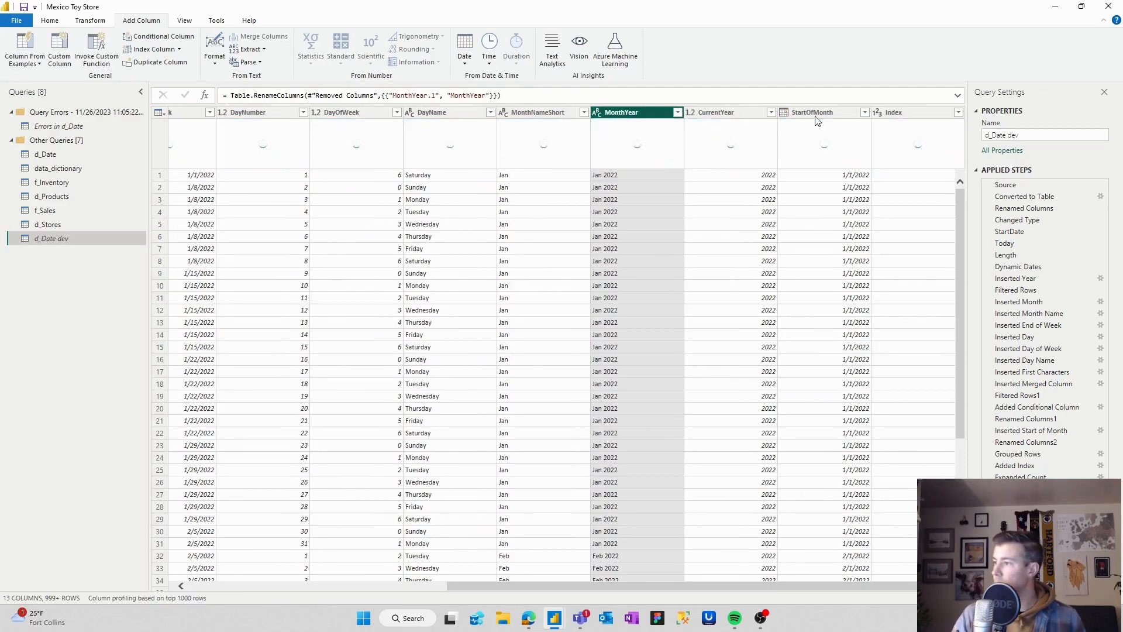
Rename the Index column as MonthIndex
double_click(886, 112)
key(Left)
text(Month)
key(Return)
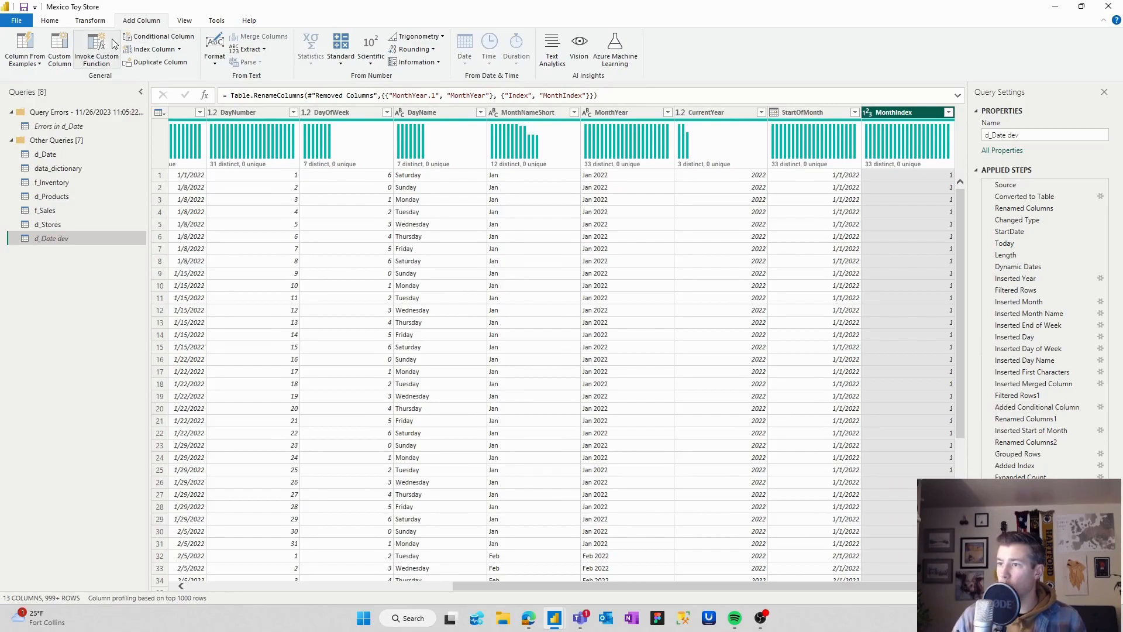
Start a new conditional column and name it IsPast
click(163, 37)
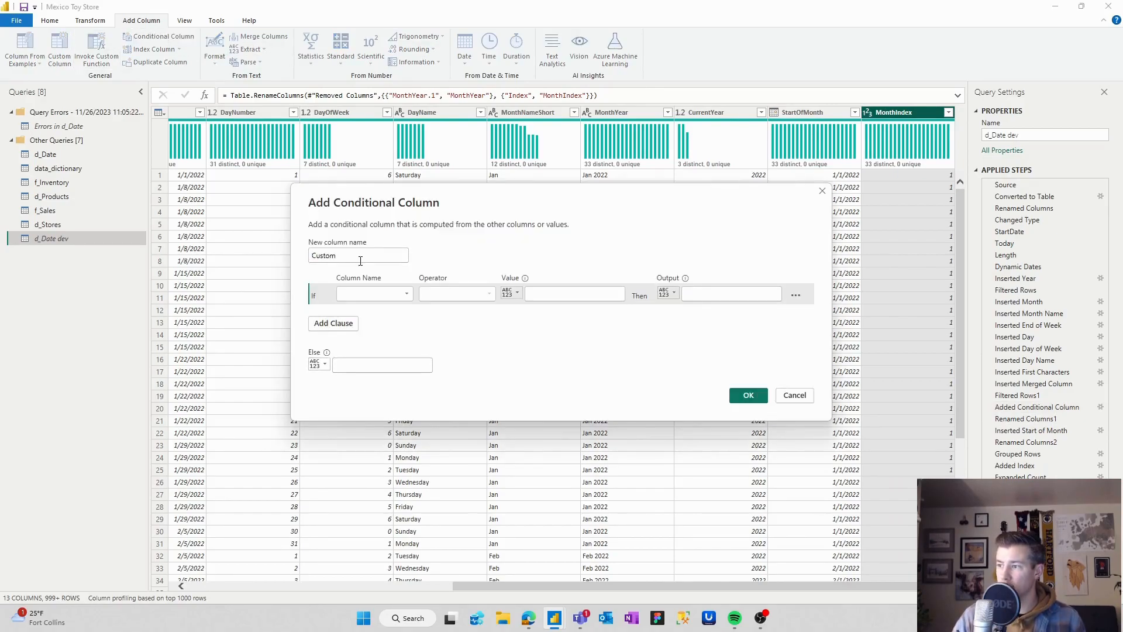
double_click(346, 256)
key(BackSpace)
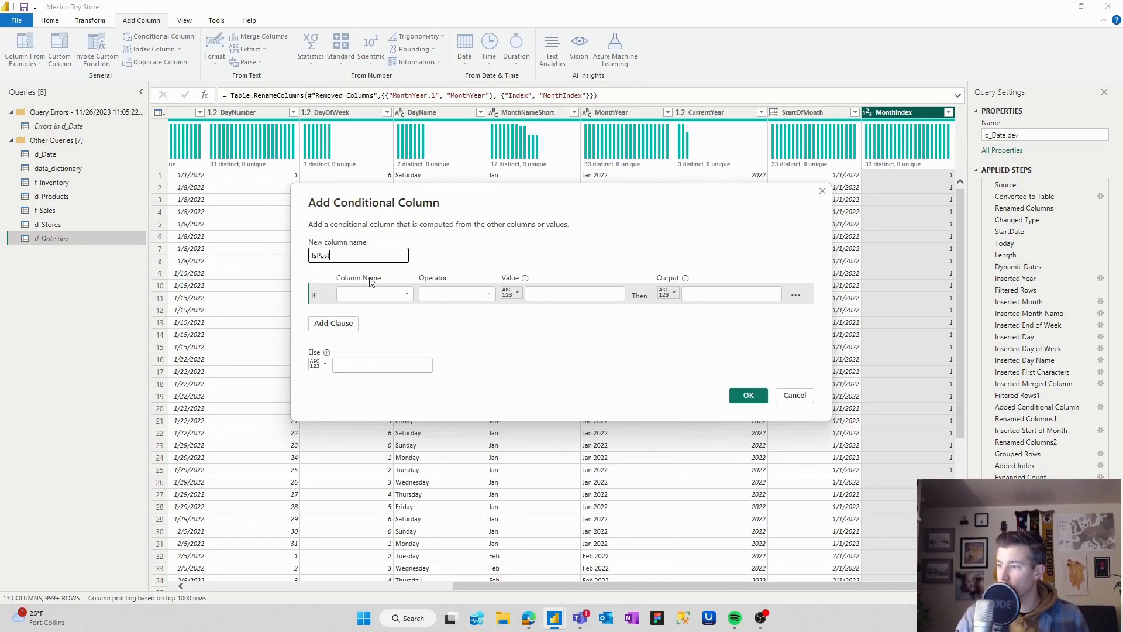
text(IsPast)
Set the IsPast condition to Date is before or equal to 12/2/2023
click(374, 293)
click(380, 305)
click(441, 296)
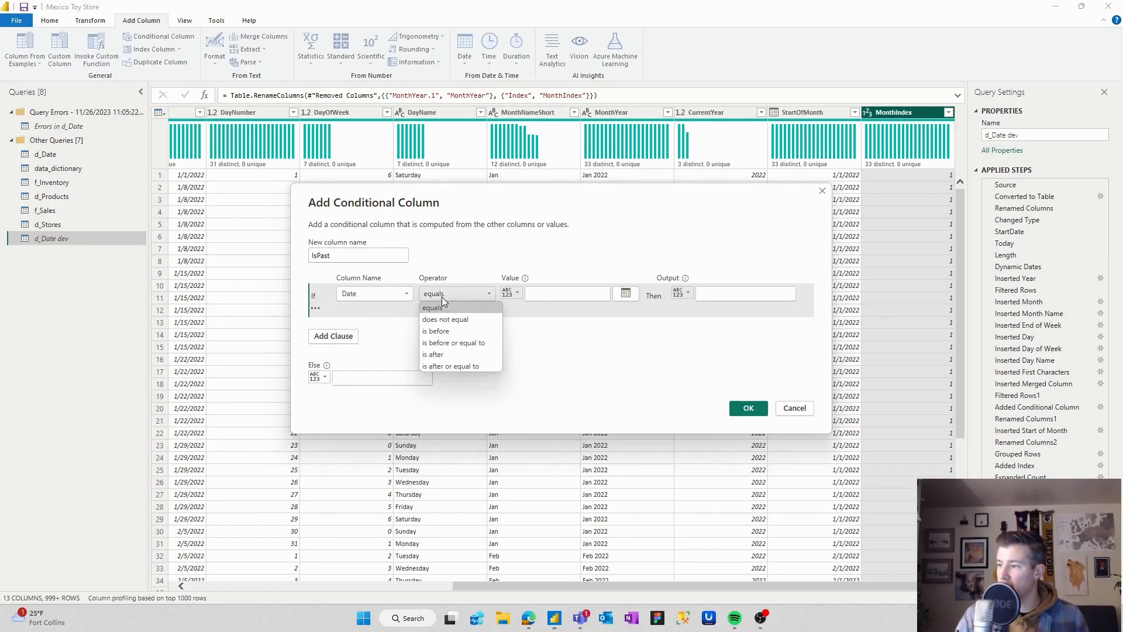
click(450, 342)
click(560, 295)
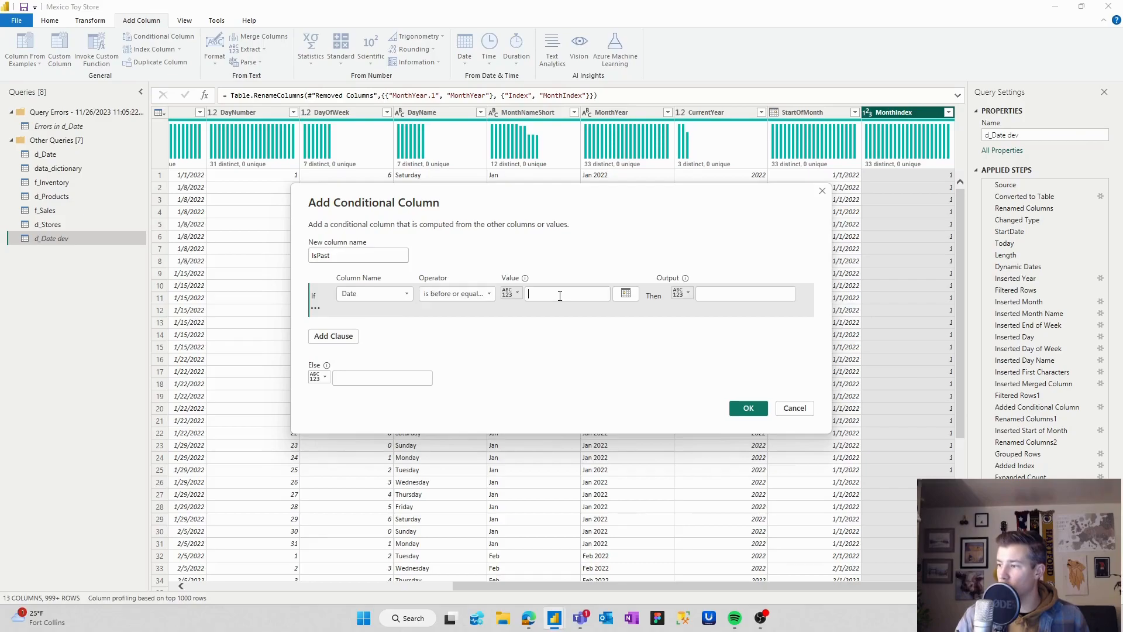
text(12/2/)
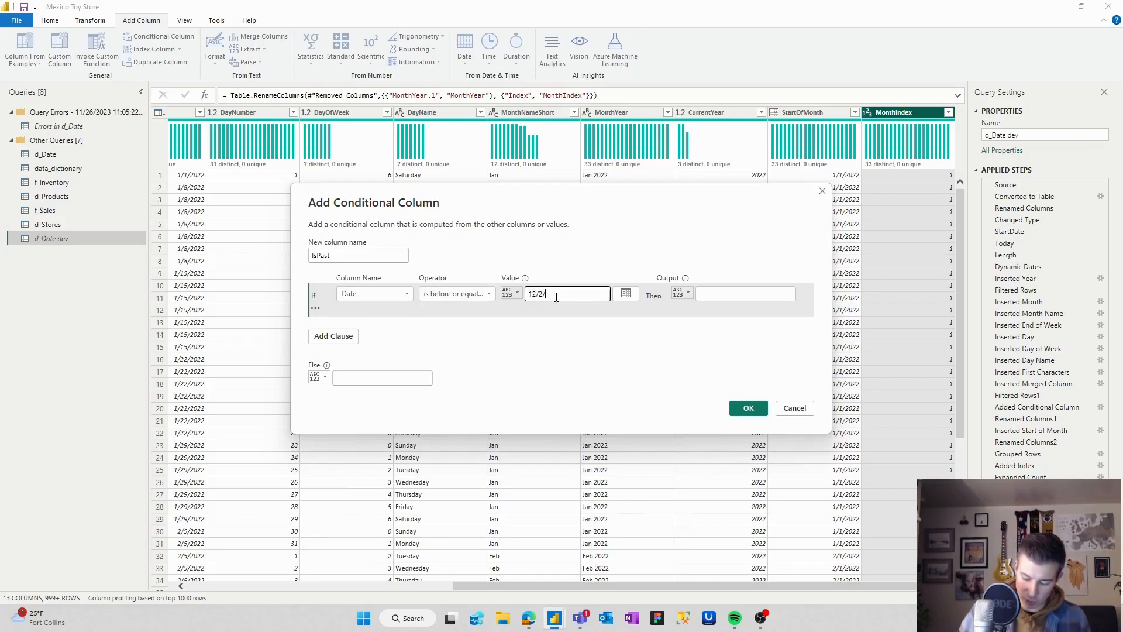
text(2023)
Set the IsPast output to 1 and the else value to 0, and create the column
click(716, 298)
text(1)
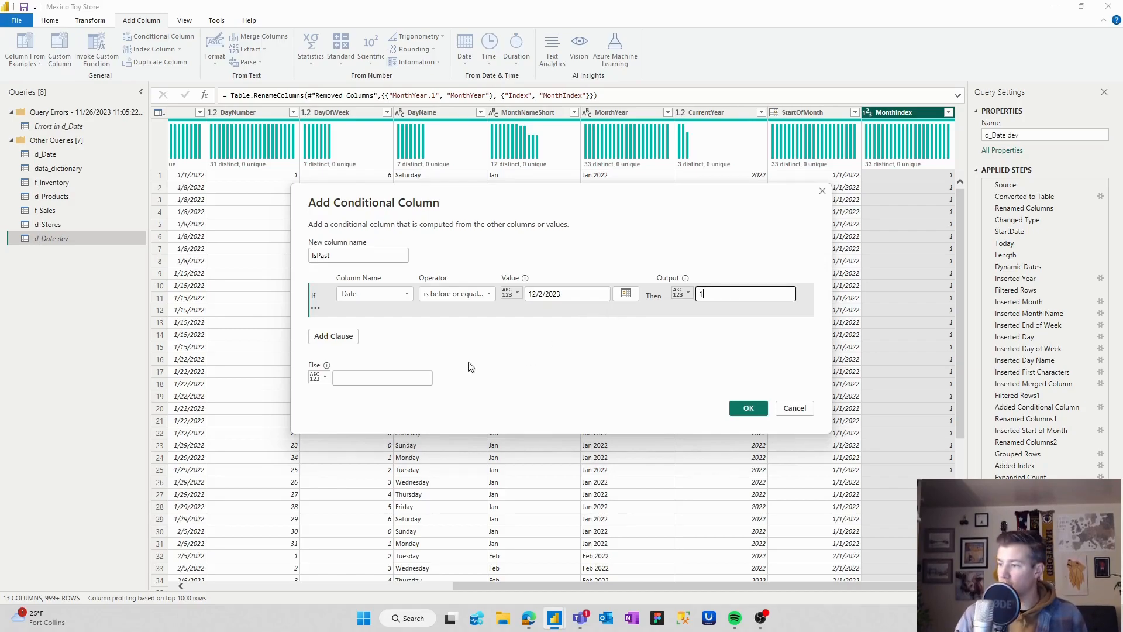
click(419, 376)
text(0)
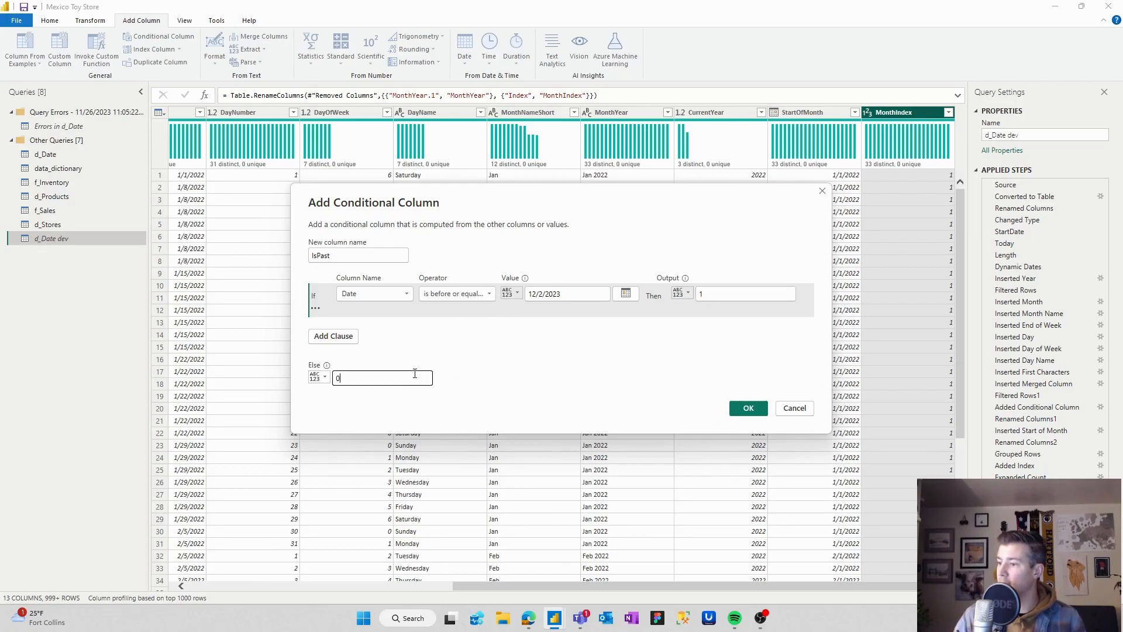
click(757, 412)
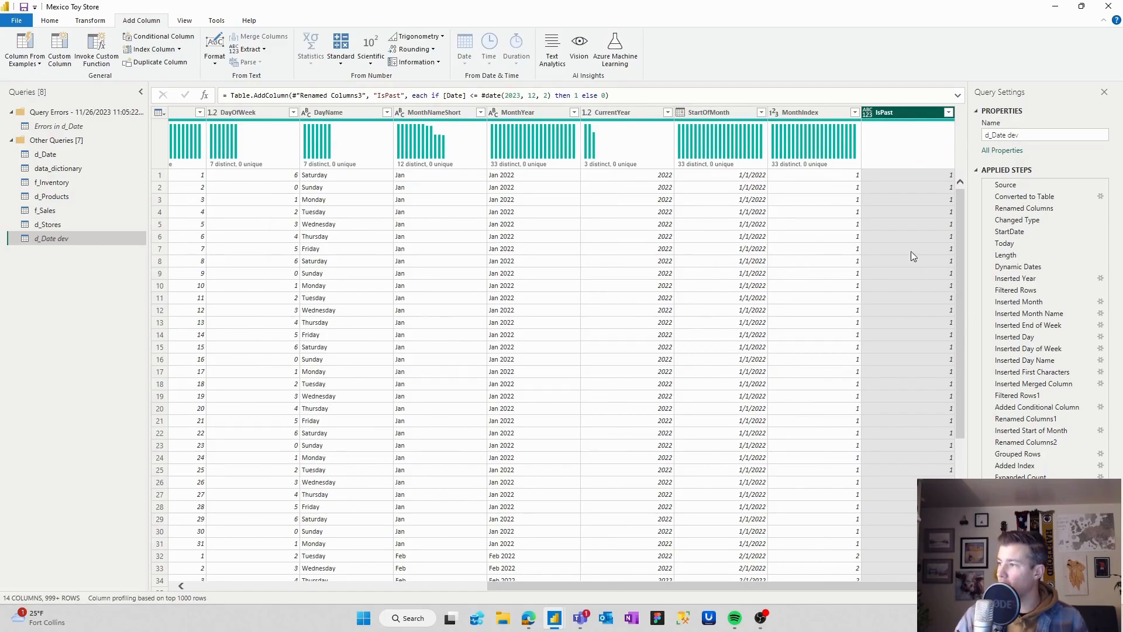
Replace the fixed #date(2023, 12, 2) in the IsPast formula with the Today variable and apply it
drag(552, 95, 482, 95)
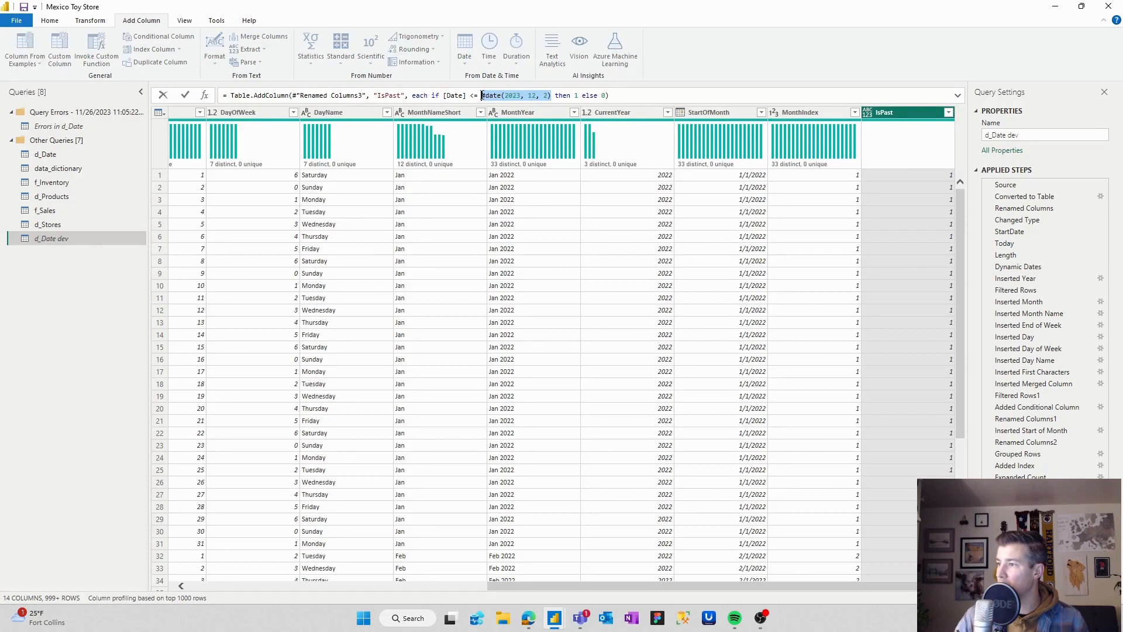
text(Today)
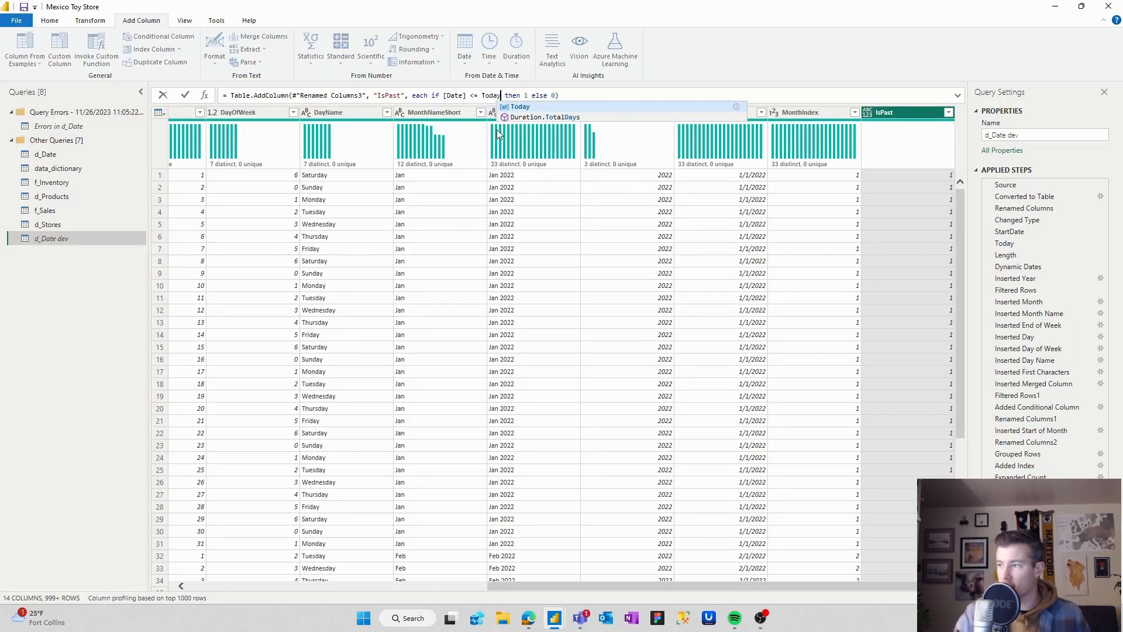
key(Escape)
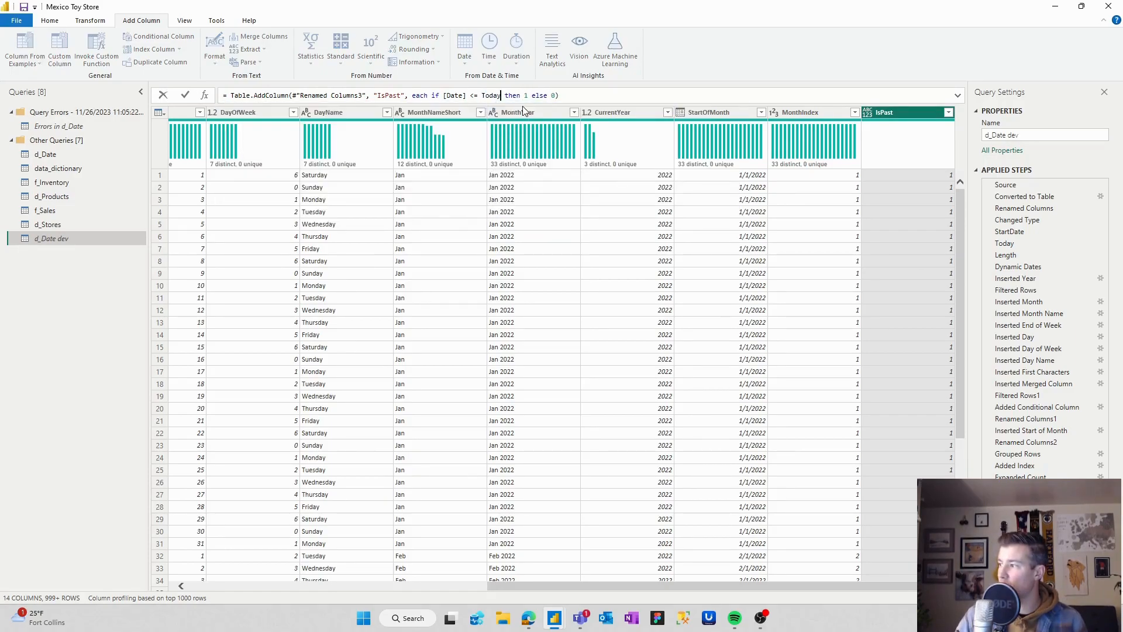
key(End)
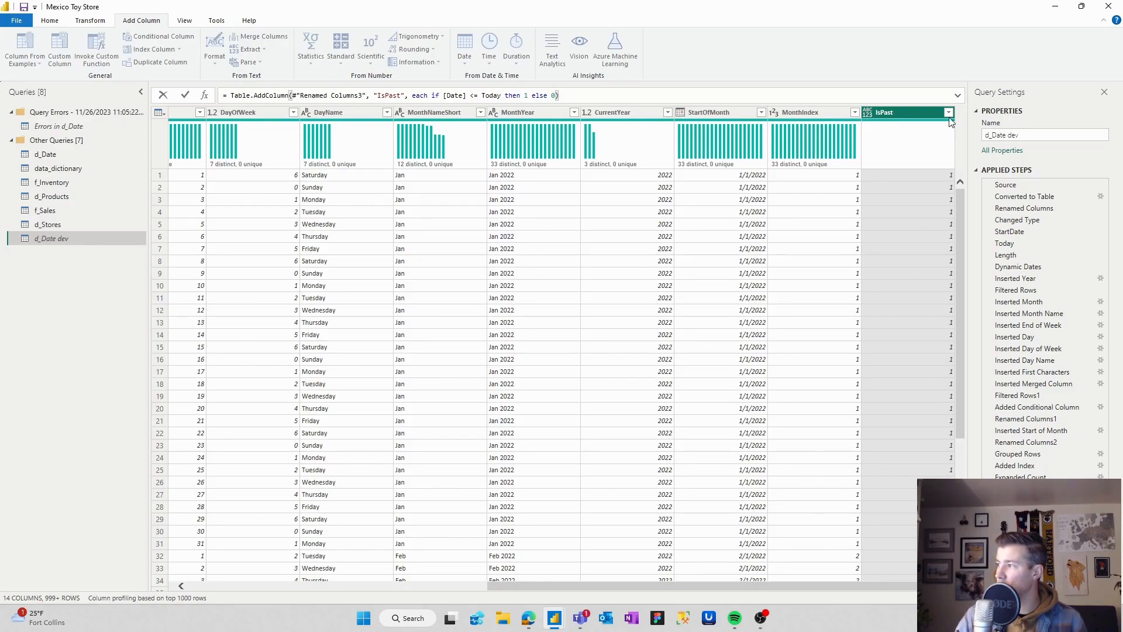
key(Return)
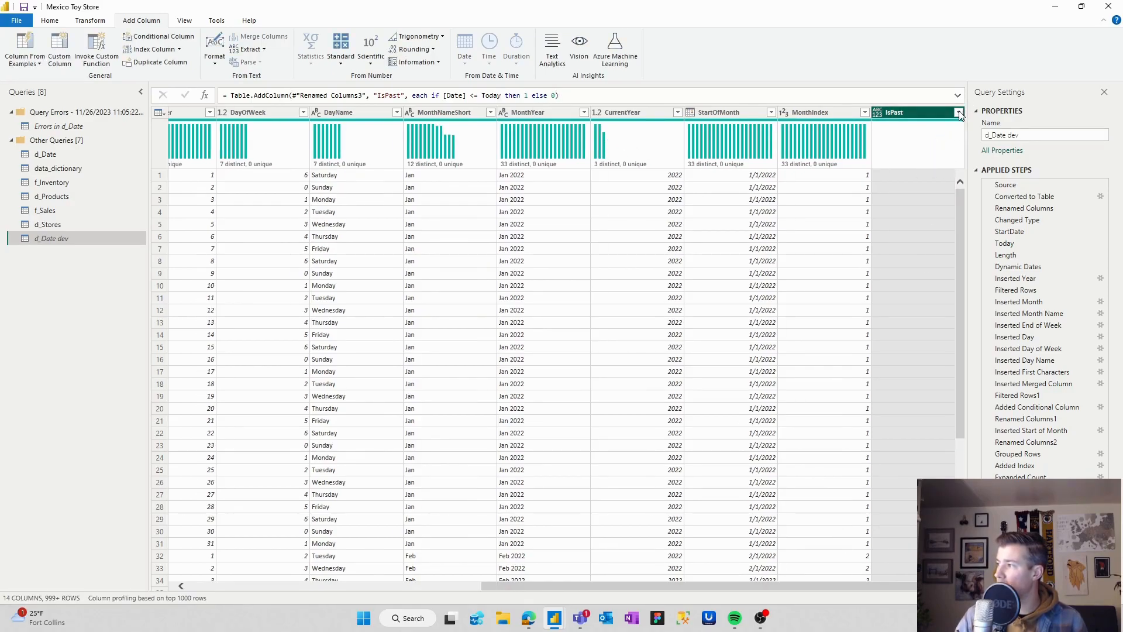
Filter the IsPast column to rows equal to 0 and check the dates of the remaining rows
click(959, 113)
click(783, 259)
click(887, 317)
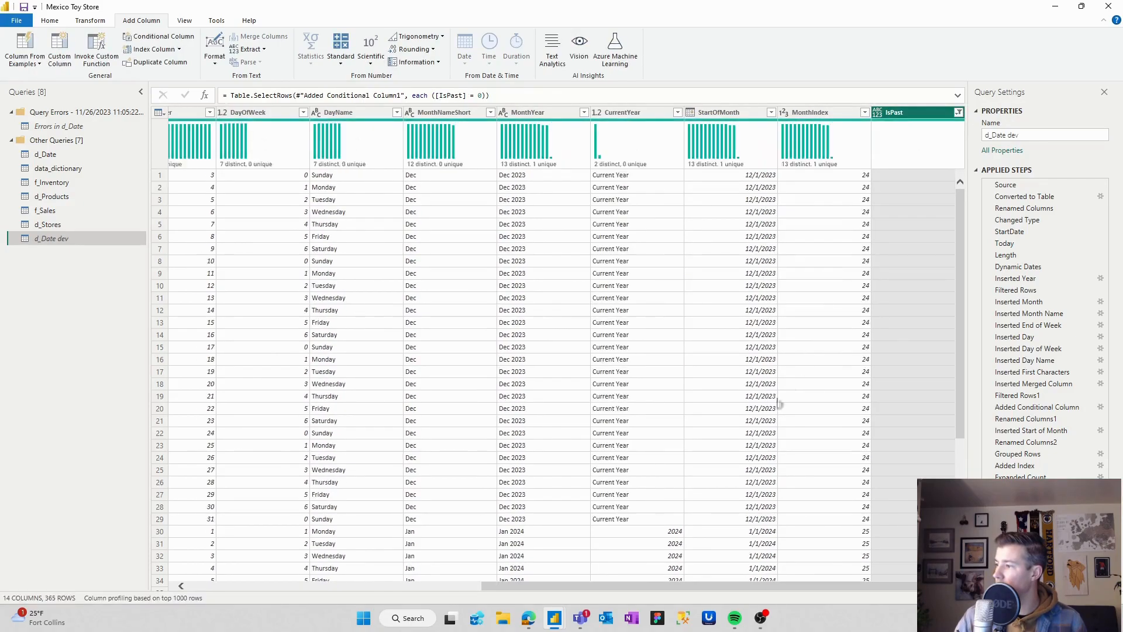
drag(672, 588, 378, 589)
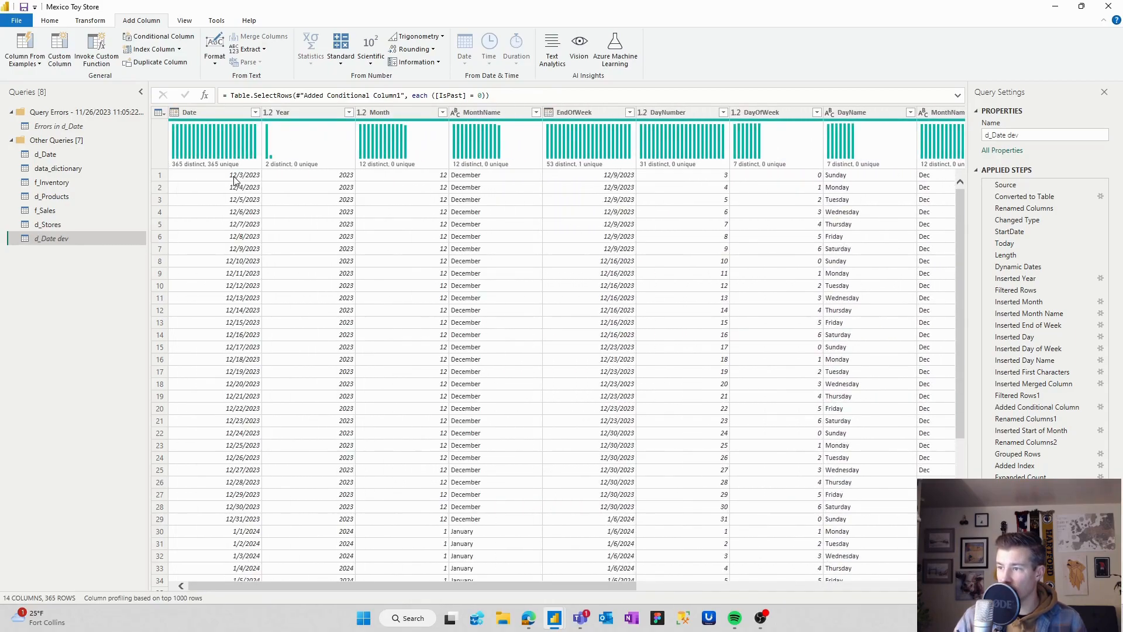
drag(329, 588, 714, 579)
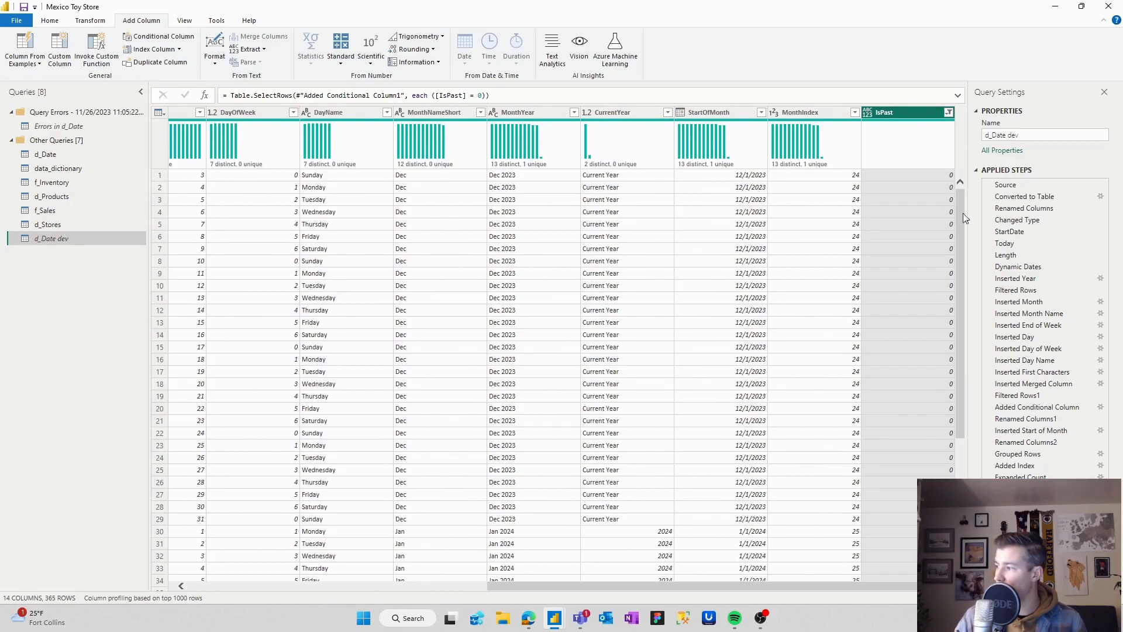
Remove the filter on the IsPast column and change its data type to Whole Number
click(989, 512)
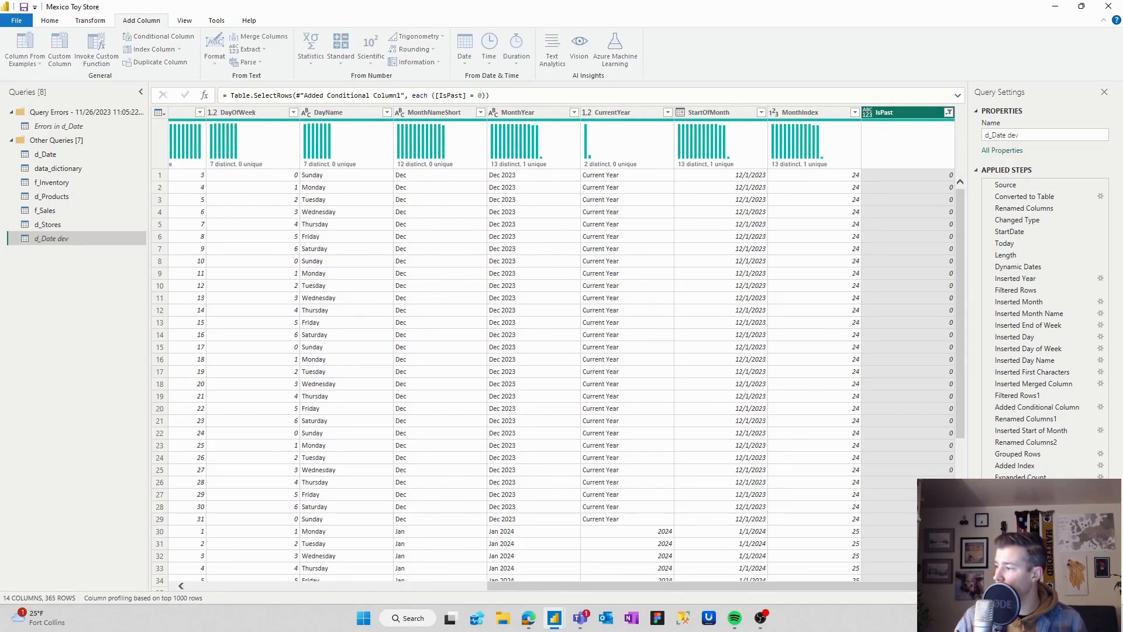
click(874, 112)
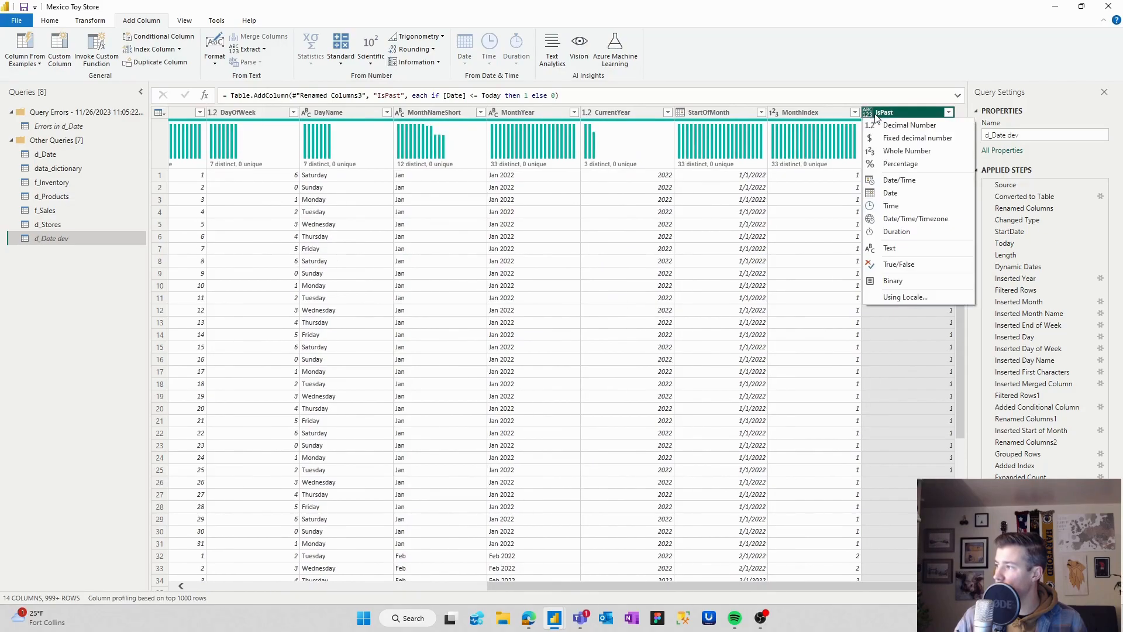
click(906, 151)
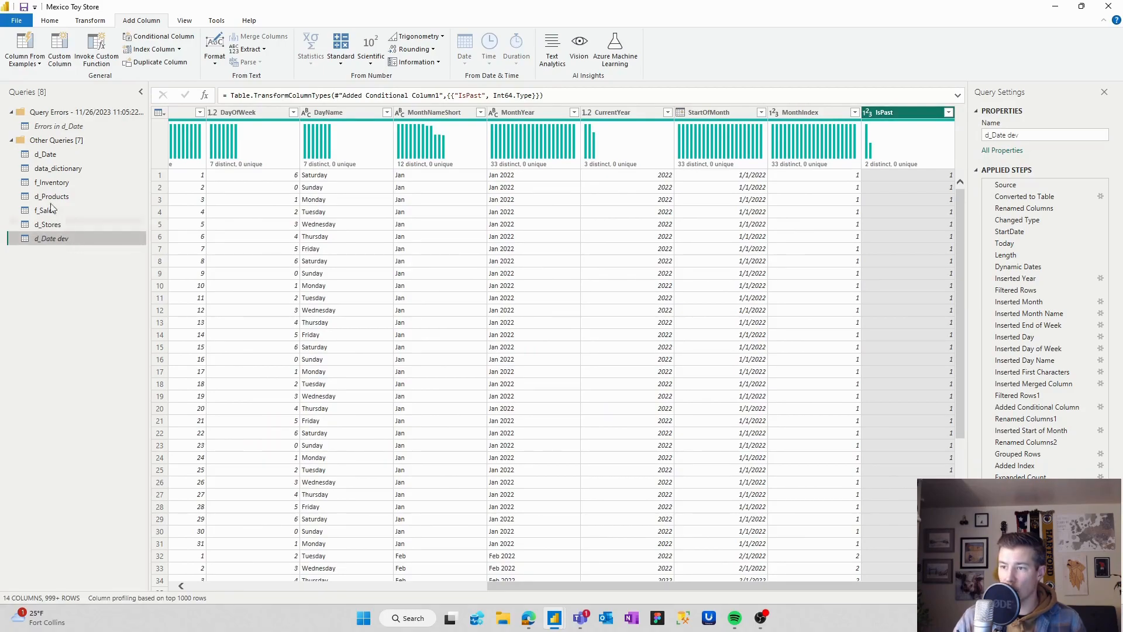
Open the finished d_Date query, then leave the Power Query Editor for the report window
click(50, 156)
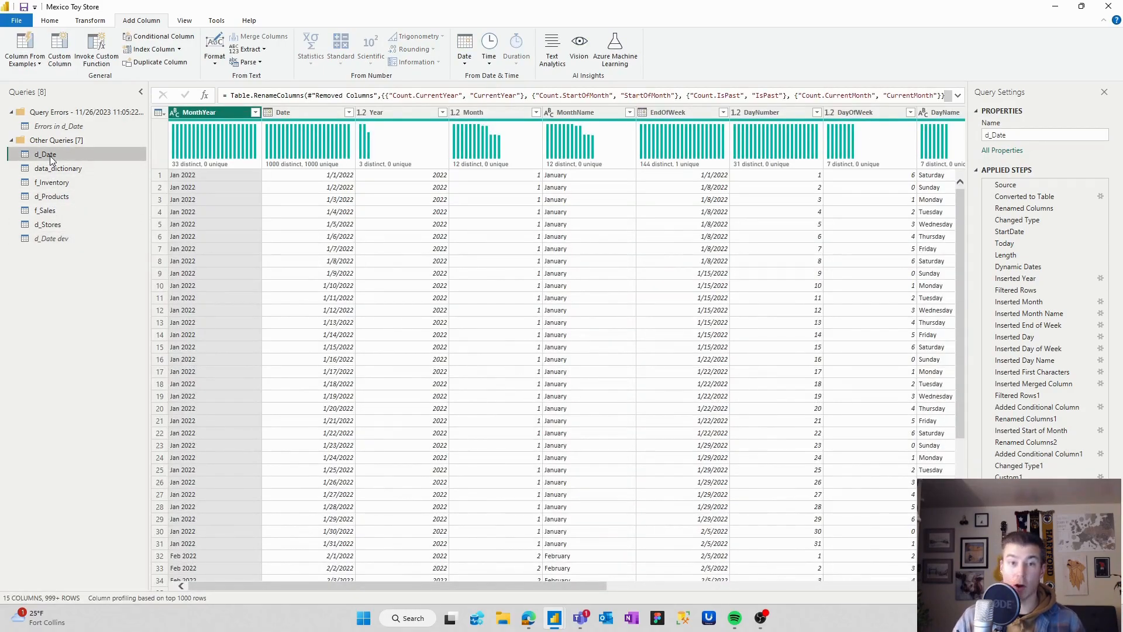
right_click(70, 240)
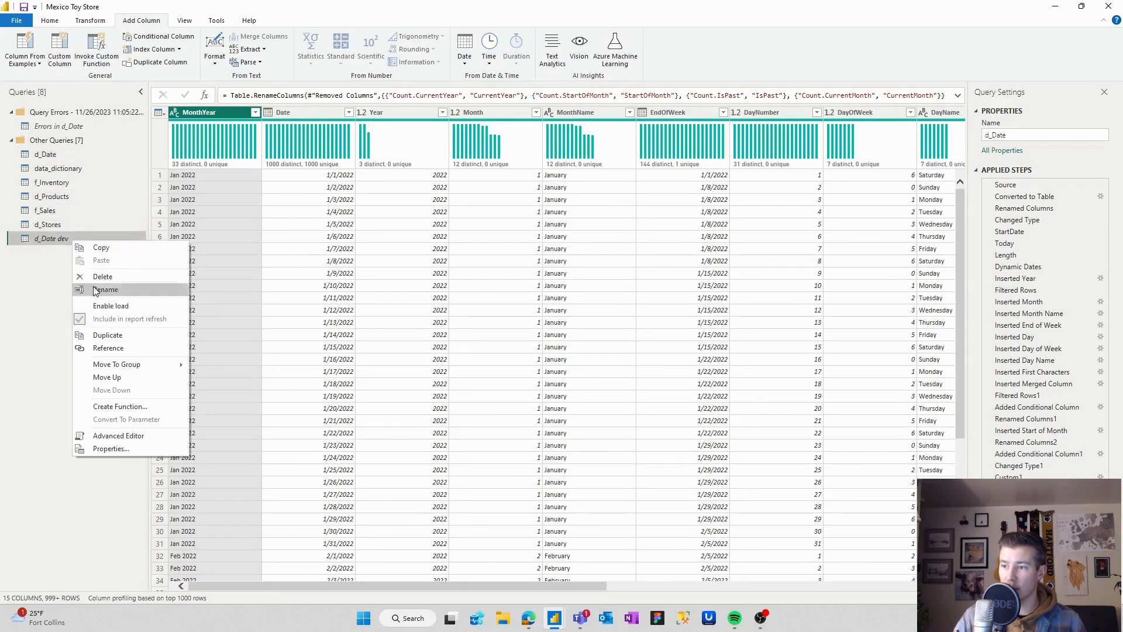
click(59, 27)
click(57, 22)
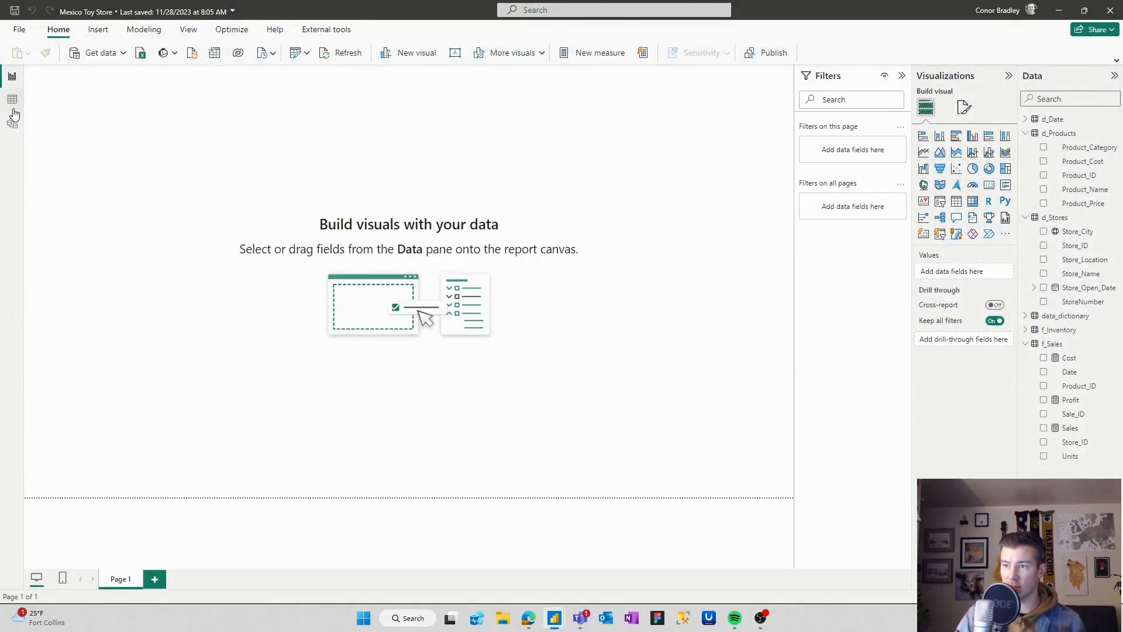
Switch to the model view and add a new calculation group to the semantic model
click(11, 132)
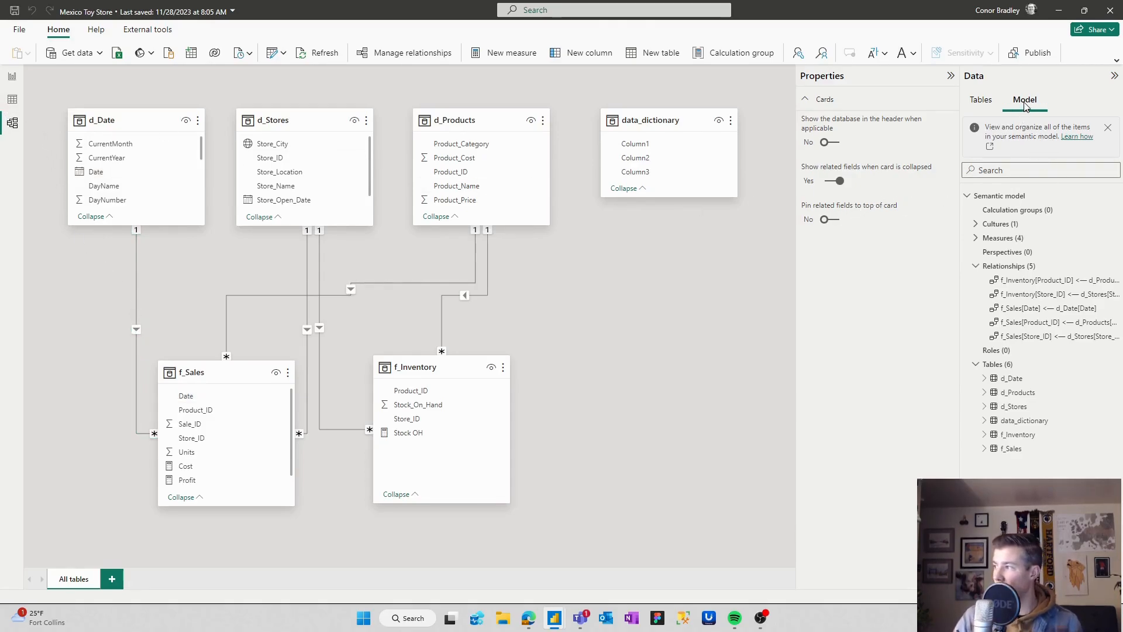
click(993, 106)
click(1028, 104)
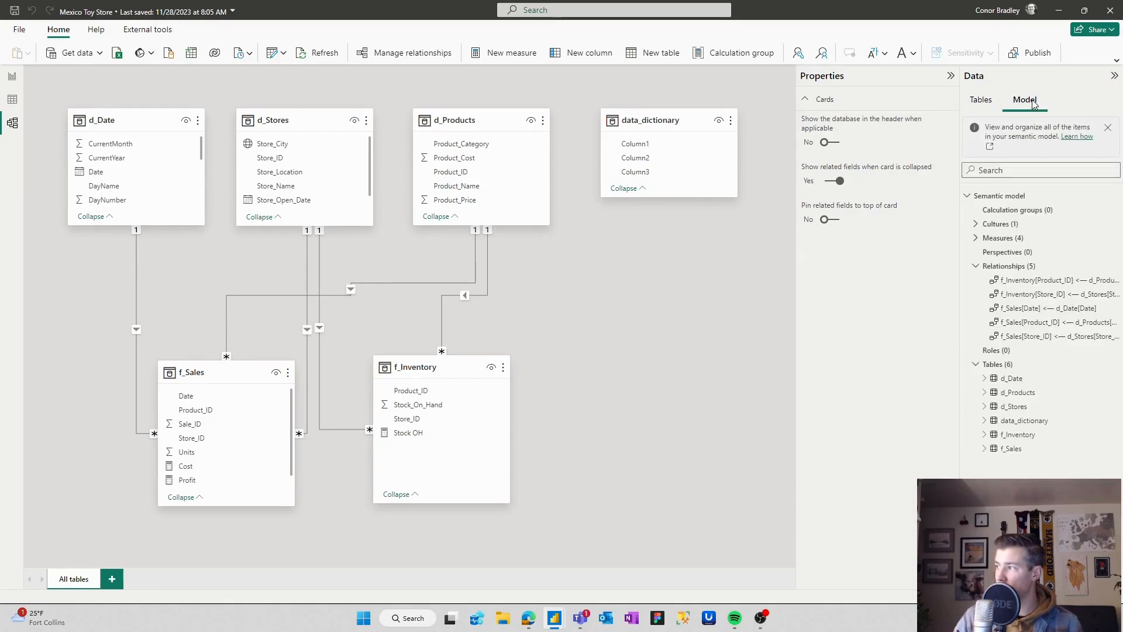
click(1014, 210)
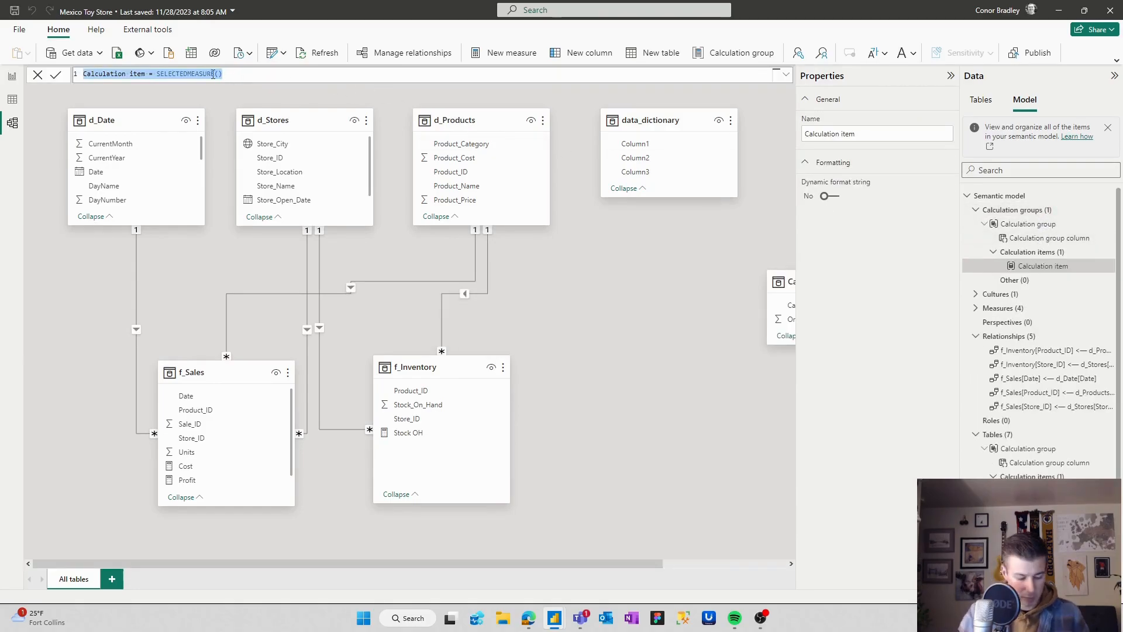
text(YTD)
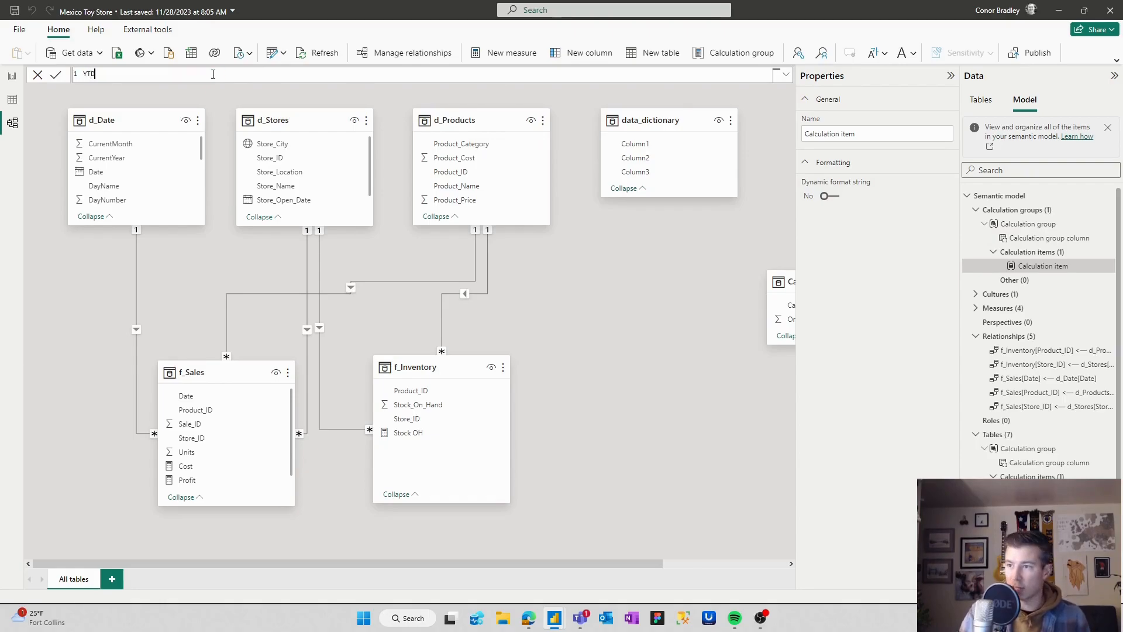
key(Escape)
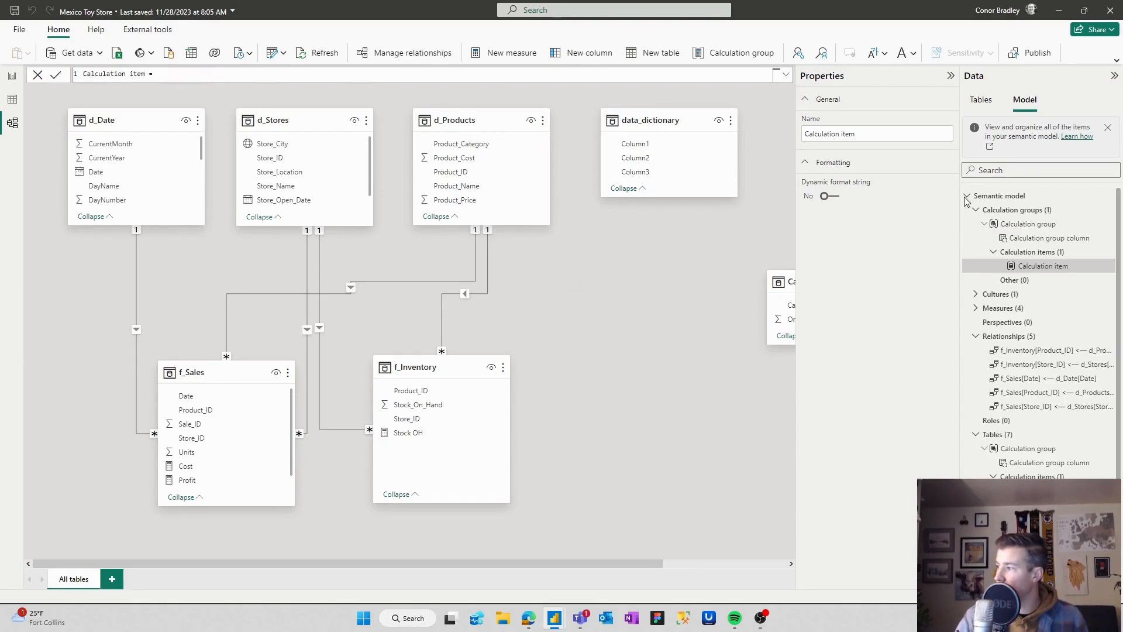
Rename the new calculation group as c_TimeIntelligence
right_click(1014, 226)
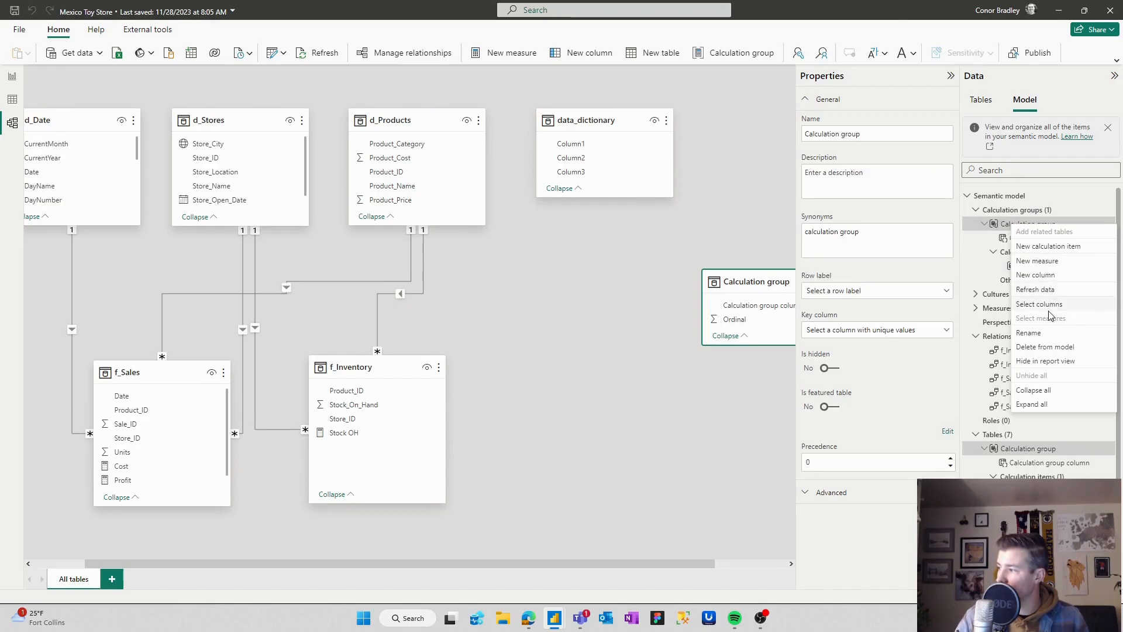
click(1029, 332)
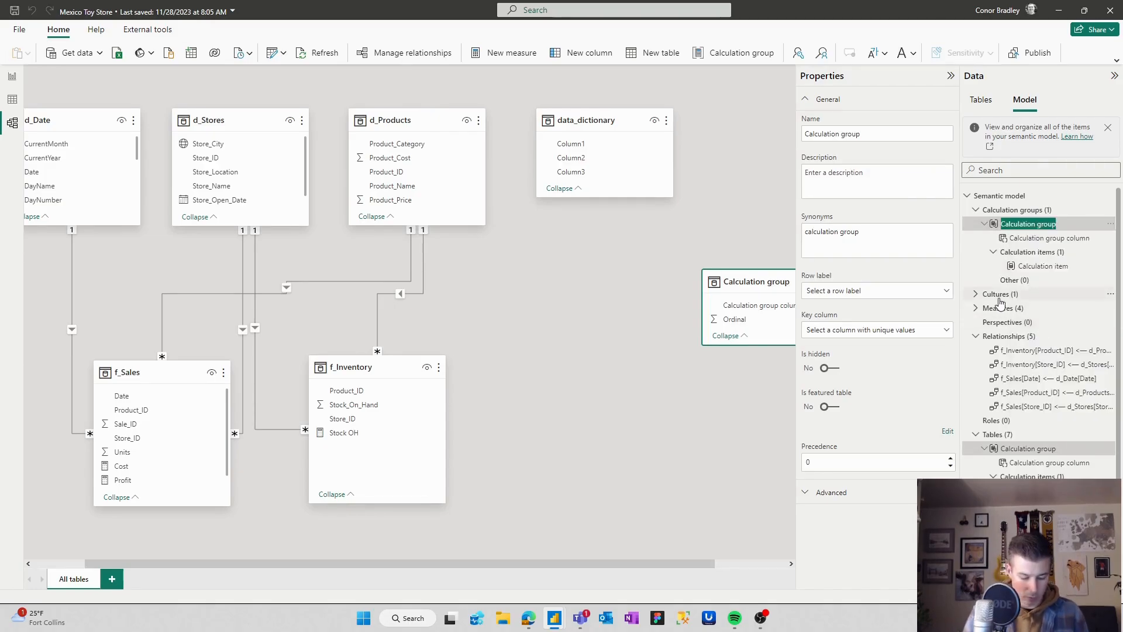
text(c)
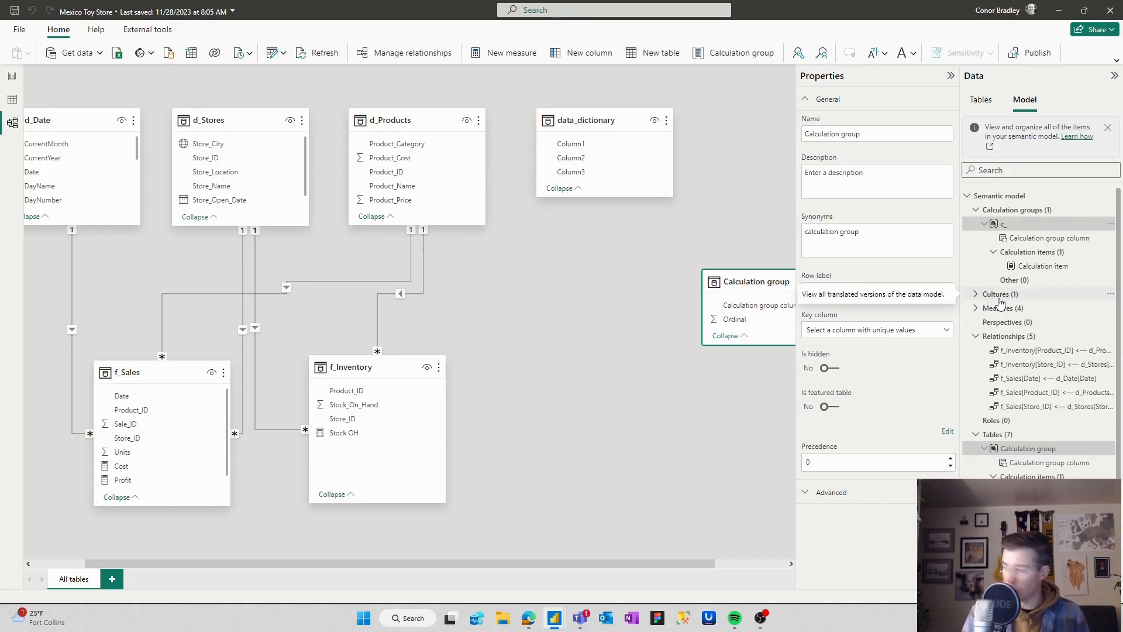
text(_Time)
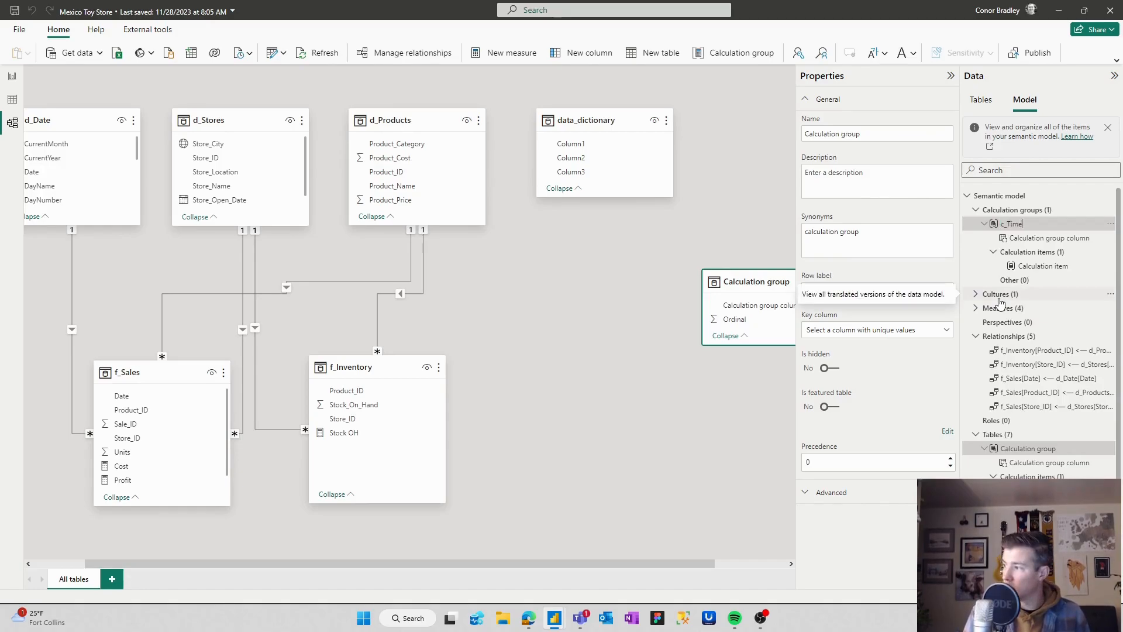
text(Intelligence)
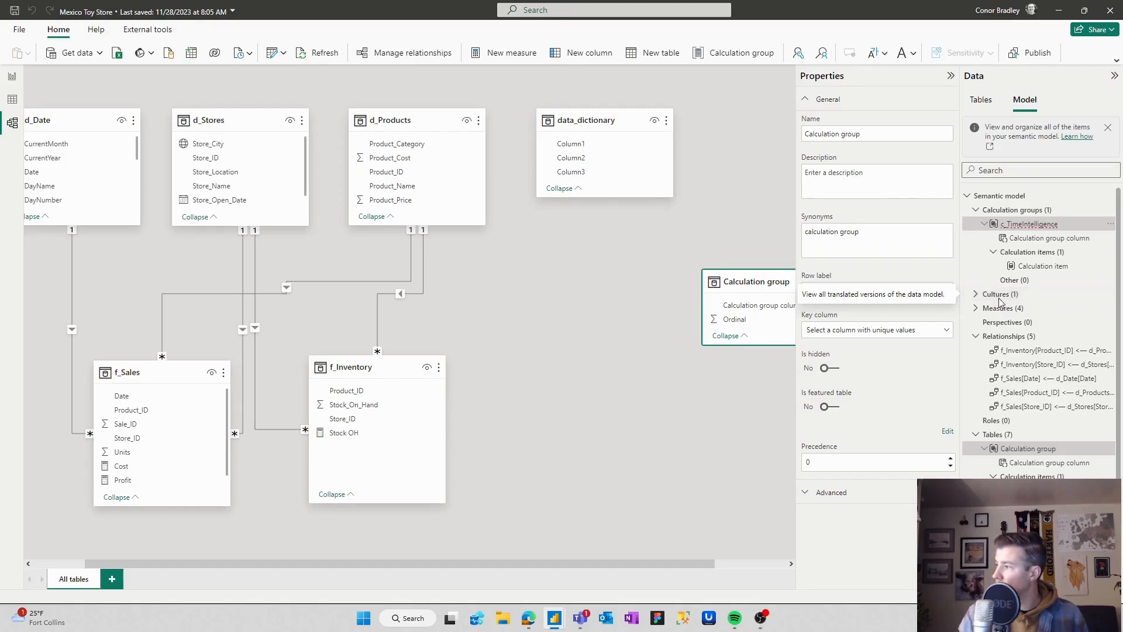
key(Return)
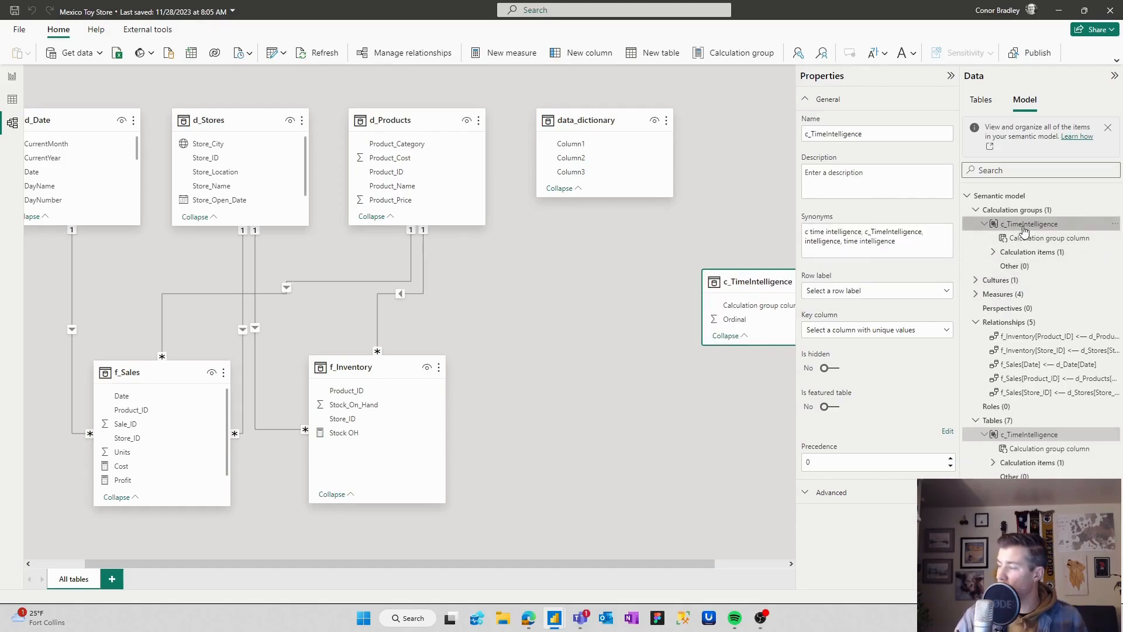
Open the calculation item in c_TimeIntelligence and replace its definition with the beginning YTD =
click(993, 252)
click(1031, 267)
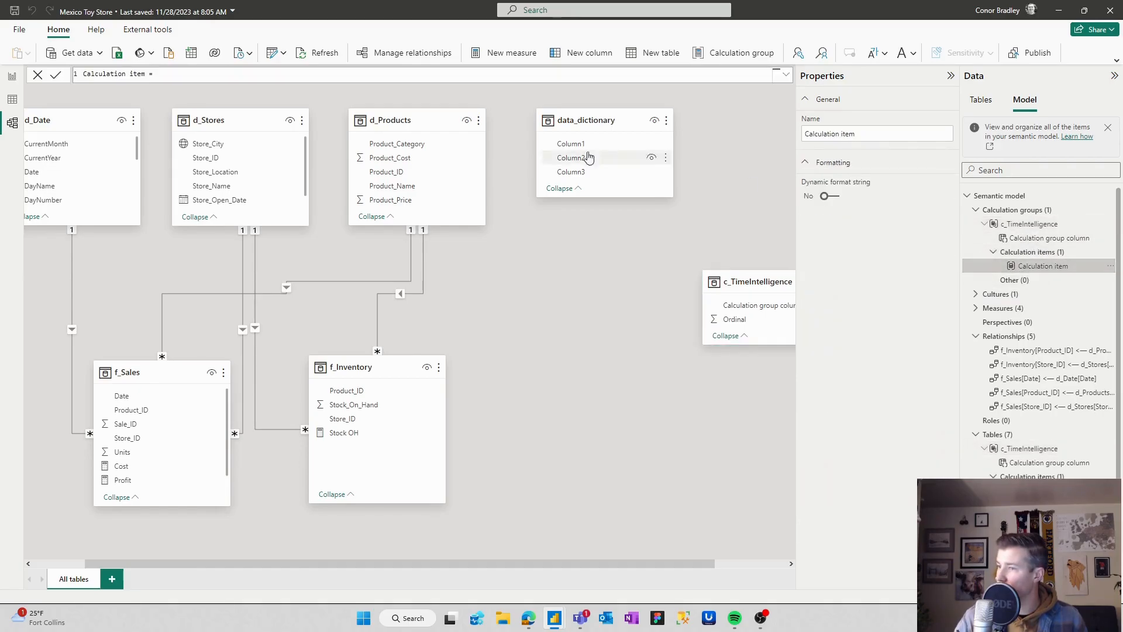
triple_click(177, 78)
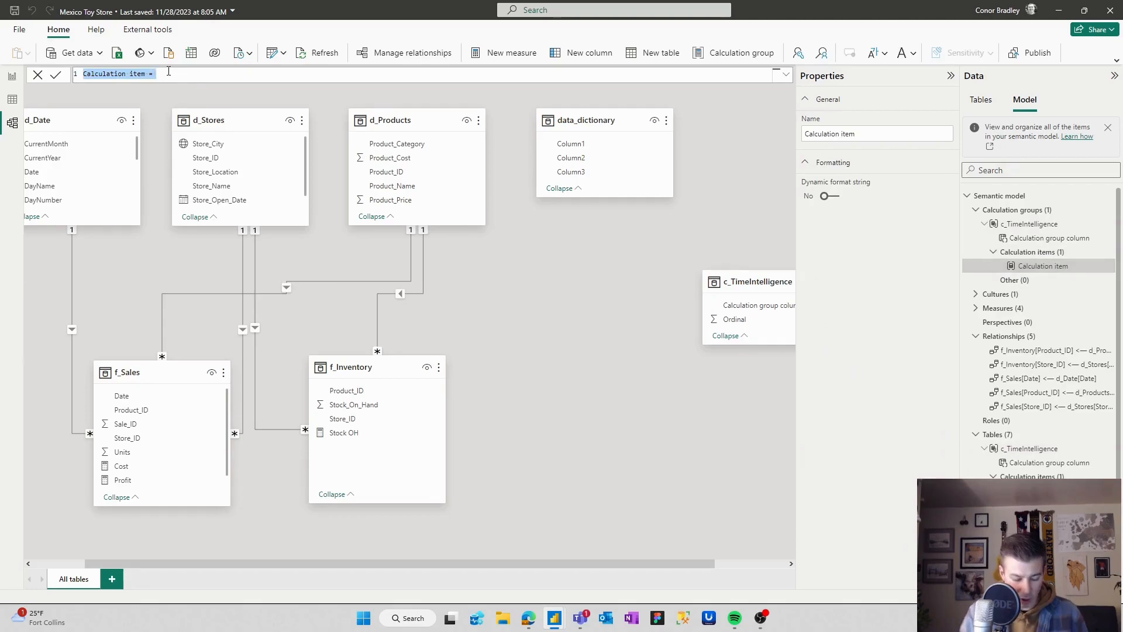
text(YTD =)
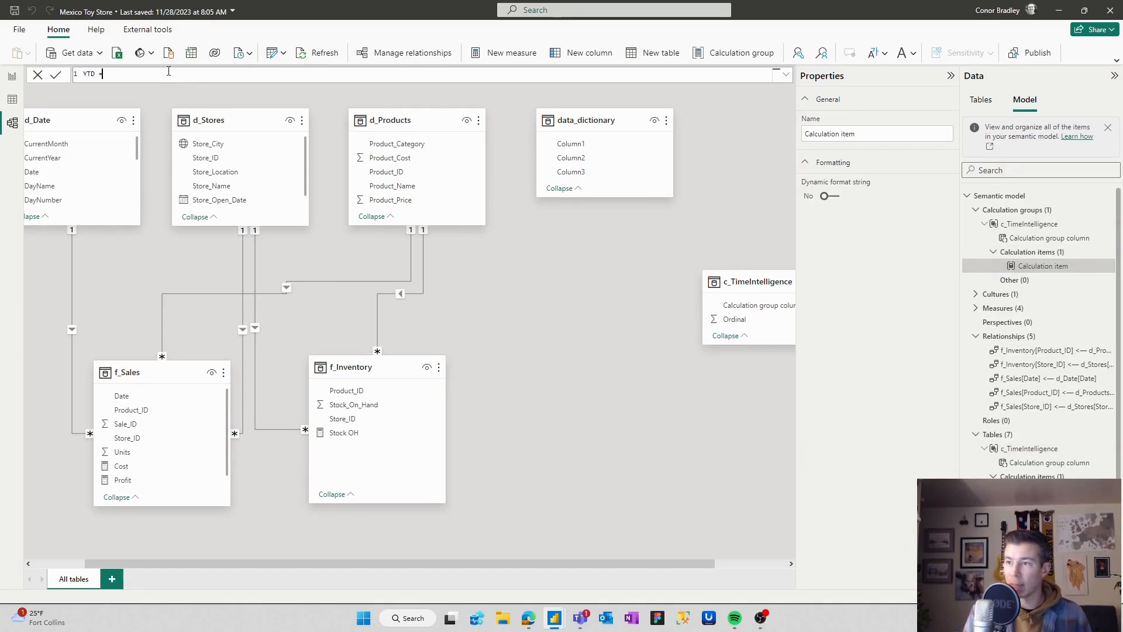
Declare the variable vYear in the YTD formula as a CALCULATE over MAX( d_Date[Year] )
key(shift+Return)
text(VAR )
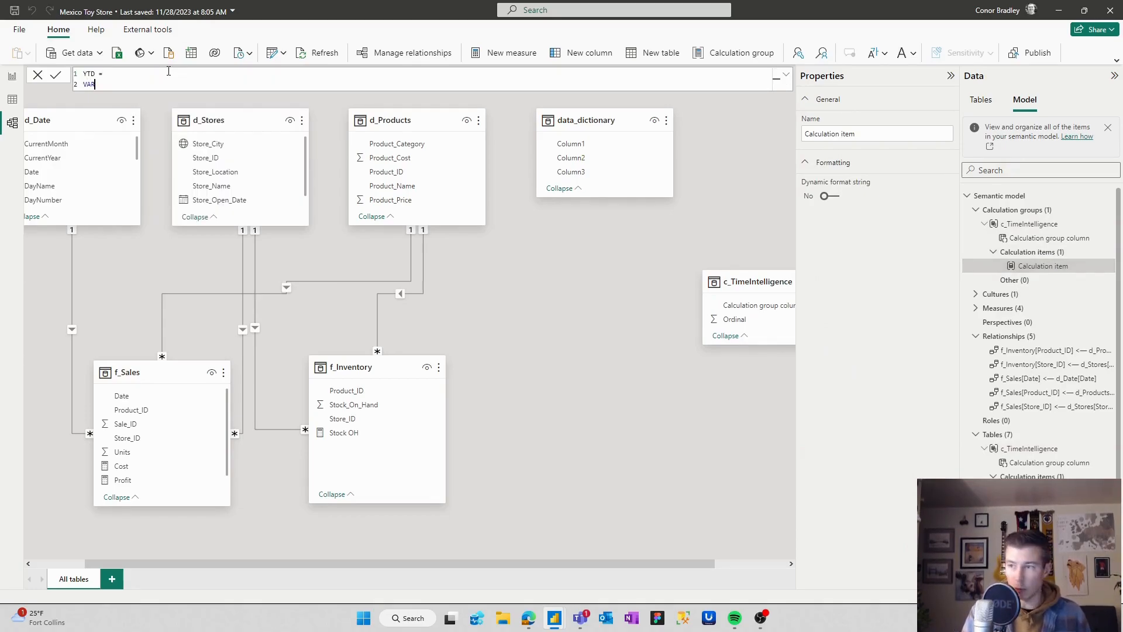
text(vYear)
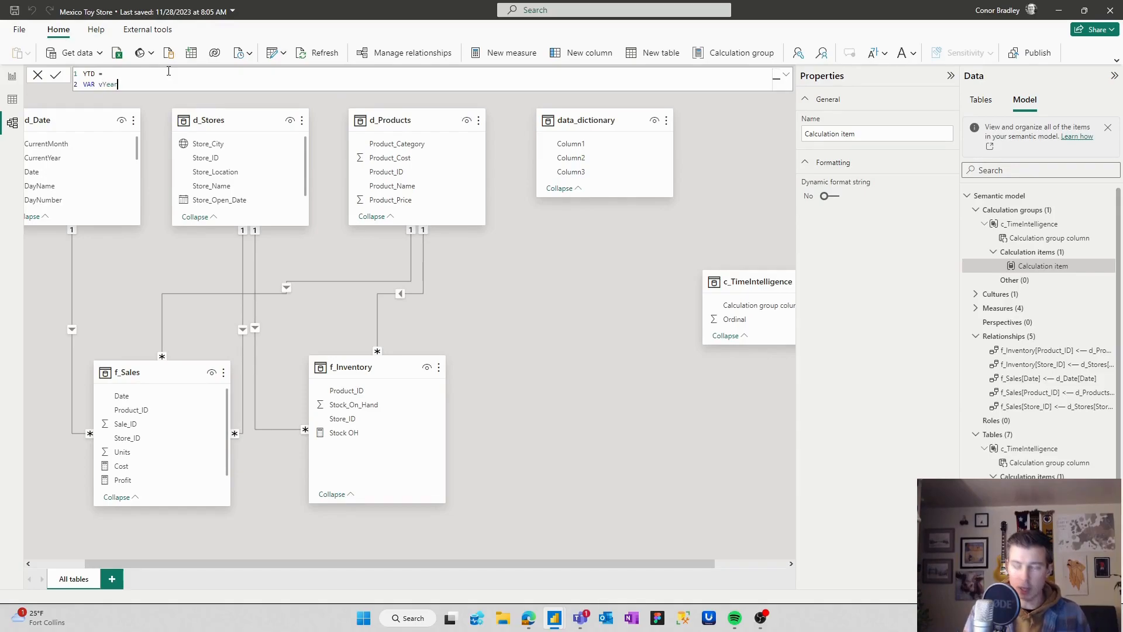
text( =)
key(shift+Return)
text(CALCULATE()
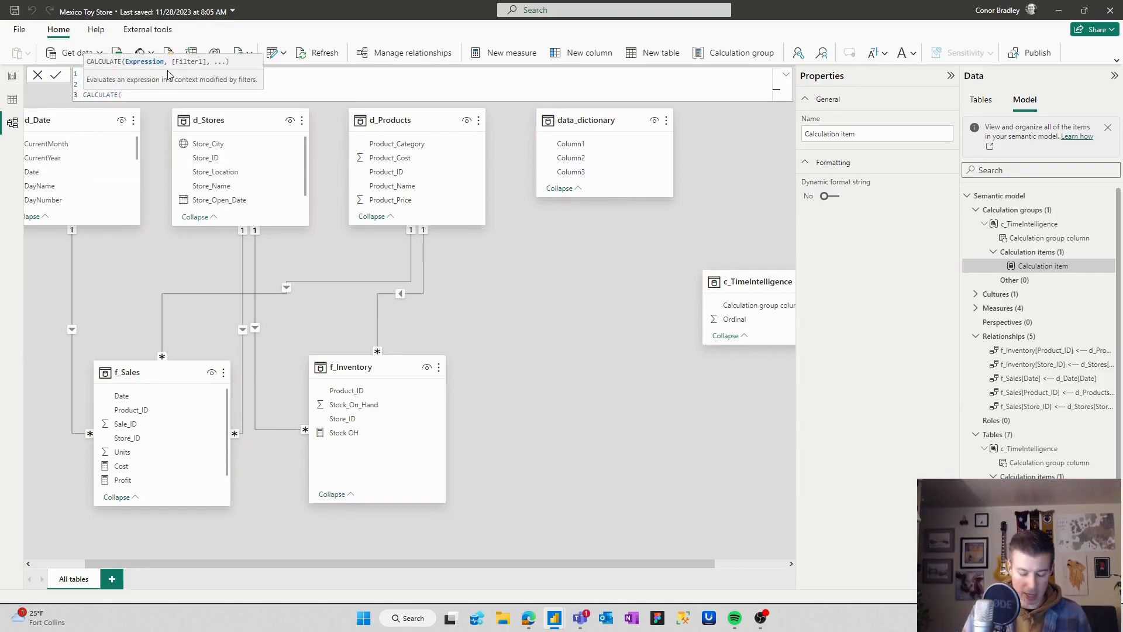
key(shift+Return)
text(MAC)
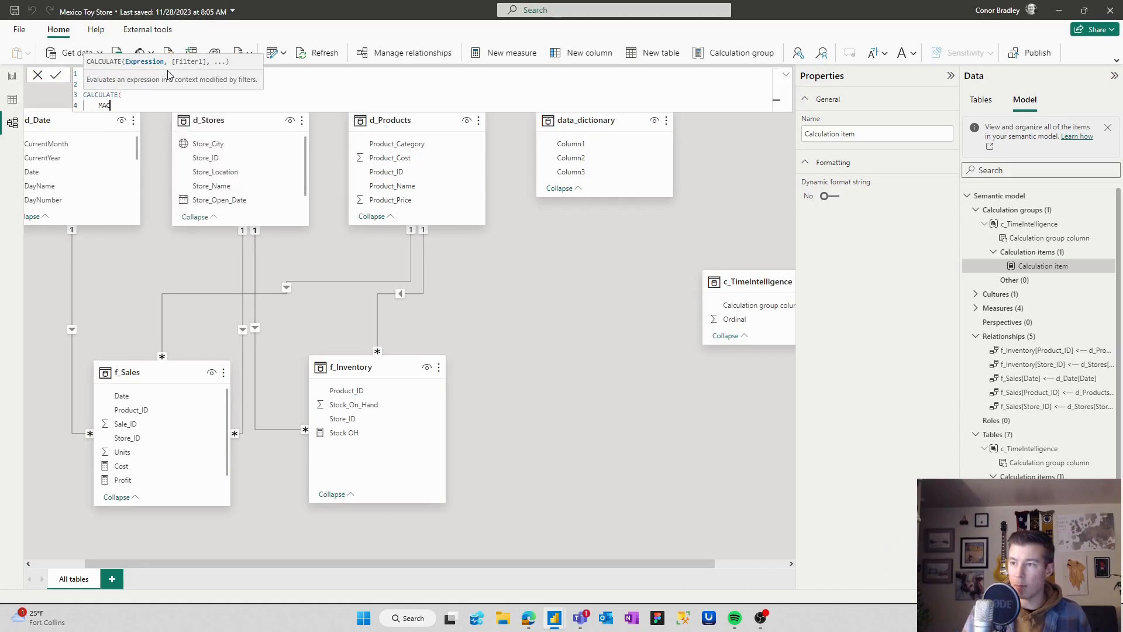
key(BackSpace)
text(X()
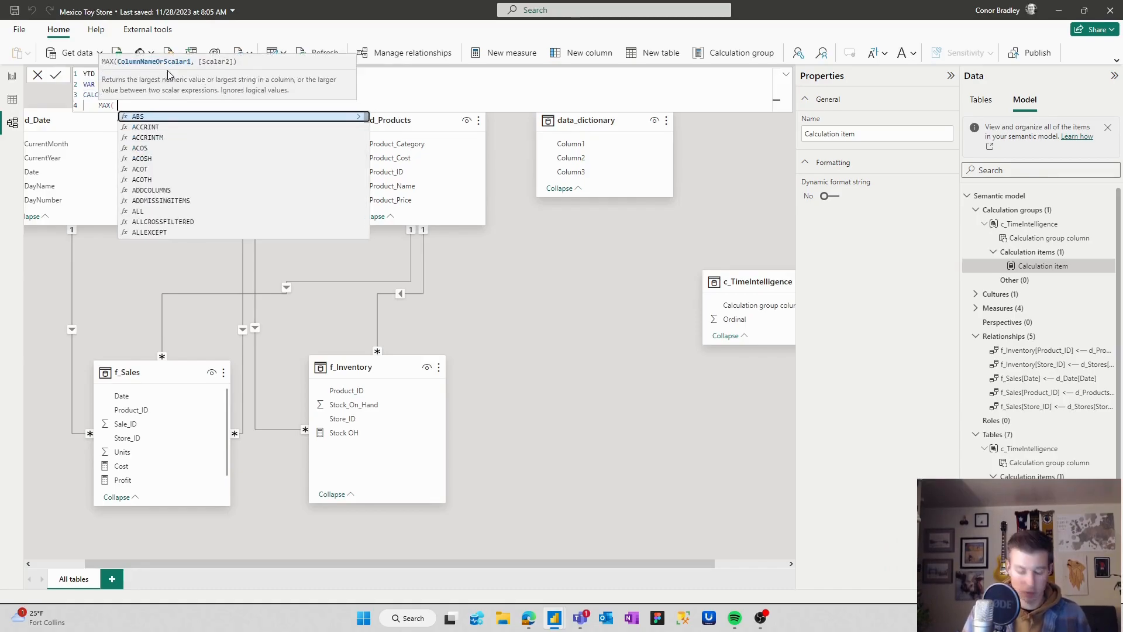
text( year)
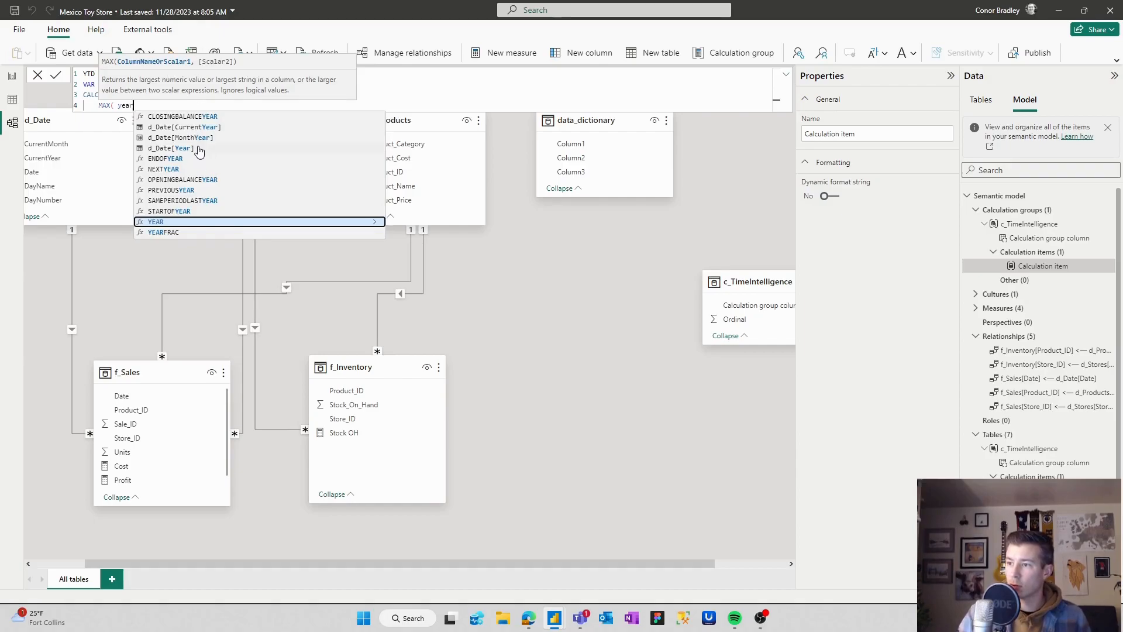
click(176, 148)
text(),)
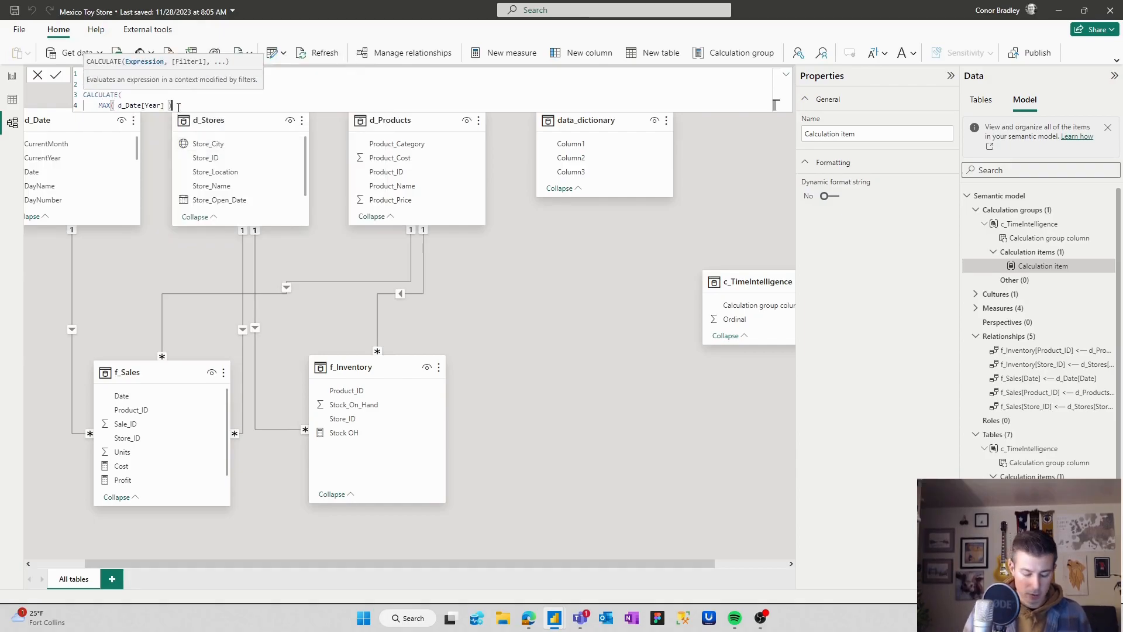
Add ALL( d_Date ) as the first filter argument of the vYear CALCULATE
key(Return)
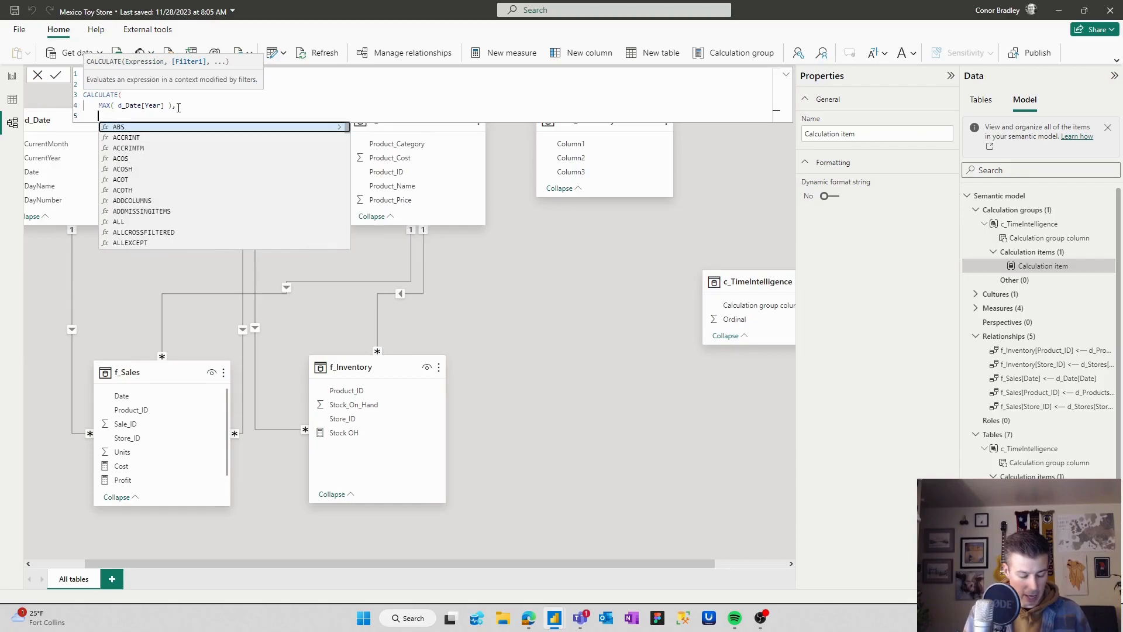
text(ALL( date)
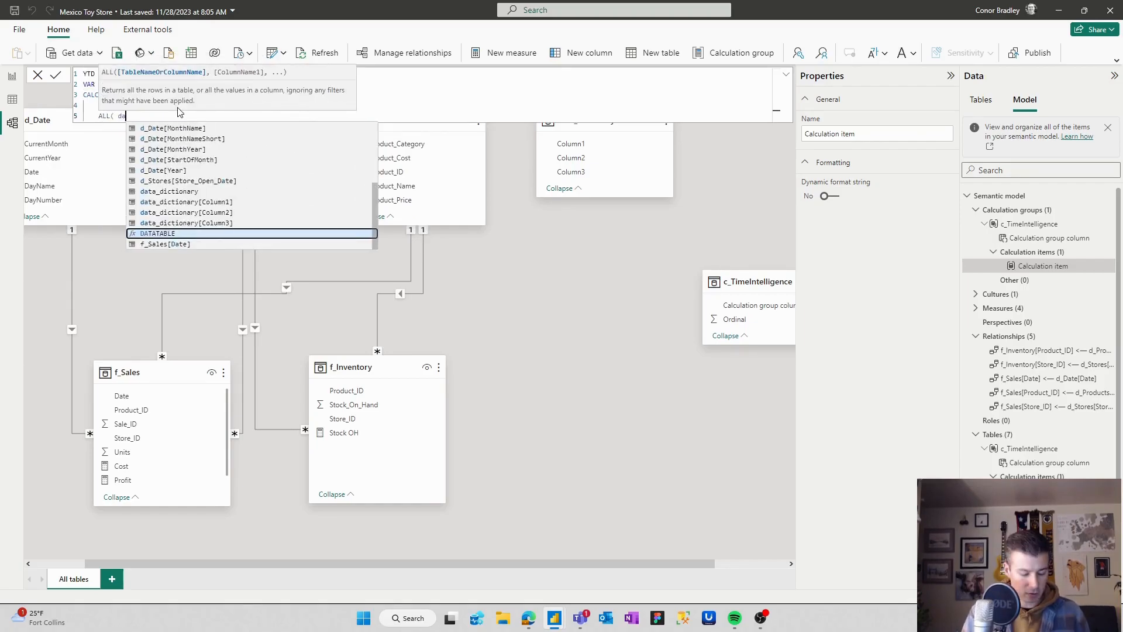
key(Up)
key(Up)
key(Up)
key(Tab)
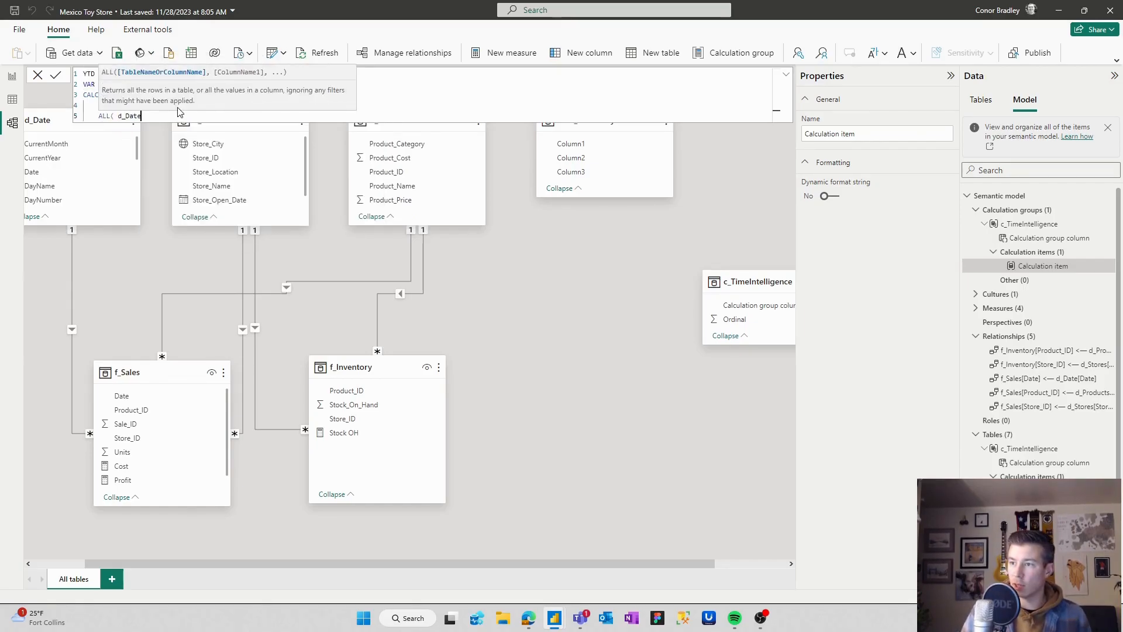
text(),)
Add the filter d_Date[IsPast] = 1 to vYear and close its CALCULATE expression
key(Return)
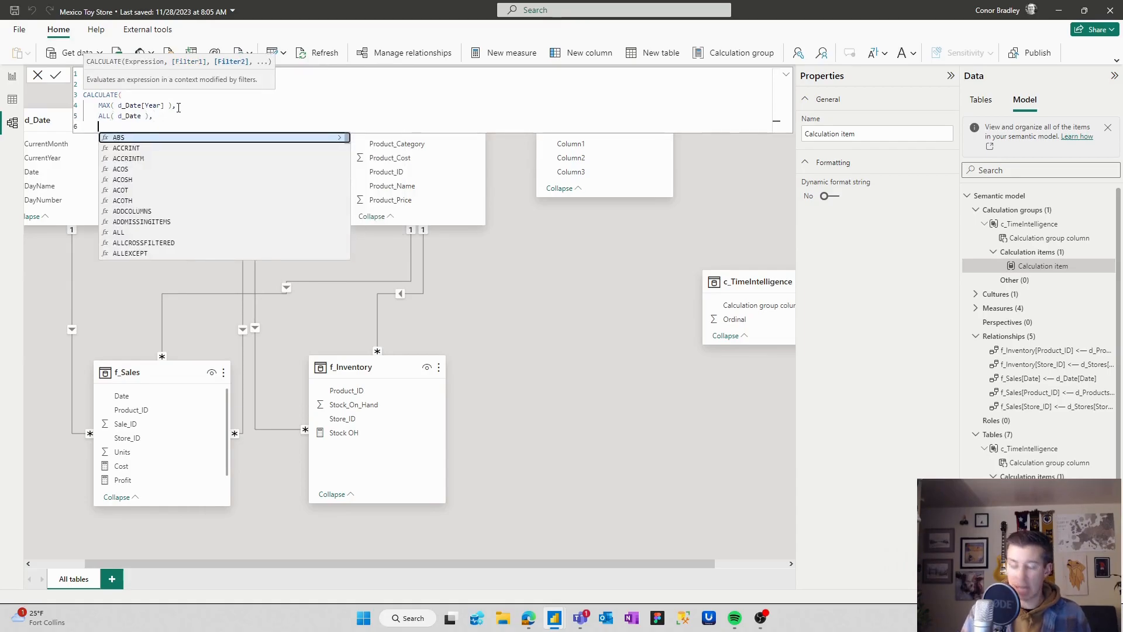
text(isp)
key(Up)
key(Tab)
text(= 1)
key(Return)
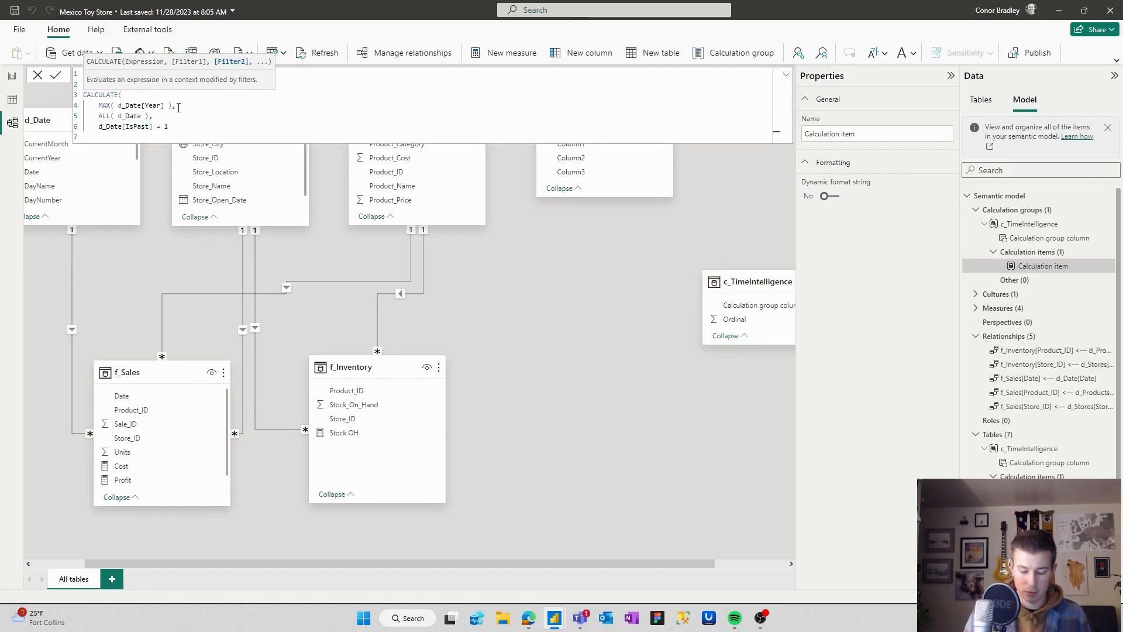
text())
key(Return)
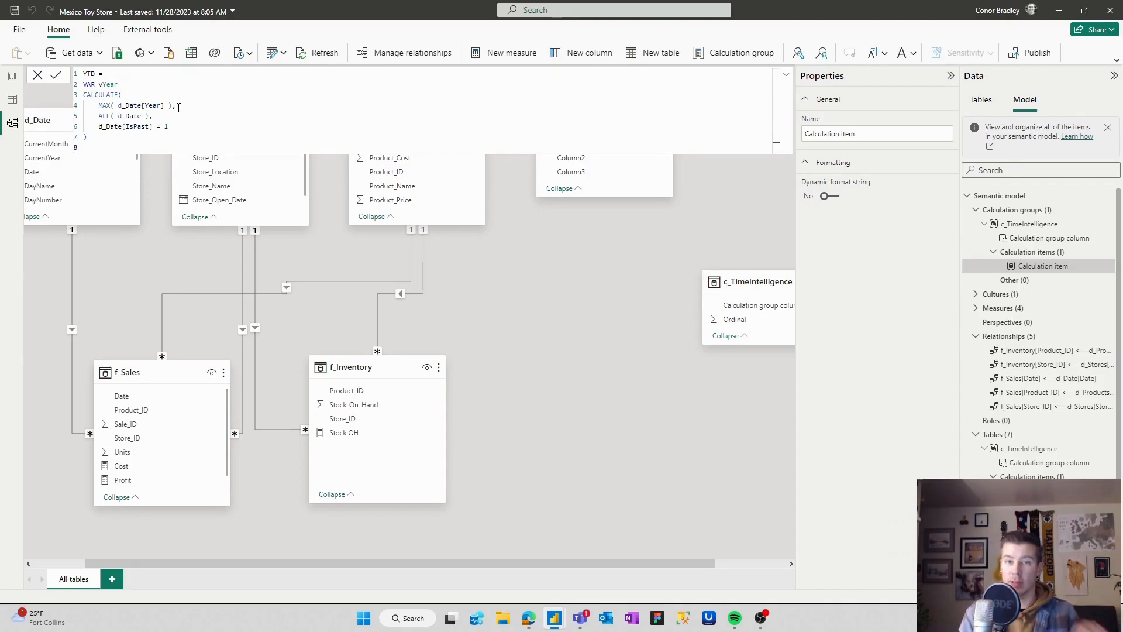
Add a RETURN section to the YTD formula that starts a CALCULATE with SELECTEDMEASURE() as its expression
text(RETURN)
key(Return)
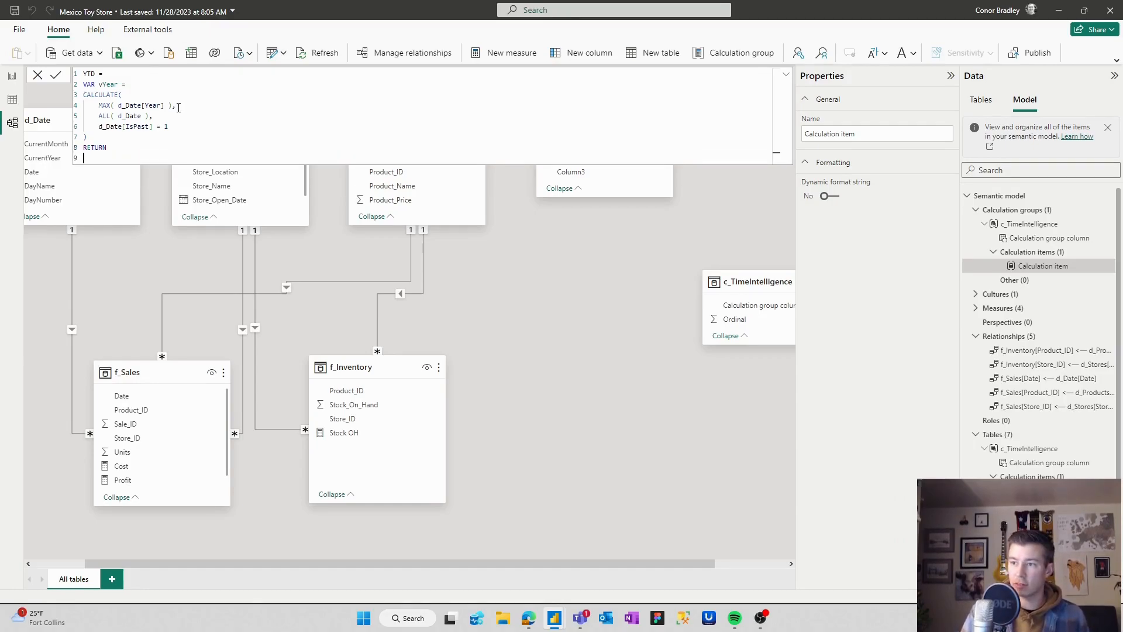
text(CALCULATE()
key(Return)
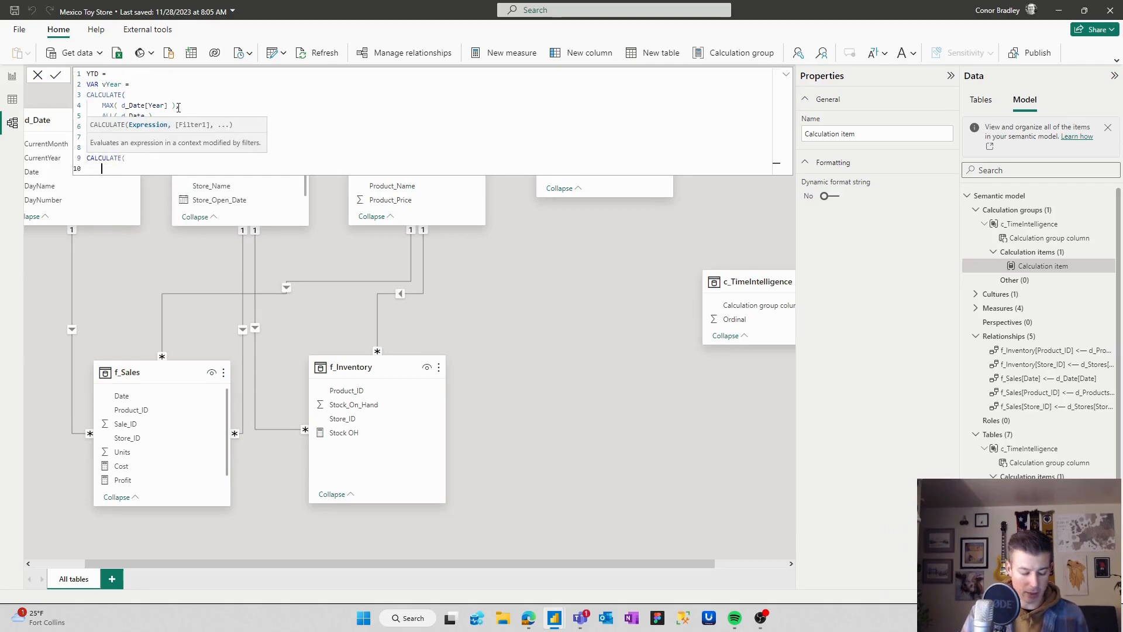
text(SELE)
key(Up)
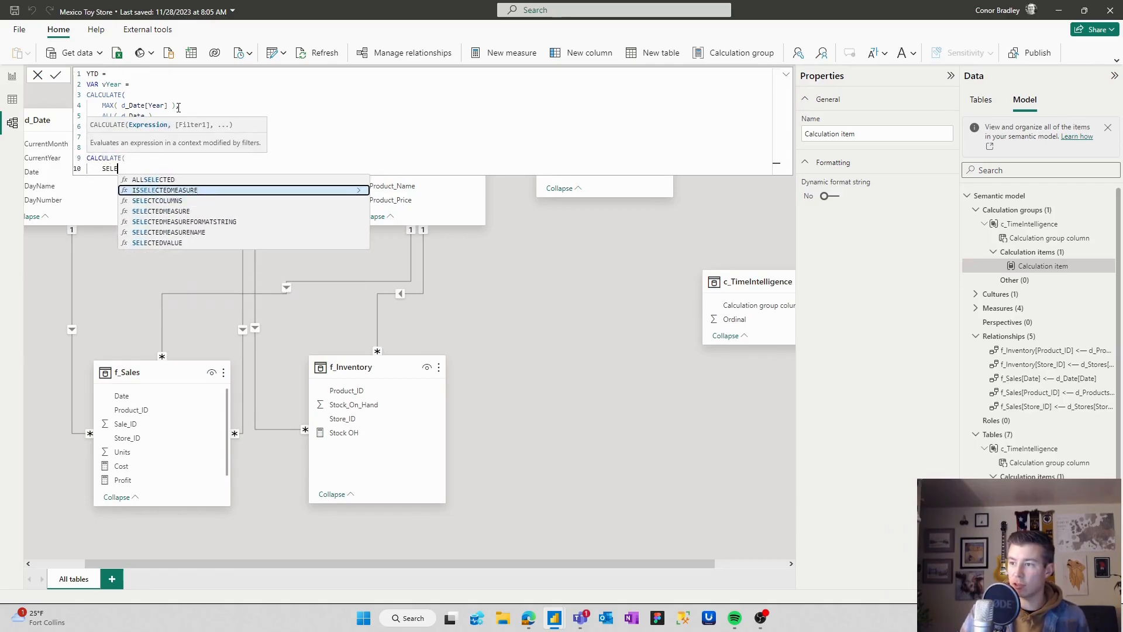
key(Down)
key(Down)
key(Tab)
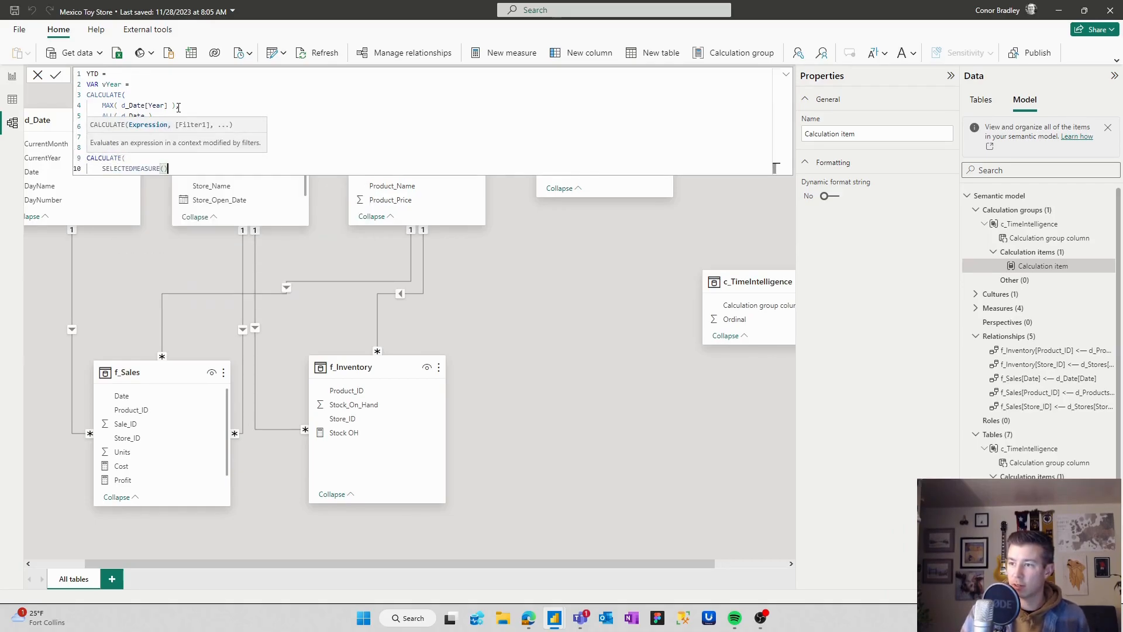
text(,)
key(Return)
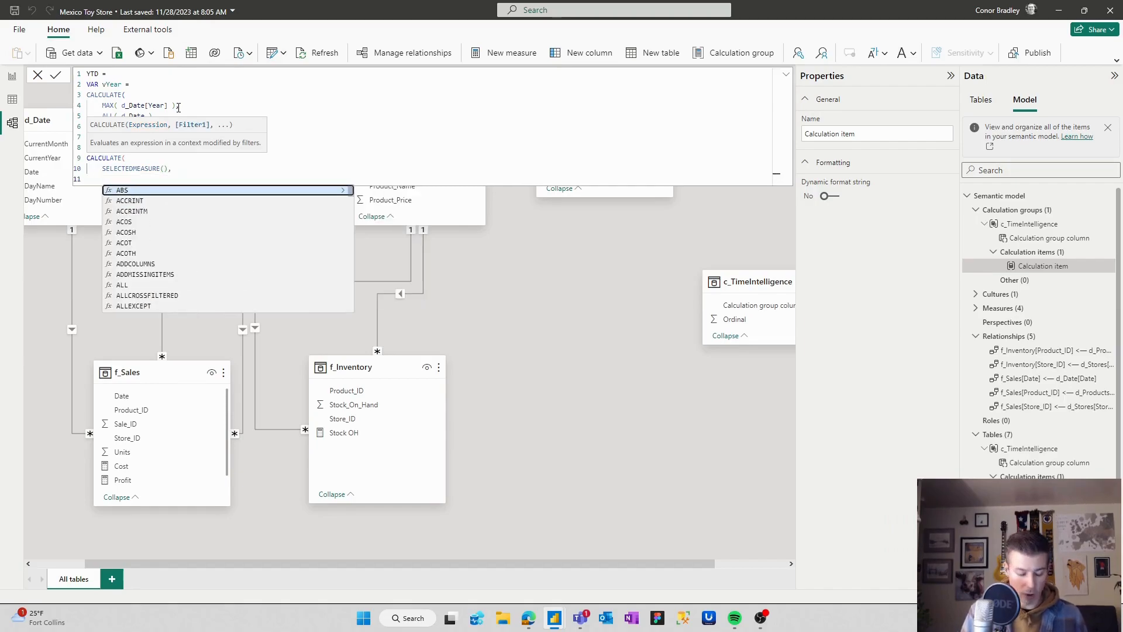
Filter the returned CALCULATE by d_Date[Year] = vYear, close the expression and commit the YTD calculation item
text(year)
key(Up)
key(Up)
key(Up)
key(Up)
key(Up)
key(Up)
key(Up)
key(Tab)
text(= vy)
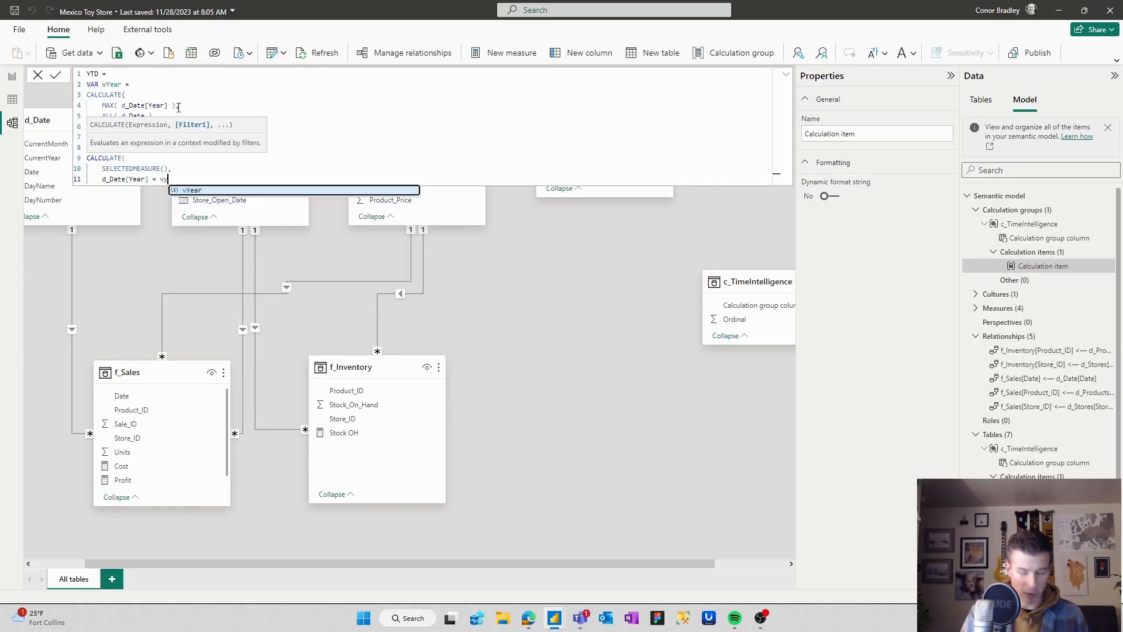
key(Tab)
key(shift+Return)
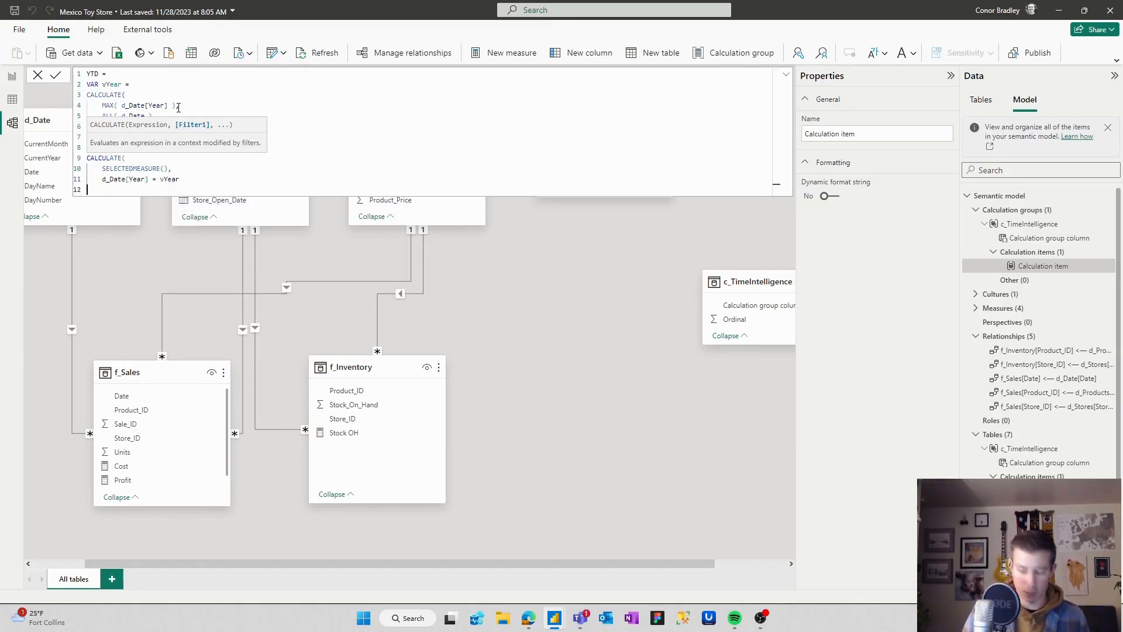
text())
click(178, 106)
text(,)
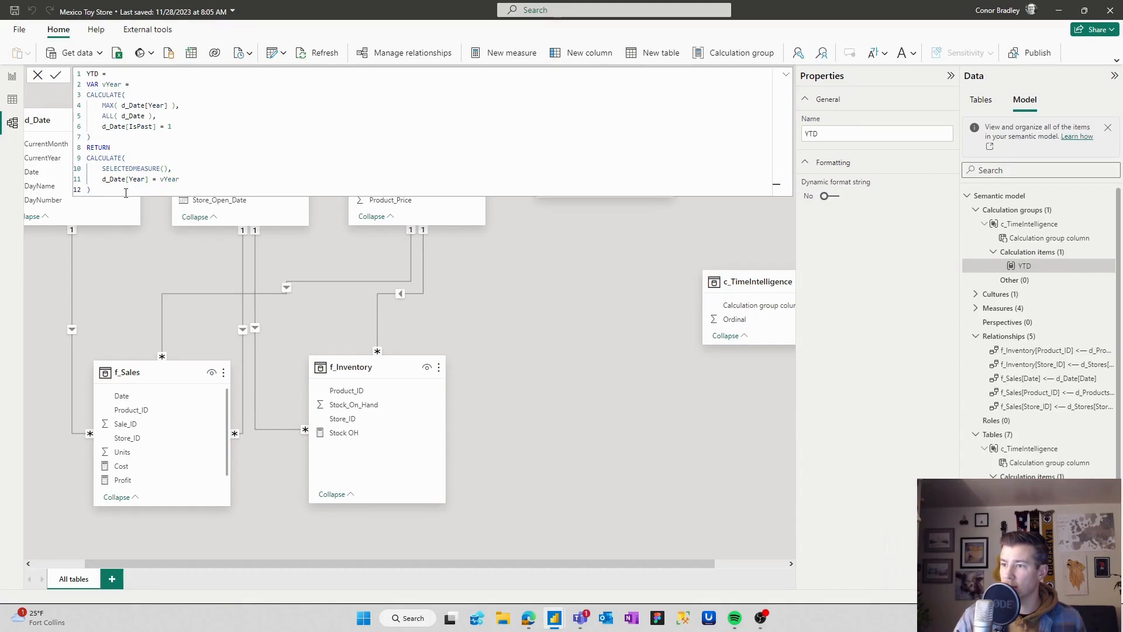
Copy the whole YTD formula into a new calculation item in c_TimeIntelligence and rename it MTD in the formula
drag(123, 190, 63, 74)
key(ctrl+c)
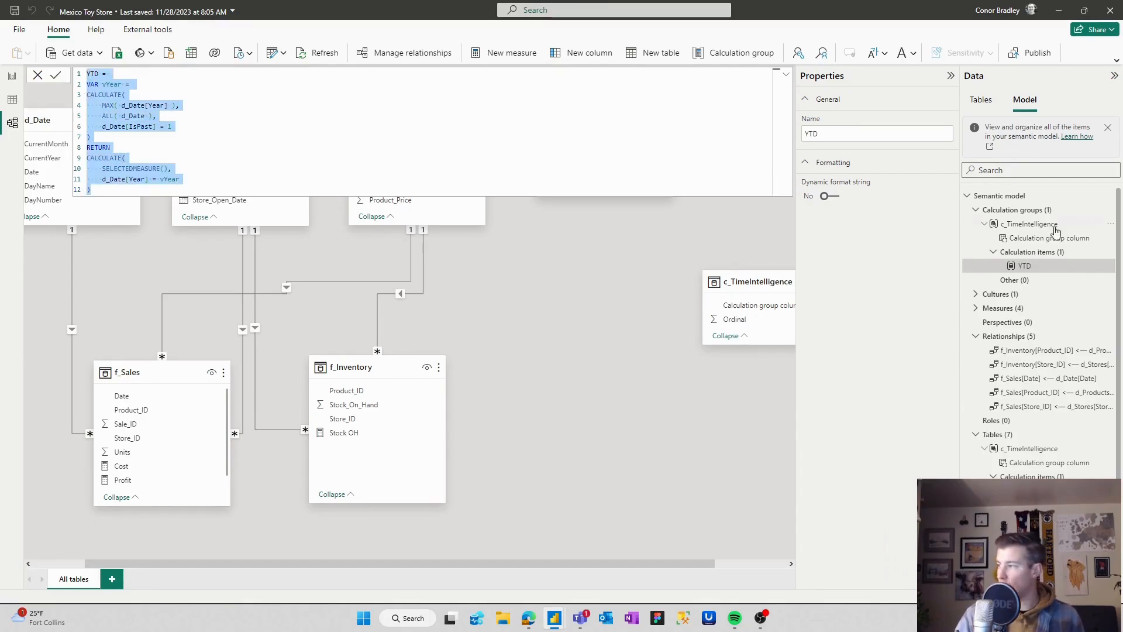
right_click(1046, 253)
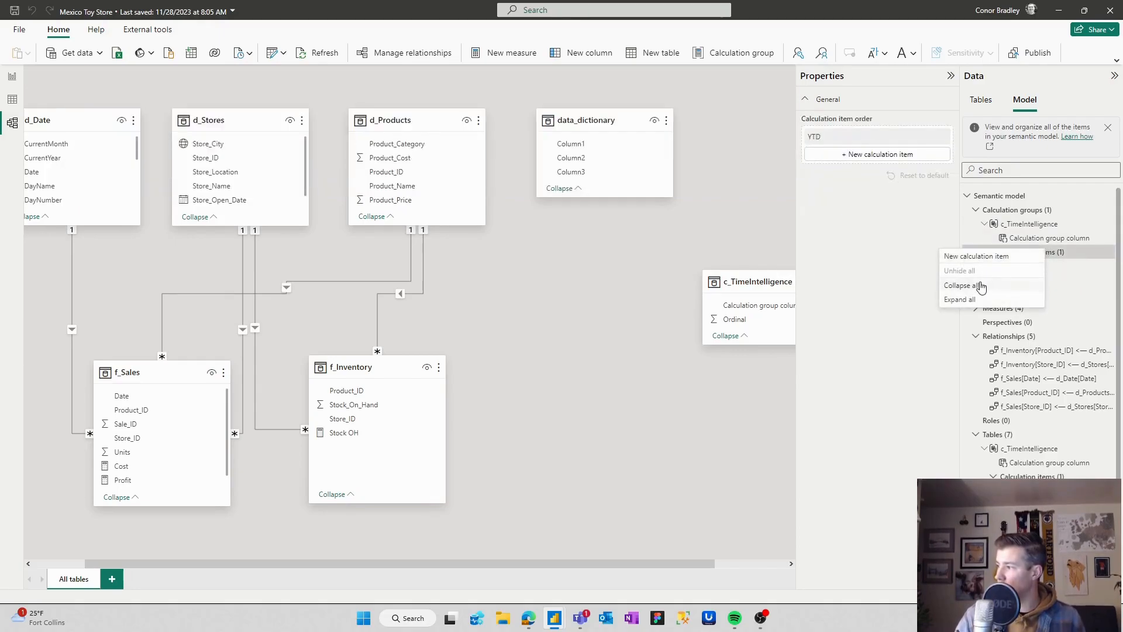
key(Escape)
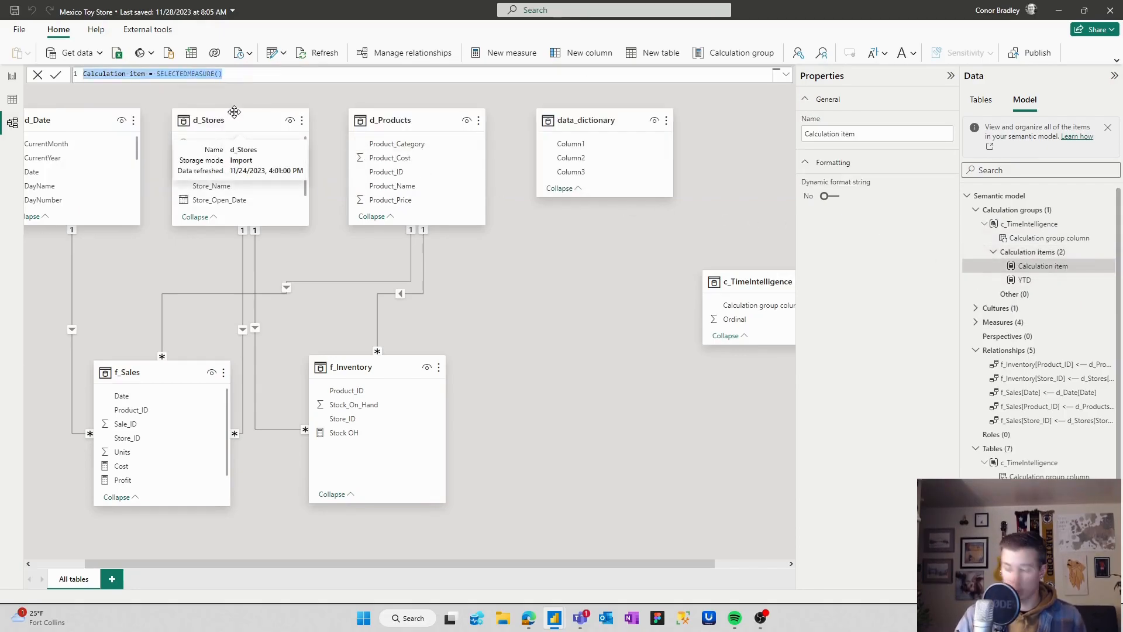
key(ctrl+v)
double_click(93, 74)
text(MTD)
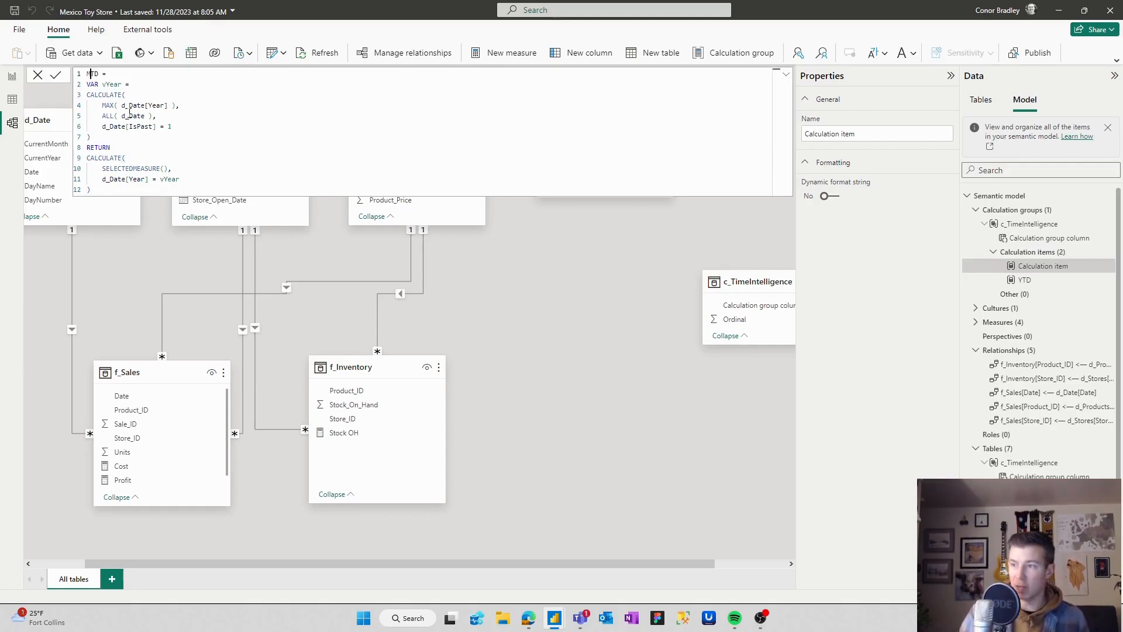
Rename the MTD formula's declared variable to vMonth and make it take the MAX of d_Date[MonthIndex]
double_click(111, 84)
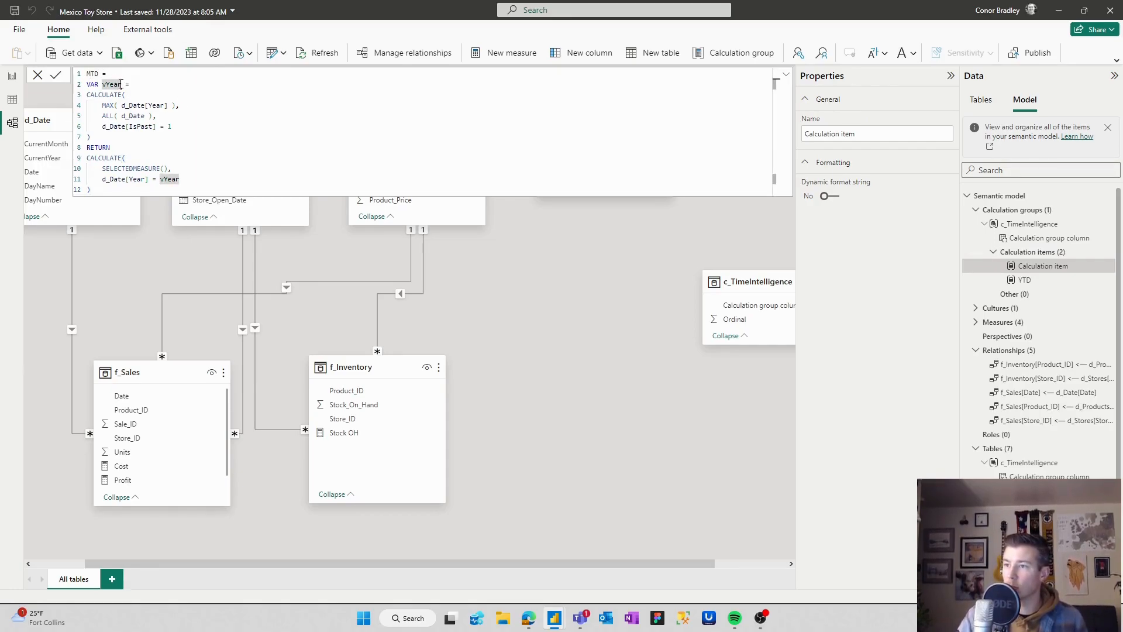
text(vMonth)
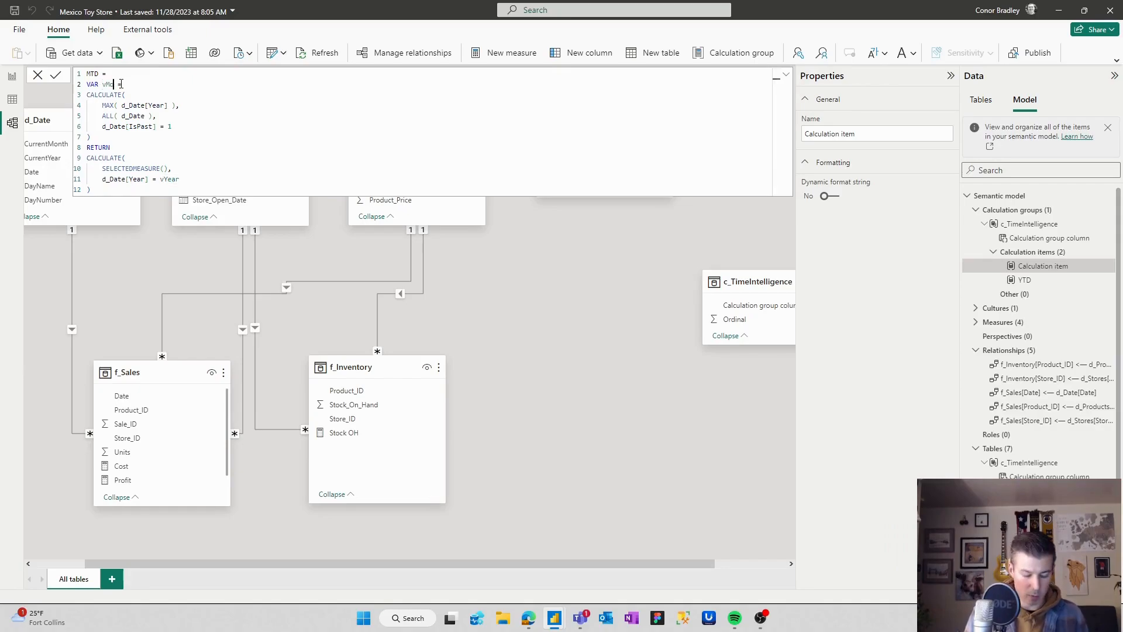
double_click(164, 105)
key(BackSpace)
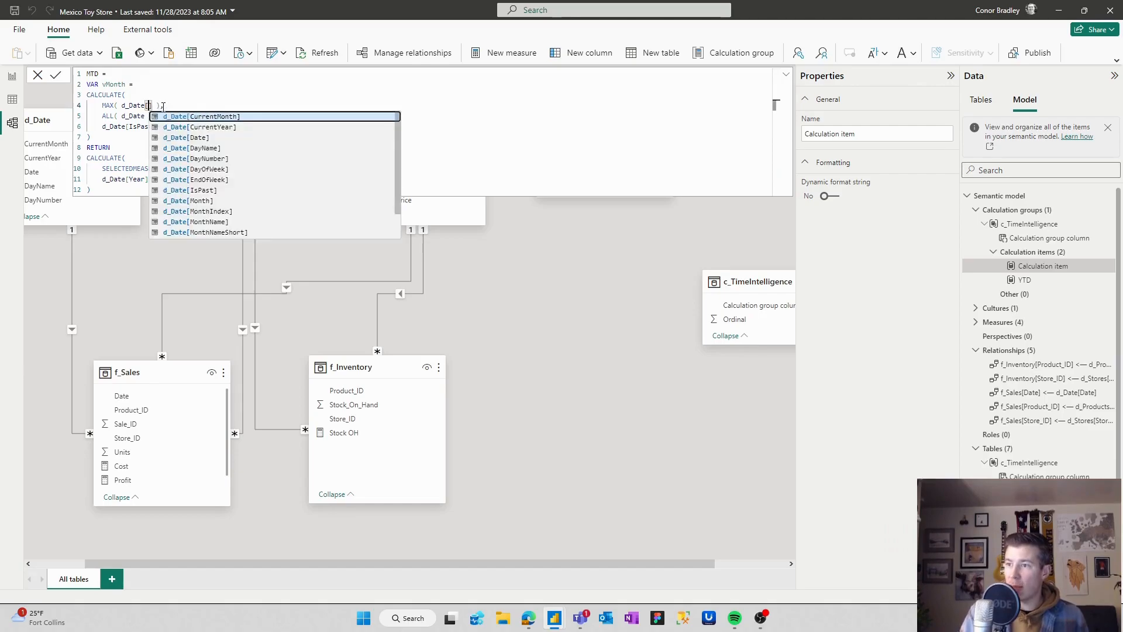
text(mont)
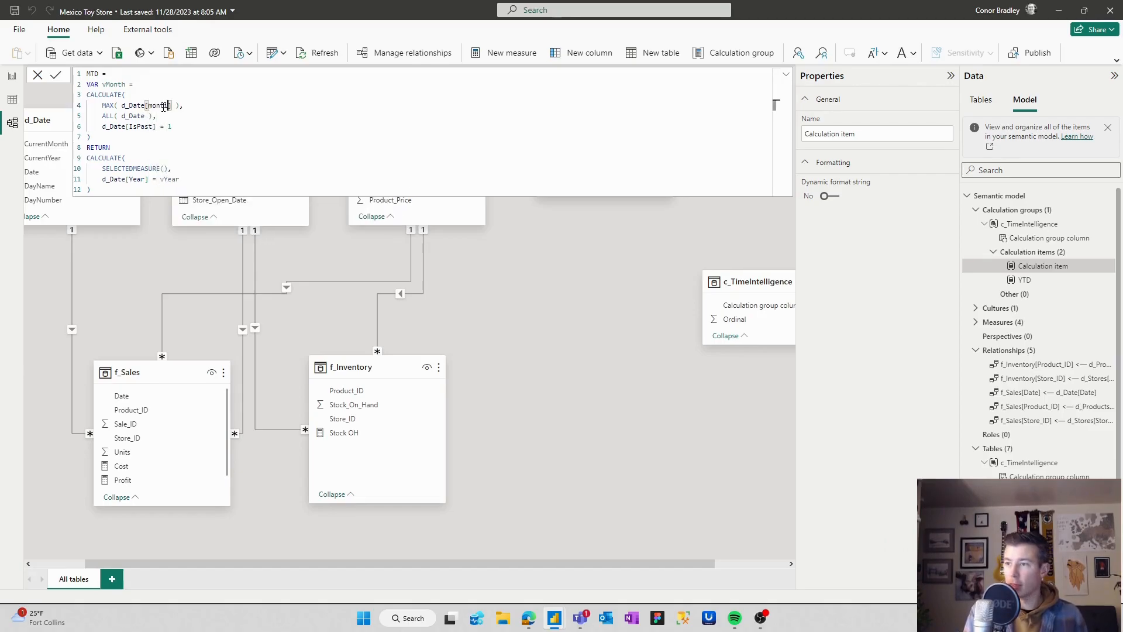
text(hin)
key(Tab)
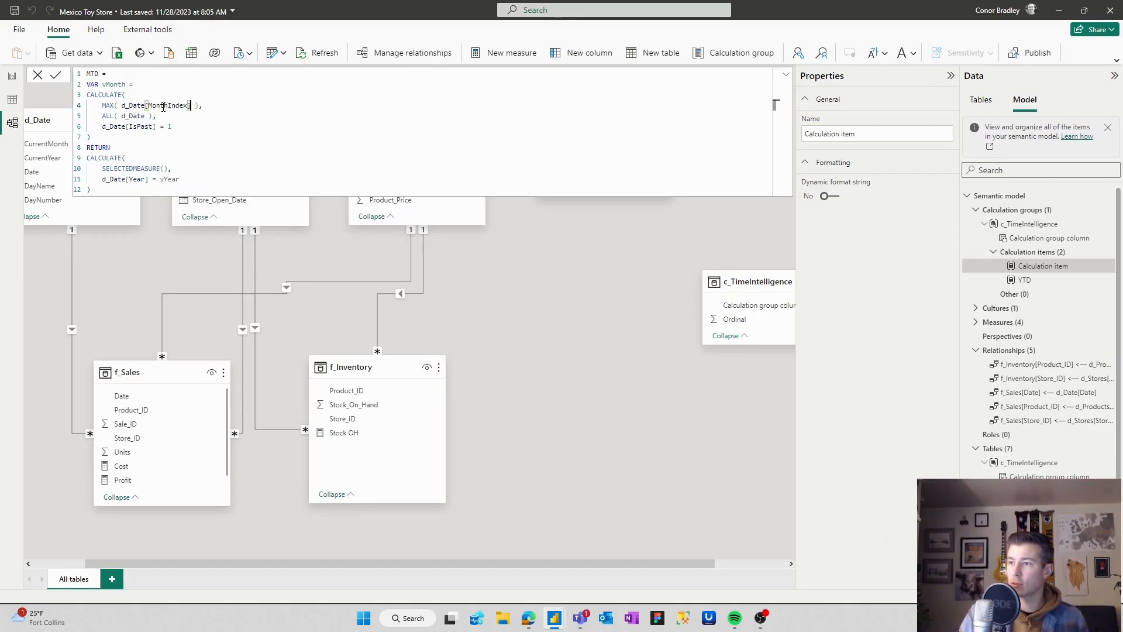
Change the filter in the MTD formula's RETURN section to d_Date[MonthIndex] = vMonth
double_click(142, 179)
key(BackSpace)
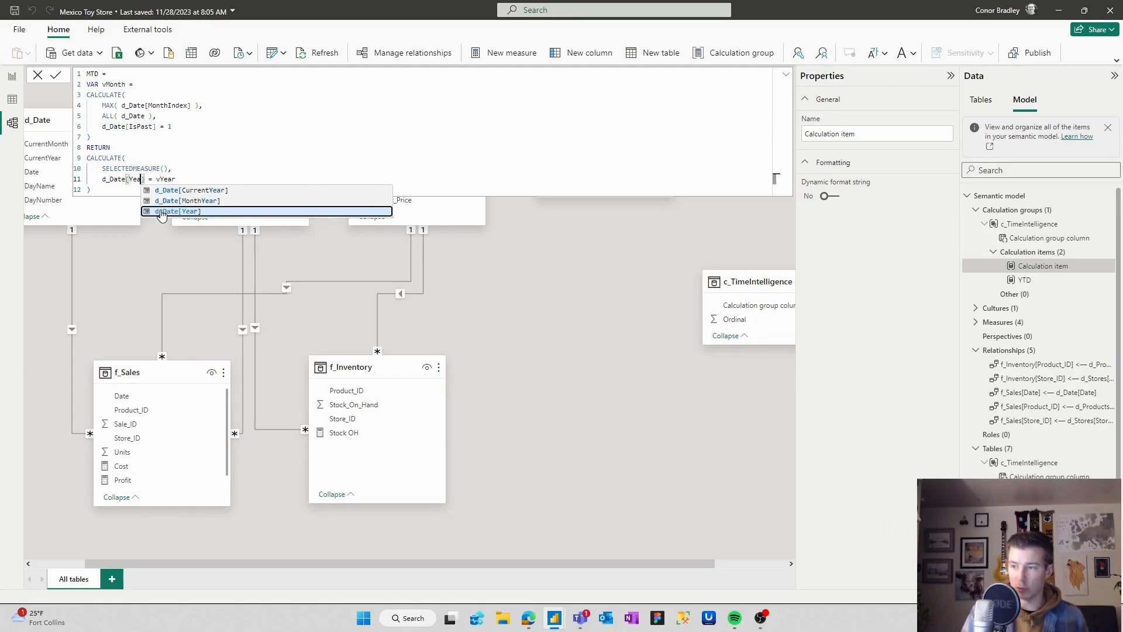
text(monthin)
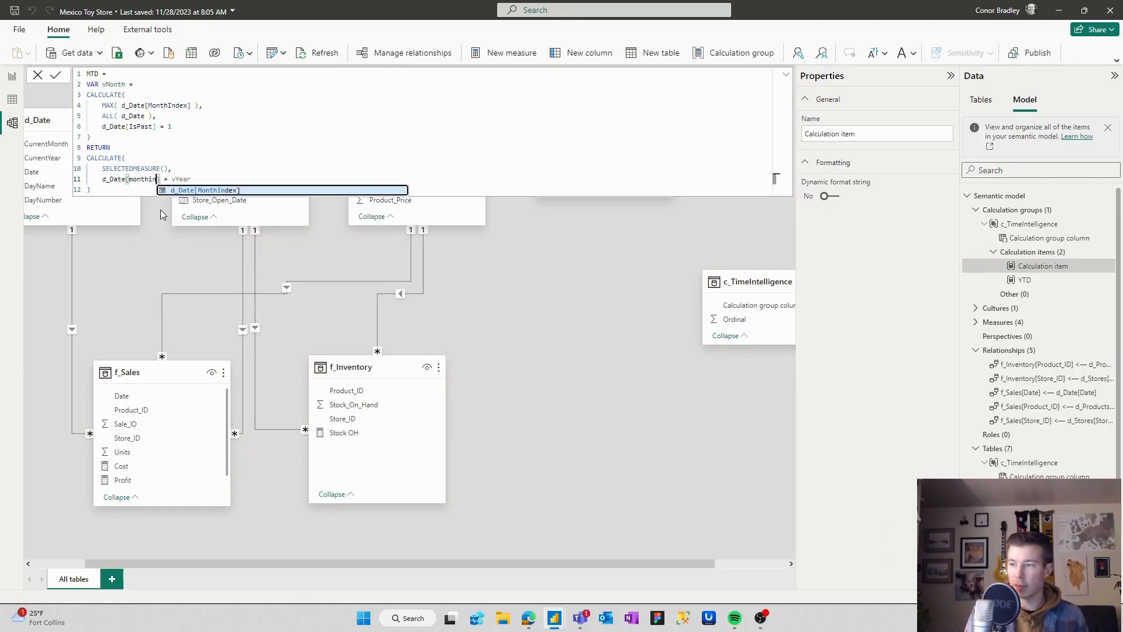
click(246, 190)
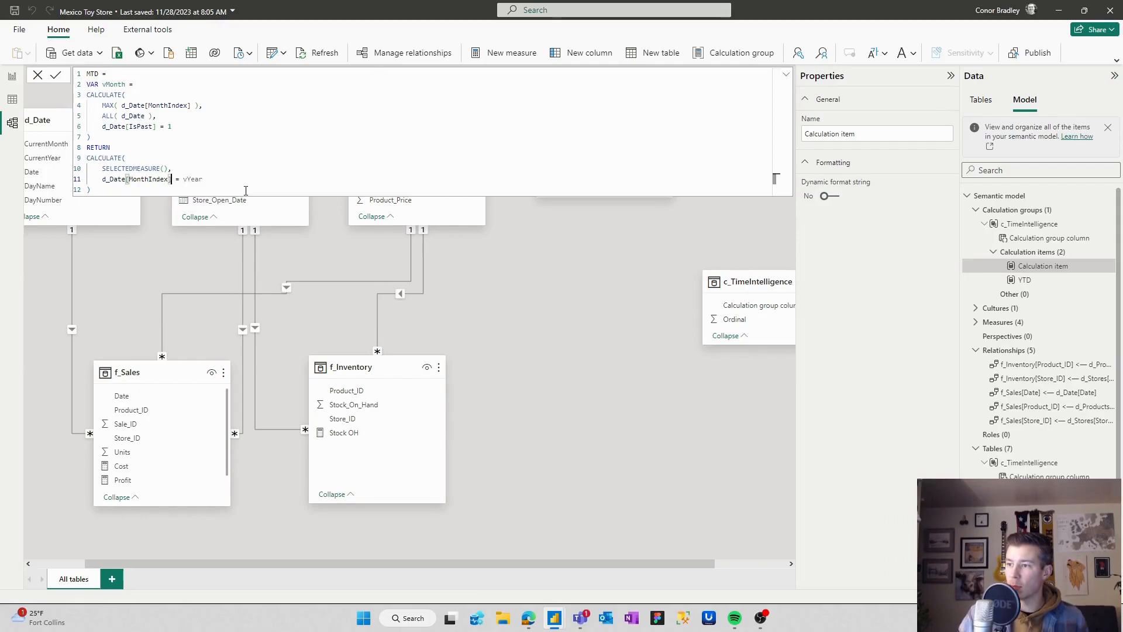
click(229, 176)
key(BackSpace)
key(BackSpace)
key(BackSpace)
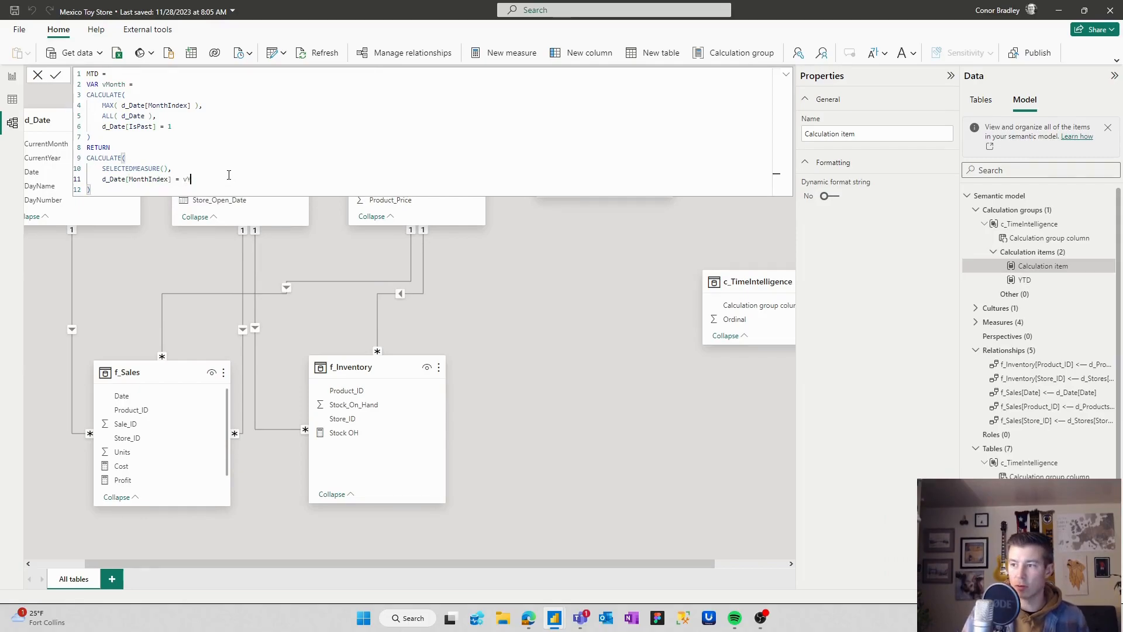
key(BackSpace)
text(mont)
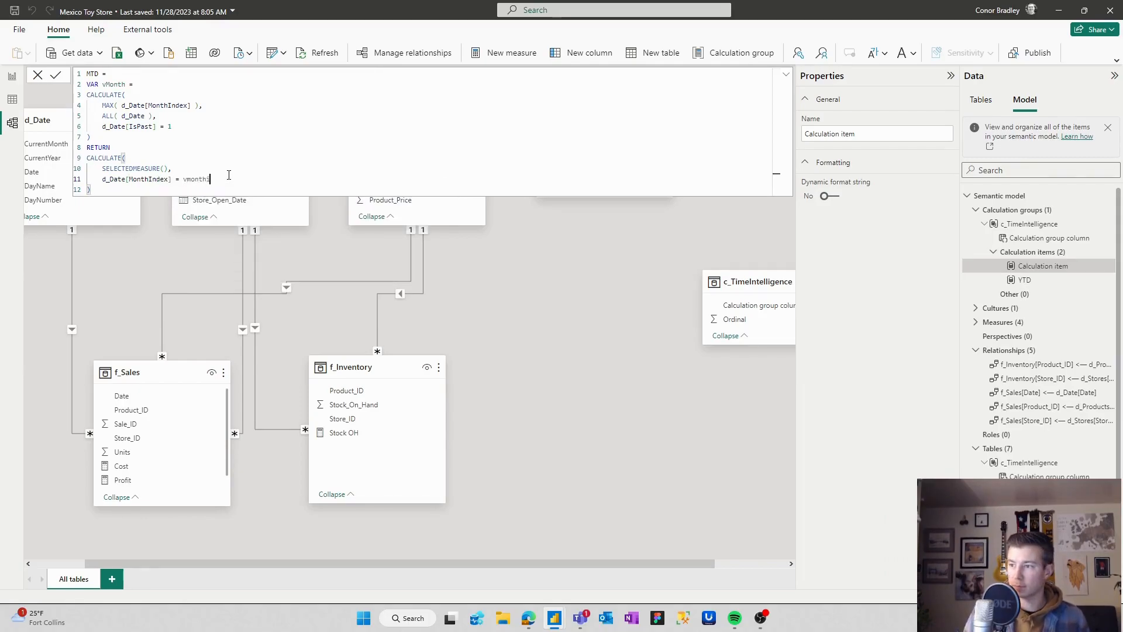
key(Tab)
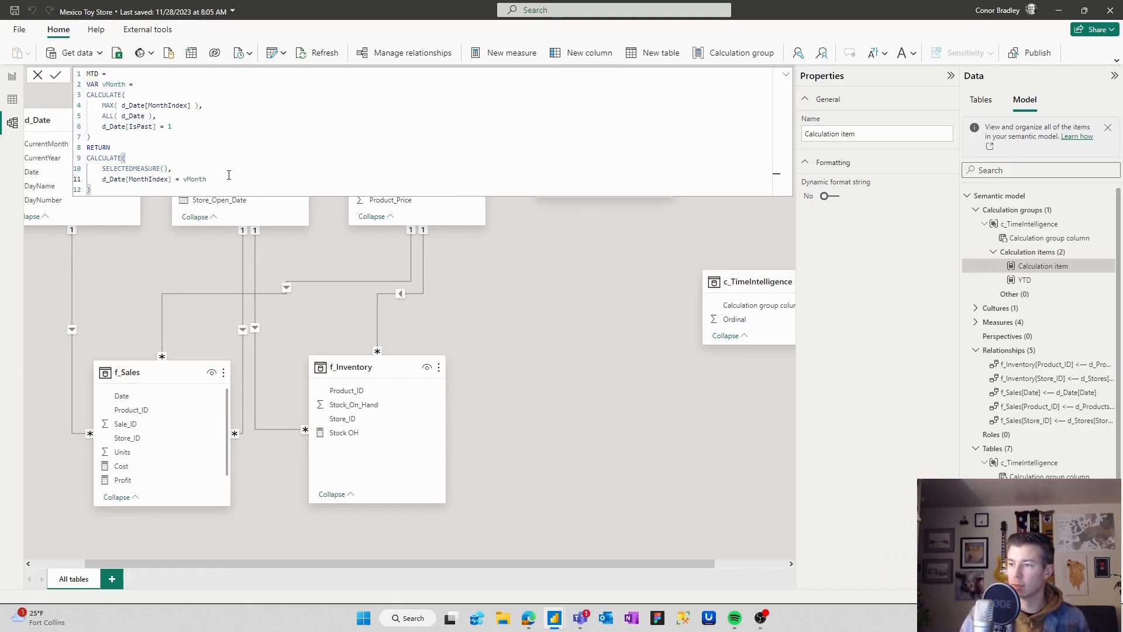
Commit MTD and paste its formula, from the VAR vMonth line to the end, into a new calculation item
drag(94, 190, 83, 84)
key(ctrl+c)
click(509, 260)
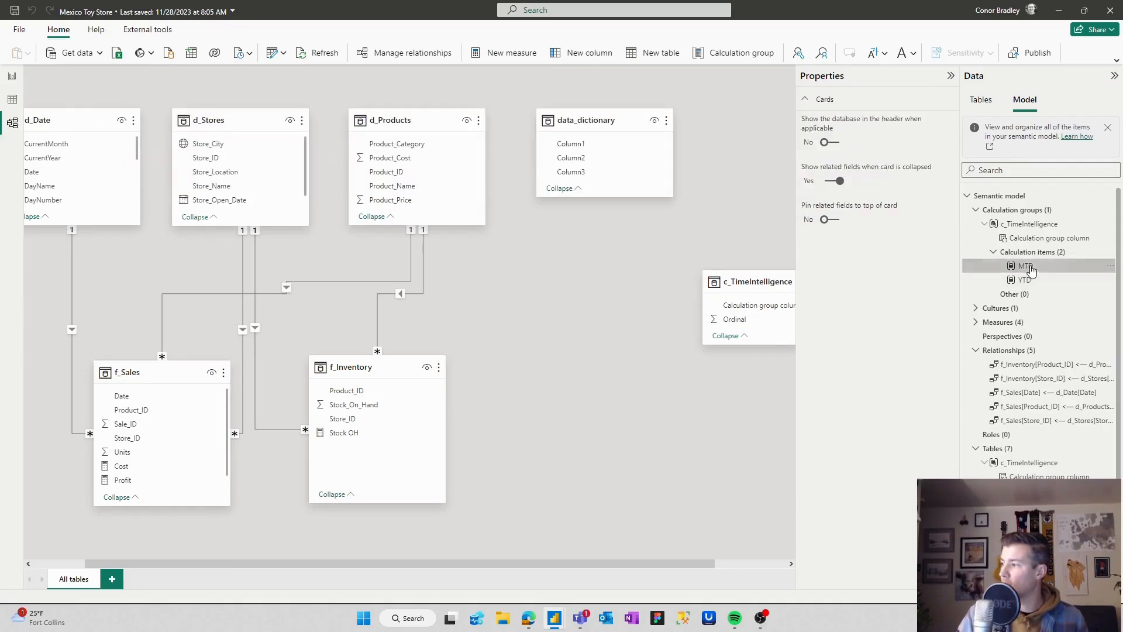
right_click(1027, 267)
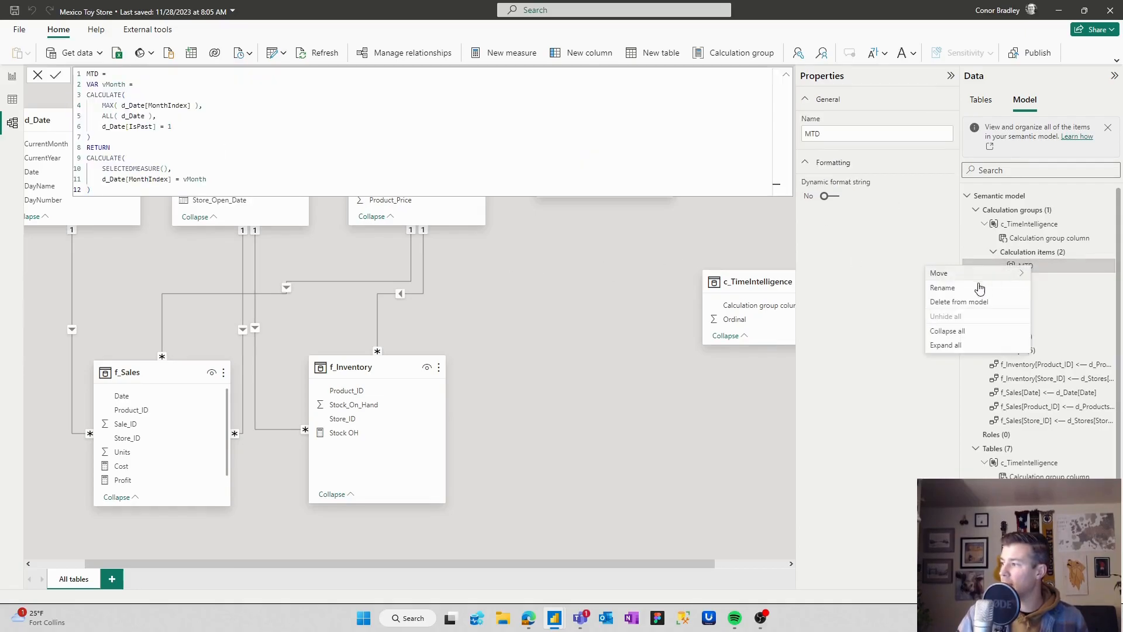
right_click(1056, 254)
click(994, 255)
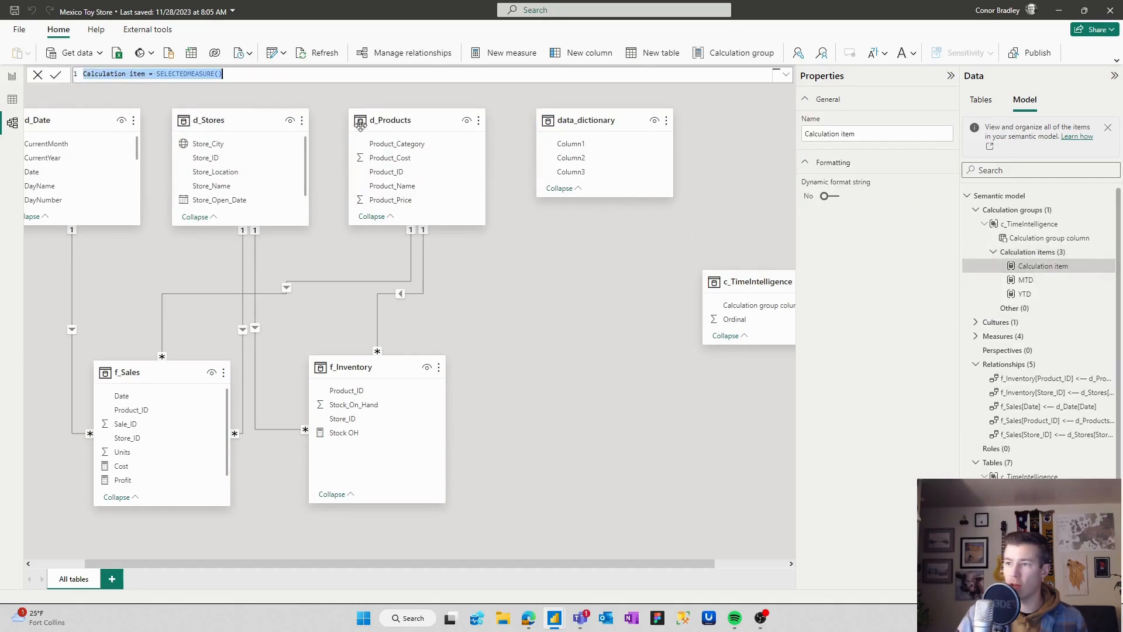
key(ctrl+v)
Insert T12 = on its own line above VAR vMonth in the new calculation item's formula
click(124, 72)
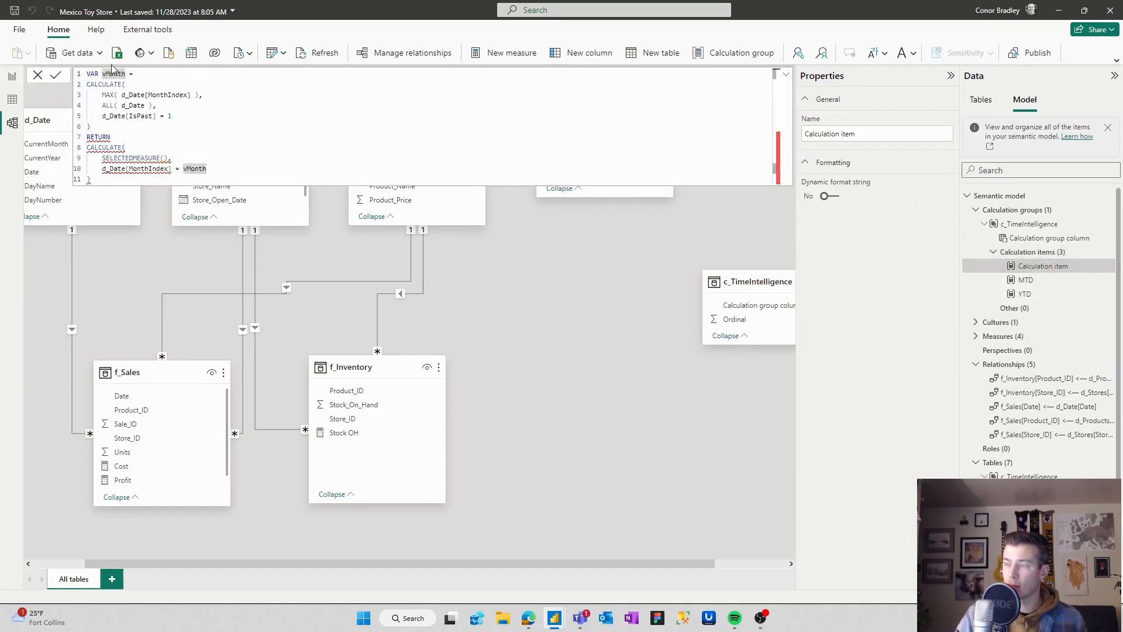
key(Home)
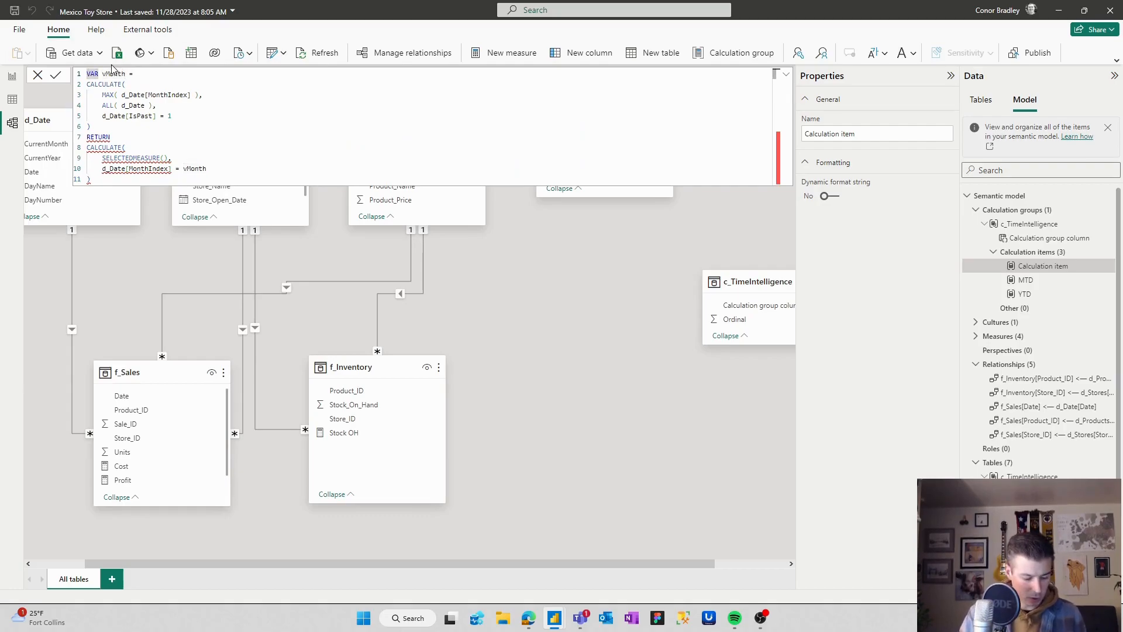
text(T12)
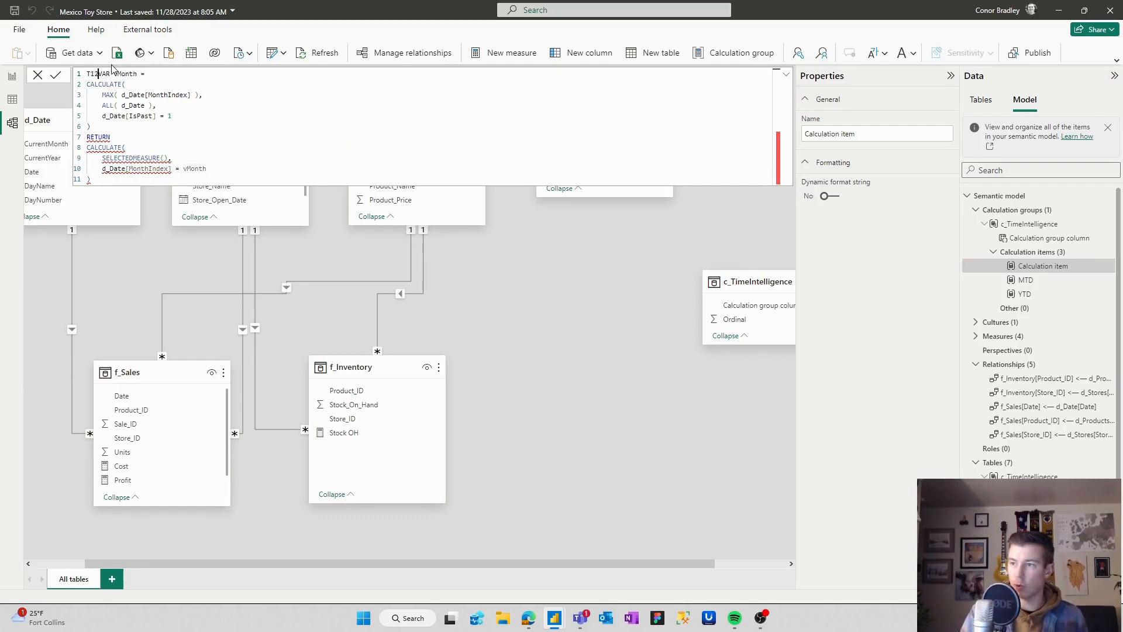
text( =)
key(shift+Return)
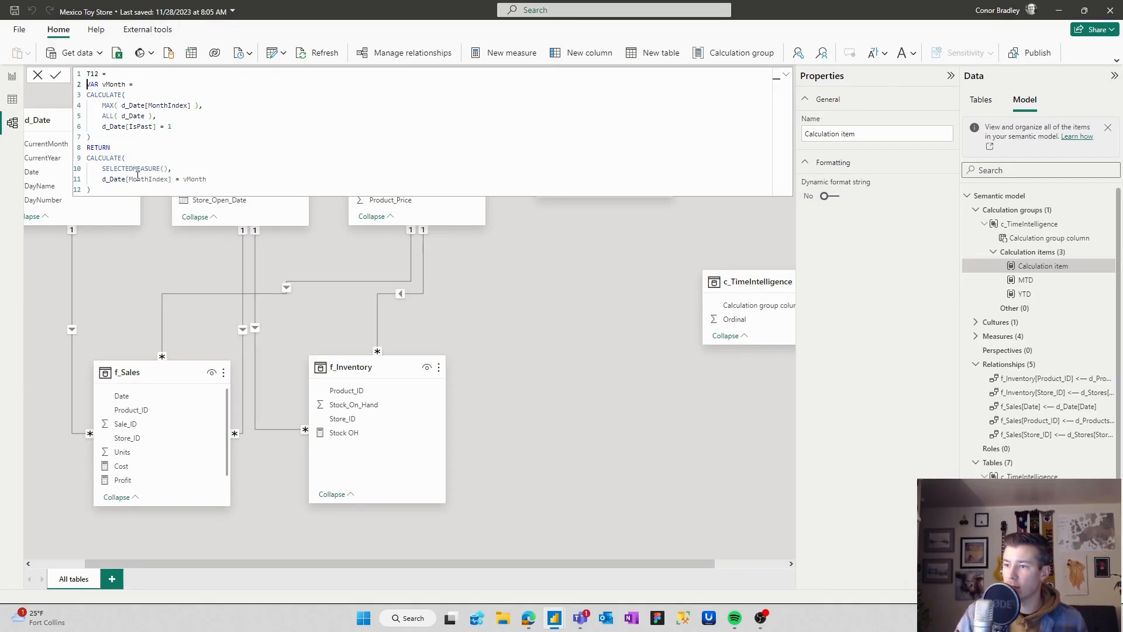
Replace = vMonth in the T12 formula's RETURN filter with the start of a list, IN { vMonth,
drag(211, 180, 176, 180)
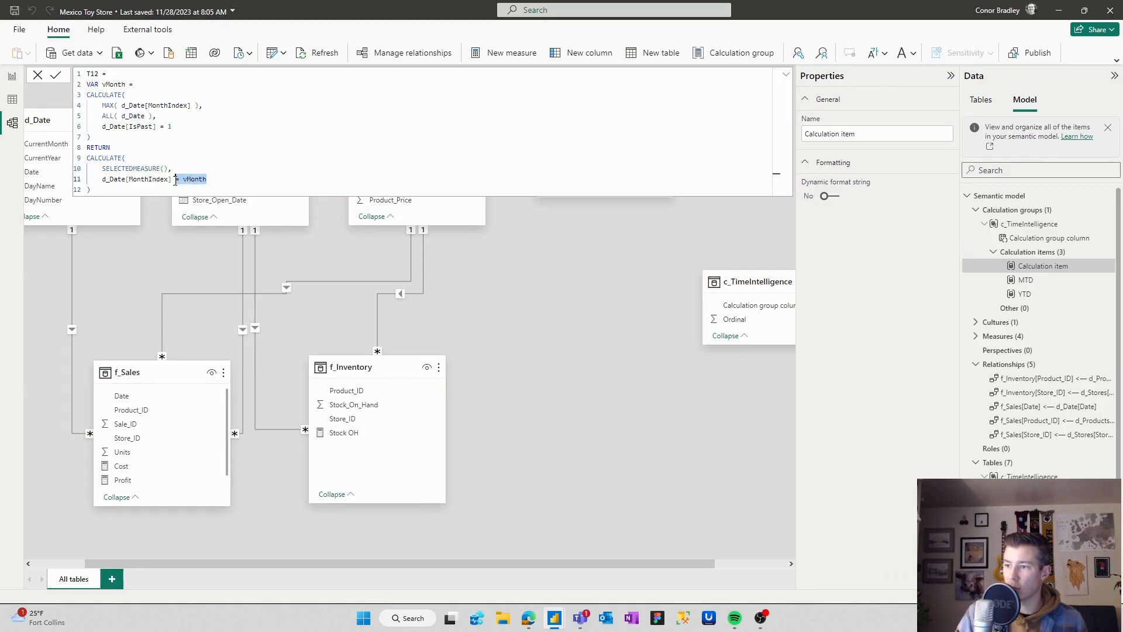
text(IN)
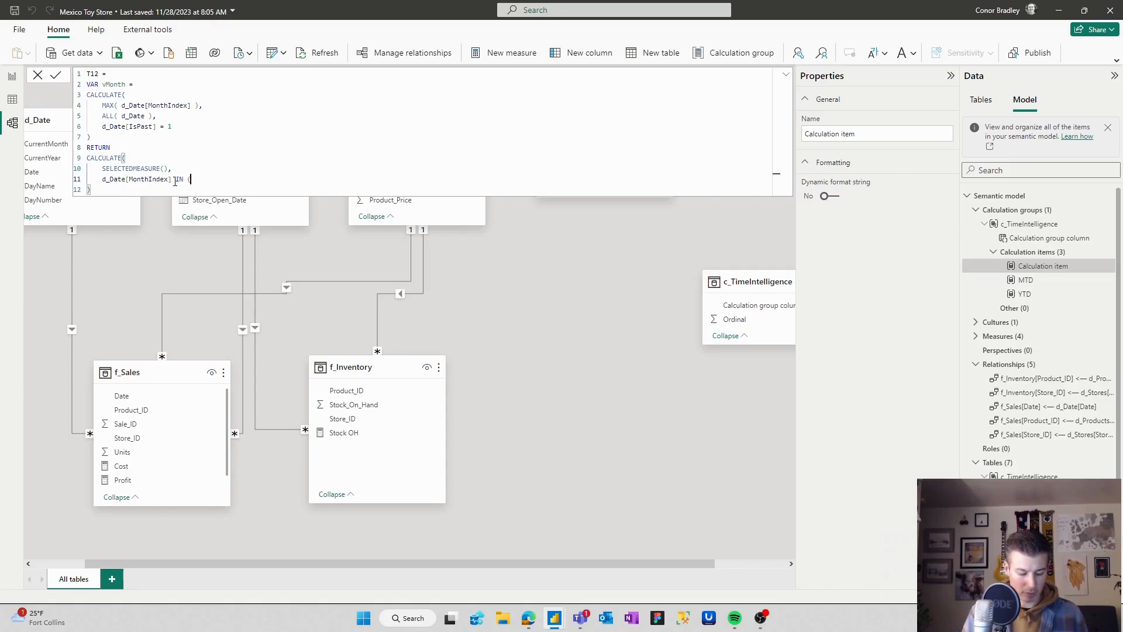
text( { vMOnt)
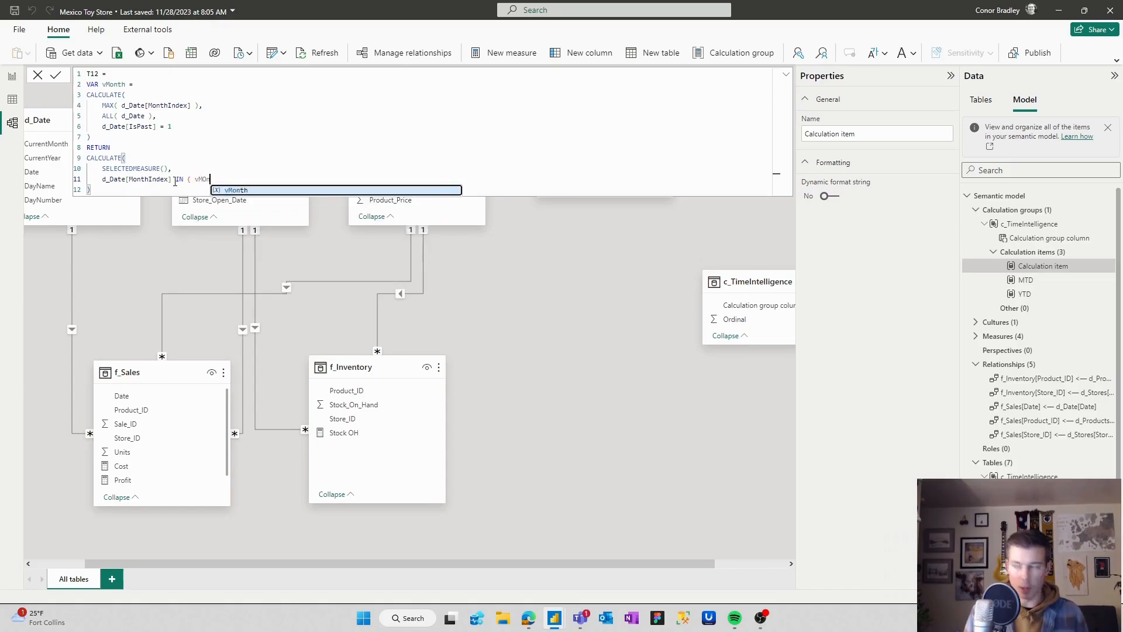
key(BackSpace)
key(BackSpace)
key(BackSpace)
text(onth,)
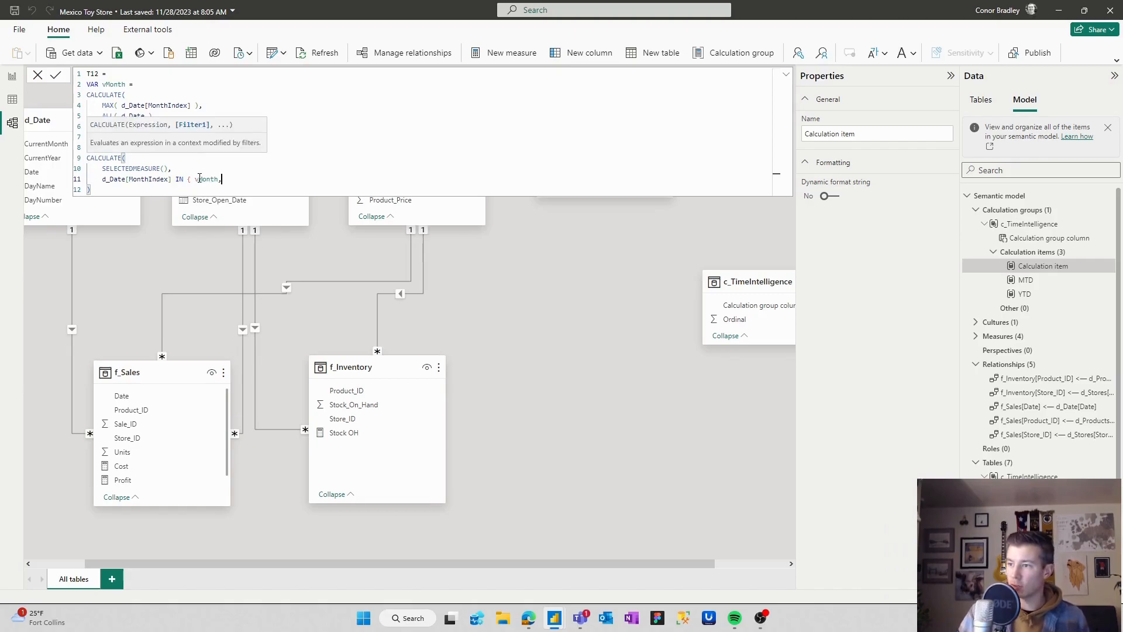
Repeat vMonth, on separate lines until the IN list holds twelve entries, leaving no comma after the last one
drag(221, 179, 196, 179)
key(ctrl+c)
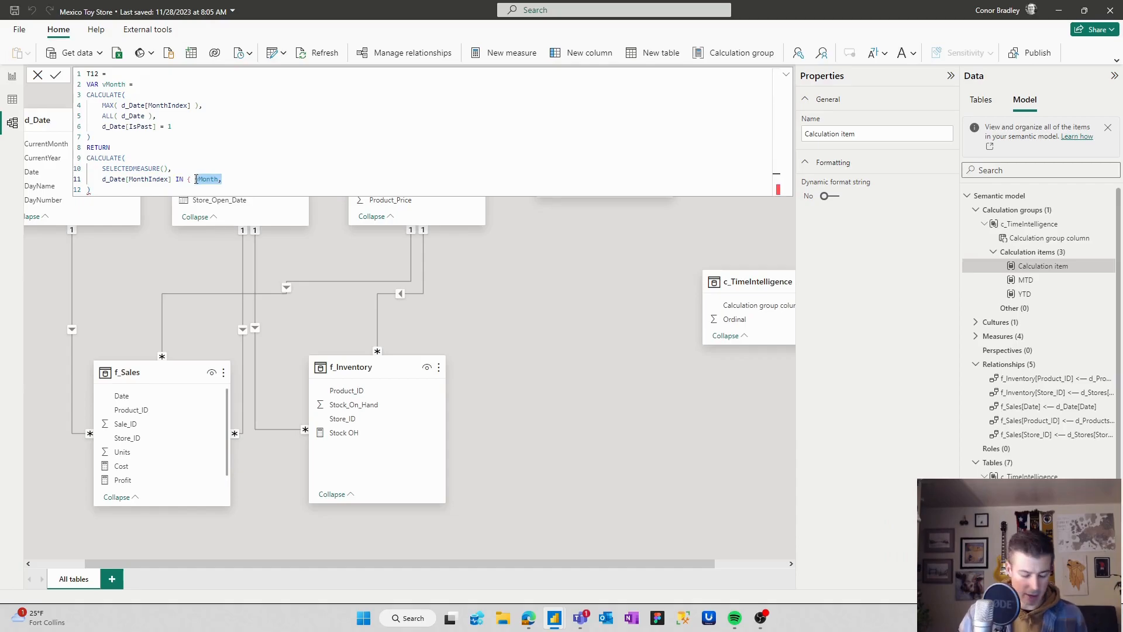
key(End)
key(Return)
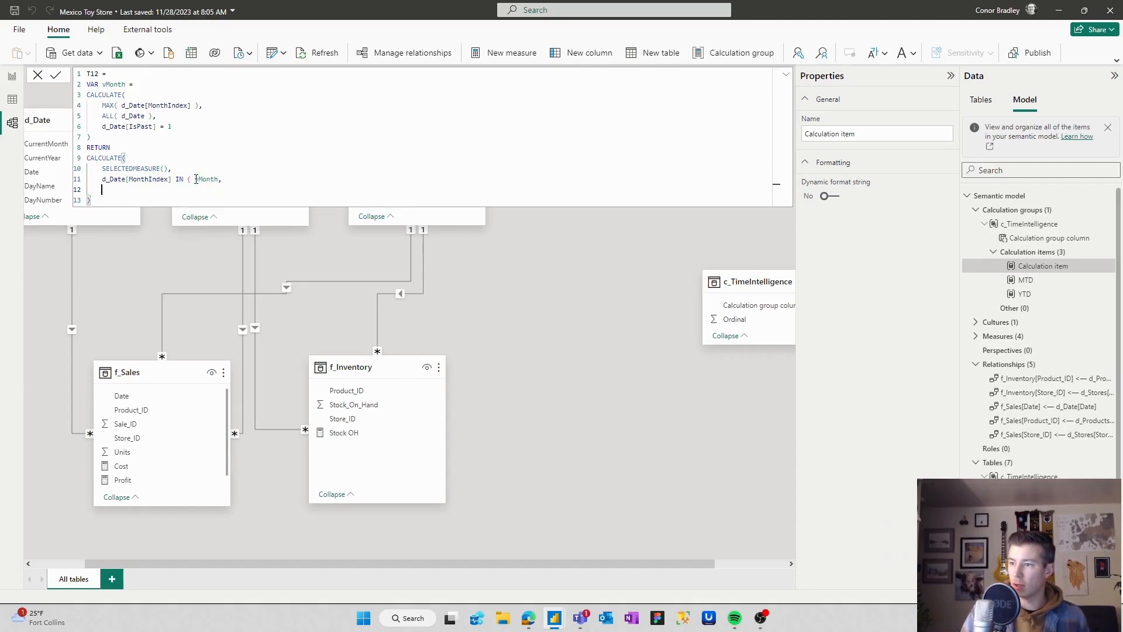
key(ctrl+v)
key(Return)
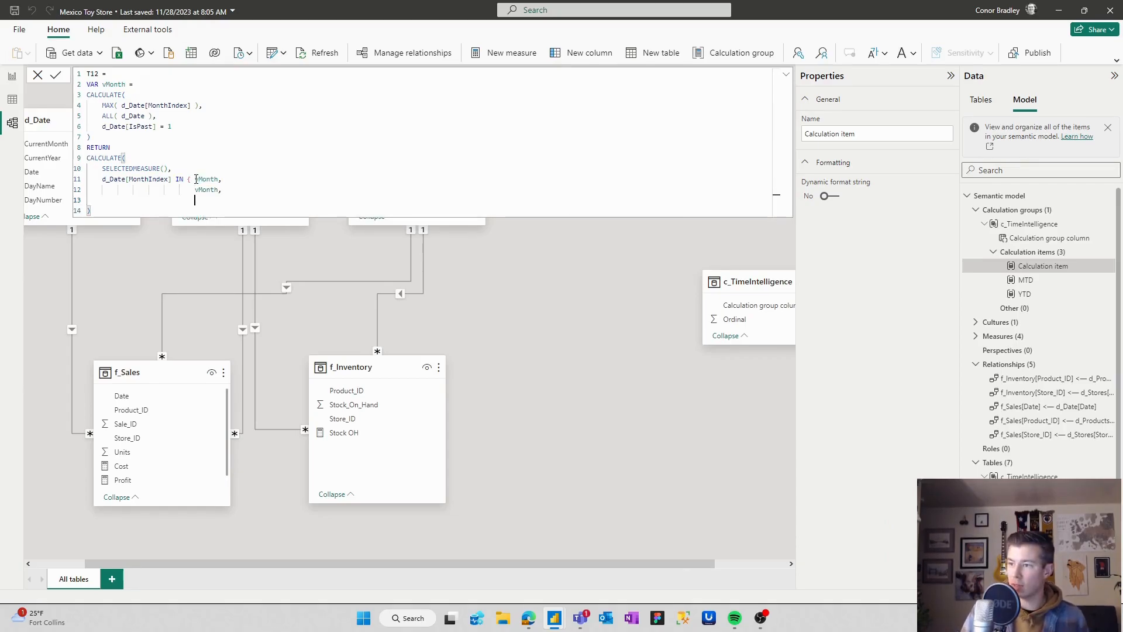
key(ctrl+v)
key(Return)
key(ctrl+v)
key(Return)
key(ctrl+v)
key(Return)
key(ctrl+v)
key(Return)
key(ctrl+v)
key(Return)
key(ctrl+v)
key(Return)
key(ctrl+v)
key(Return)
key(ctrl+v)
key(Return)
key(ctrl+v)
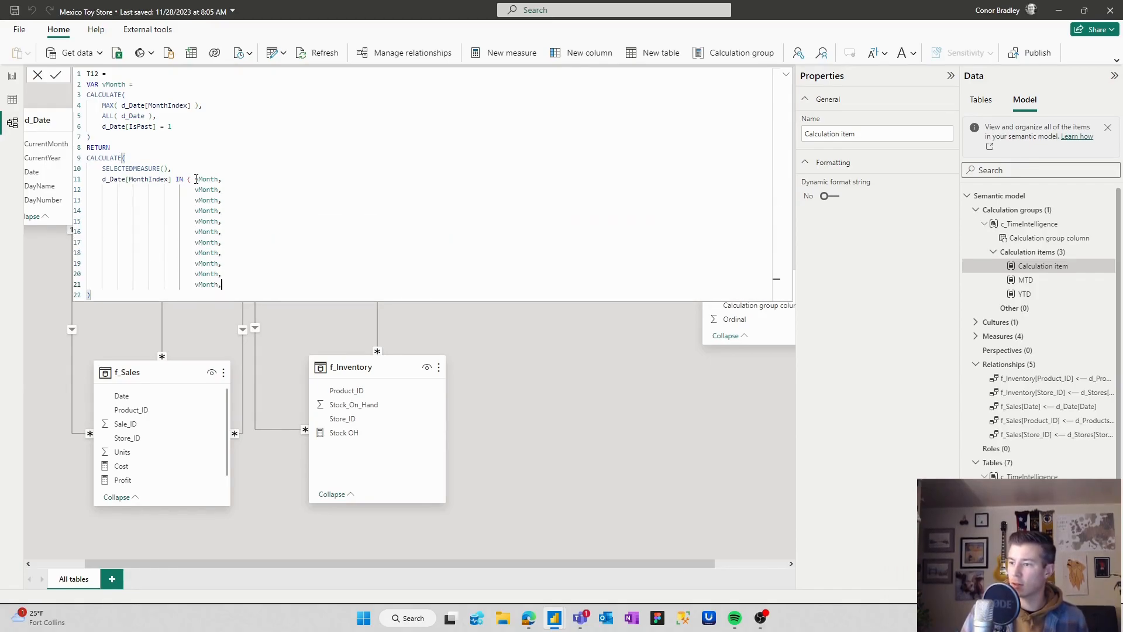
key(Return)
key(ctrl+v)
key(BackSpace)
Subtract month offsets from the second through twelfth vMonth entries in order, from -1 down to -11
click(218, 190)
text(-1)
key(Down)
key(Left)
text(-2)
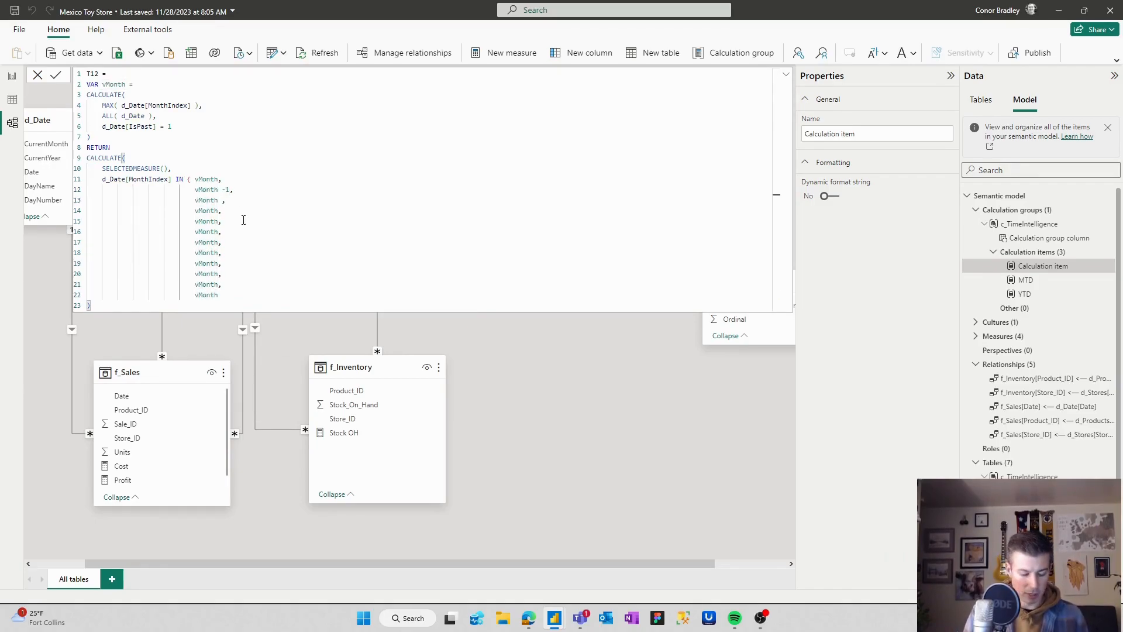
key(Down)
key(Left)
text(-3)
key(Down)
key(Left)
text(-4)
key(Down)
key(Left)
text(-5)
key(Down)
key(Left)
text(-6)
key(Down)
key(Left)
text(-7)
key(Down)
key(Left)
text(-8)
key(Down)
key(Left)
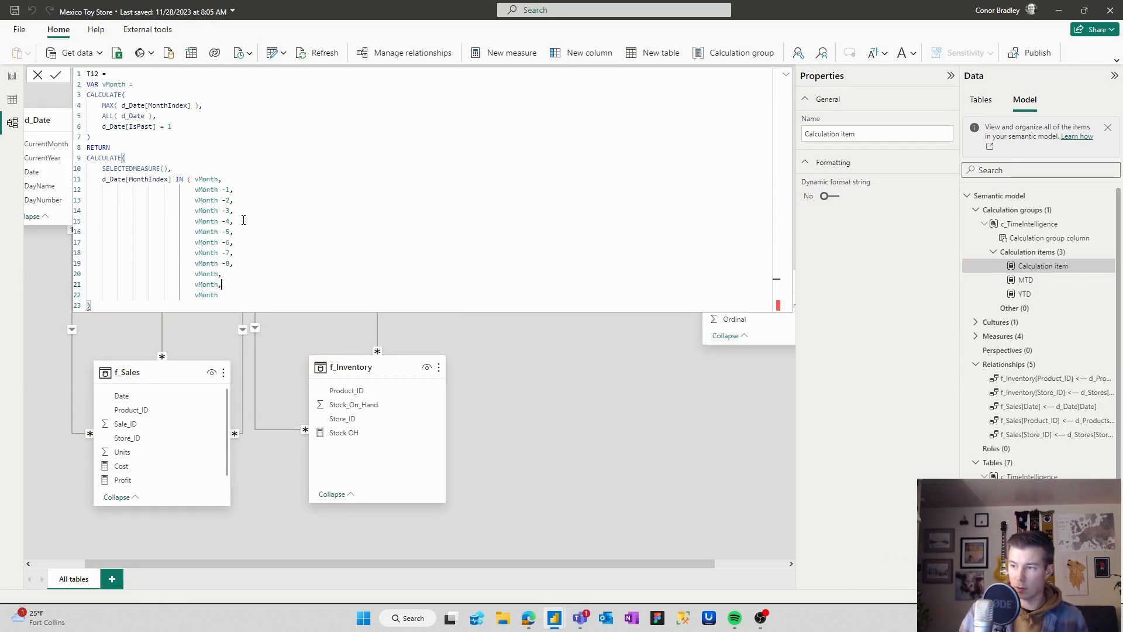
text(-9)
key(Down)
key(Left)
text(-10)
key(Down)
text(-11)
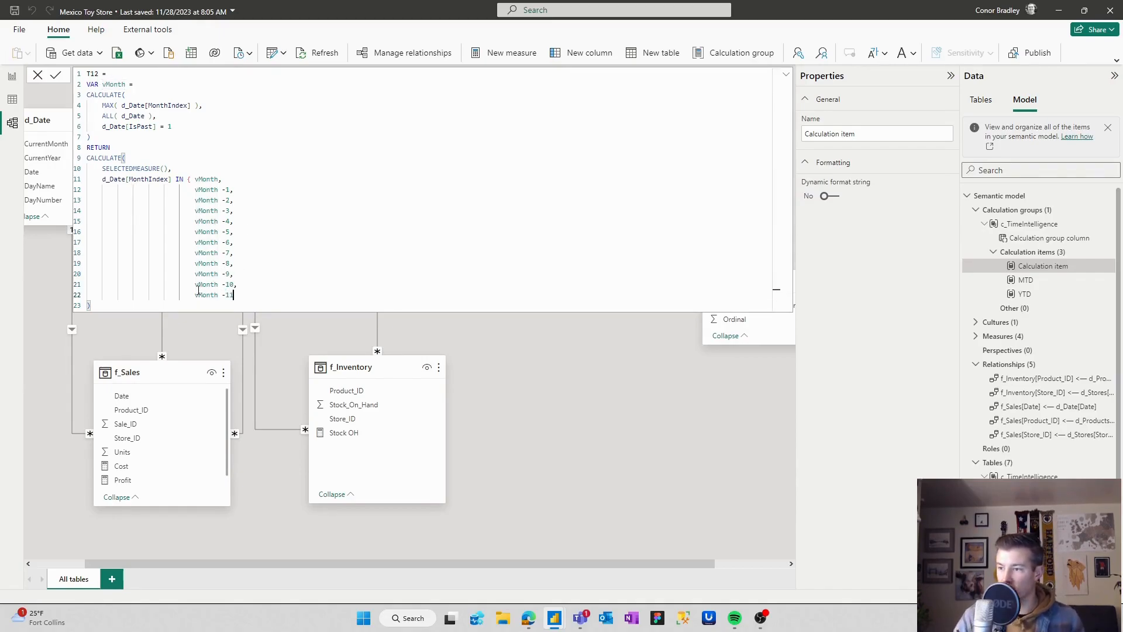
Close the IN list with } after vMonth -11 and commit the T12 calculation item
drag(219, 180, 198, 177)
click(214, 190)
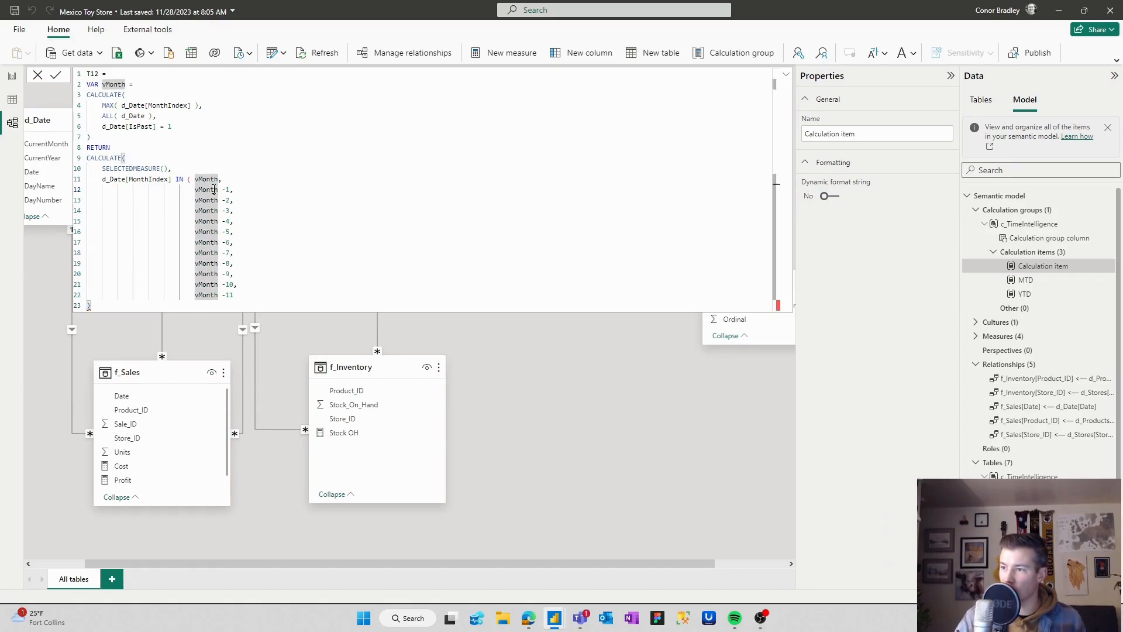
click(232, 295)
click(249, 301)
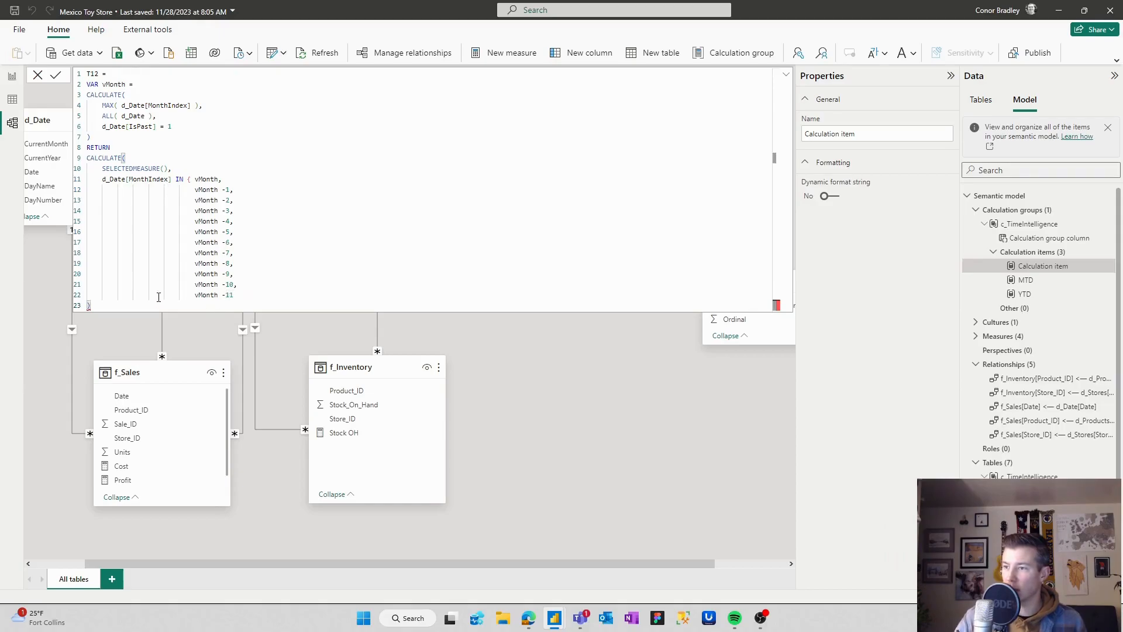
click(275, 295)
text(})
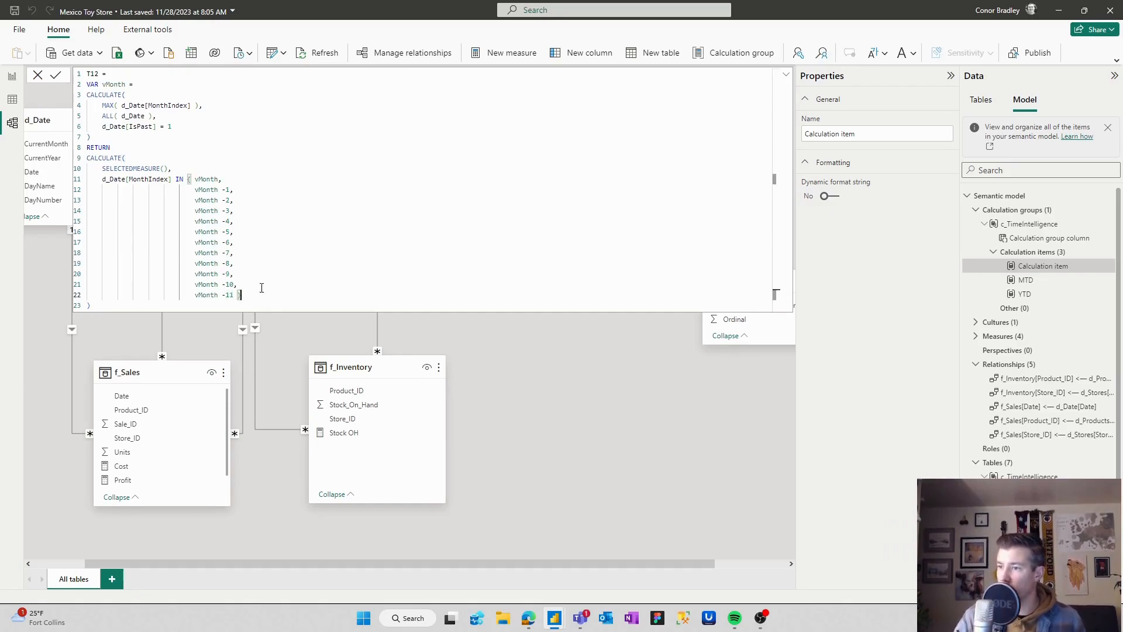
drag(192, 179, 246, 240)
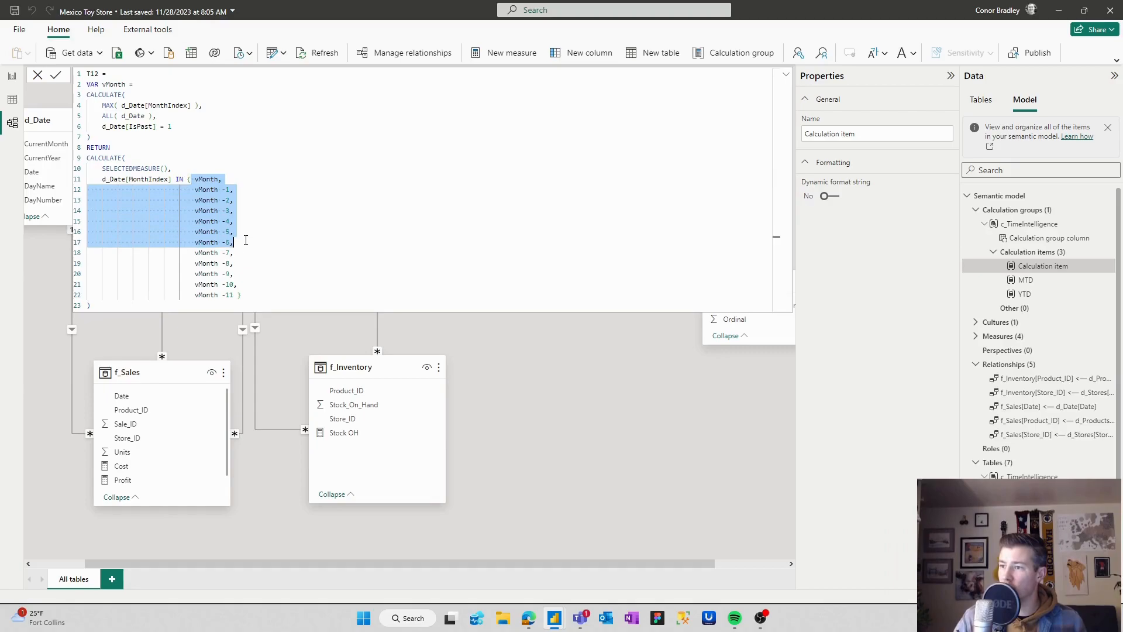
click(210, 199)
click(222, 190)
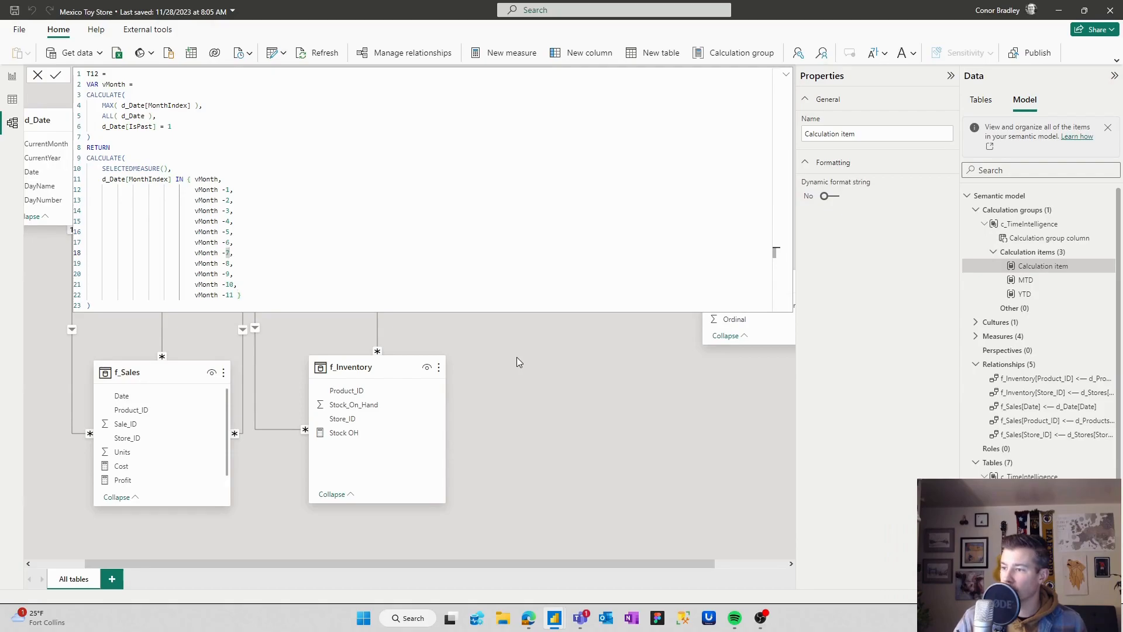
key(Return)
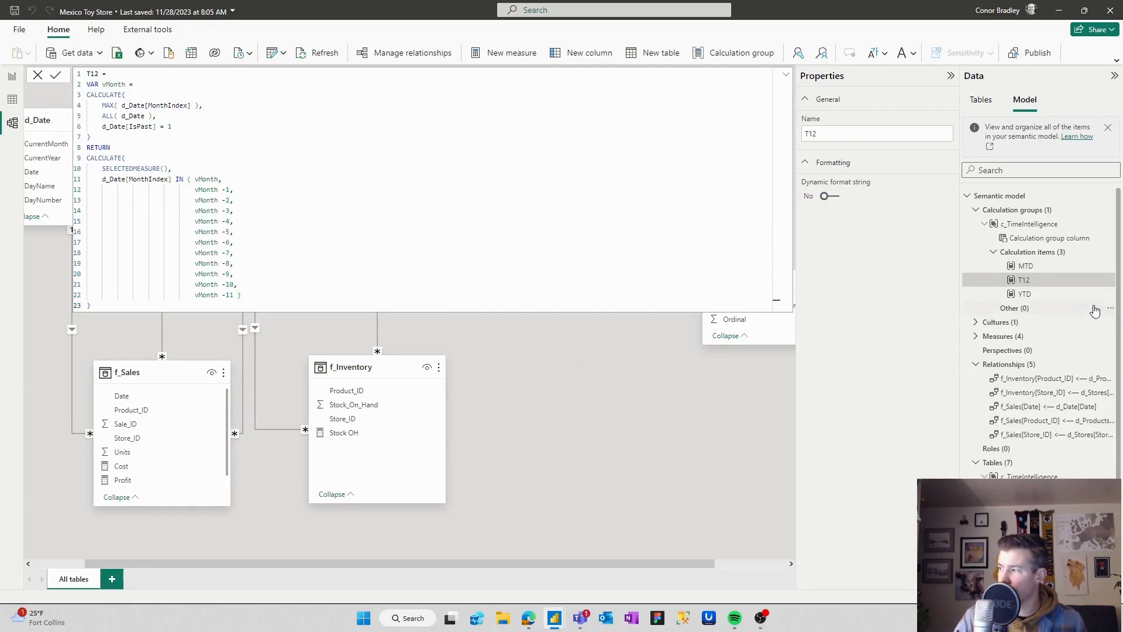
click(659, 391)
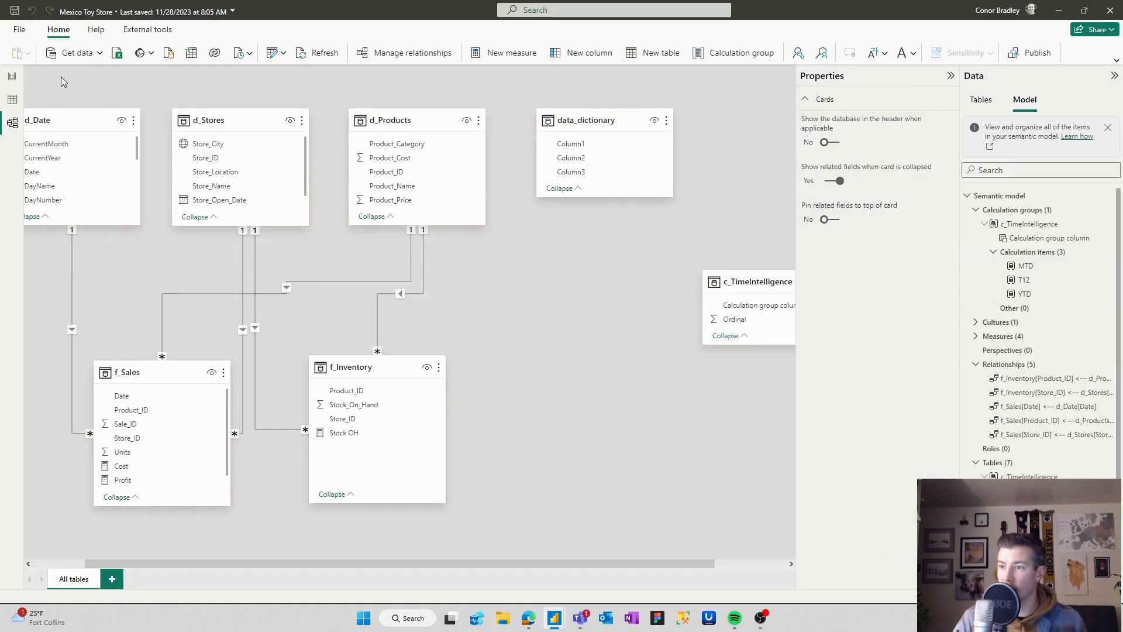
In Report view, place three separate table visuals side by side on Page 1, each showing the Sales measure
click(13, 77)
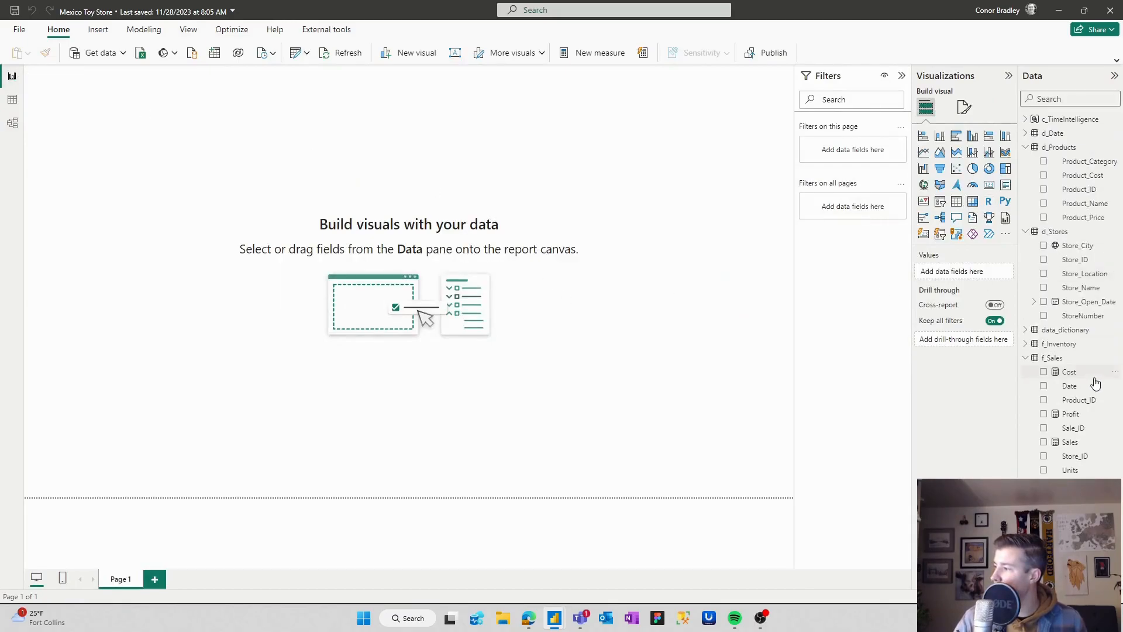
drag(1070, 442, 145, 239)
click(956, 202)
drag(1070, 442, 406, 238)
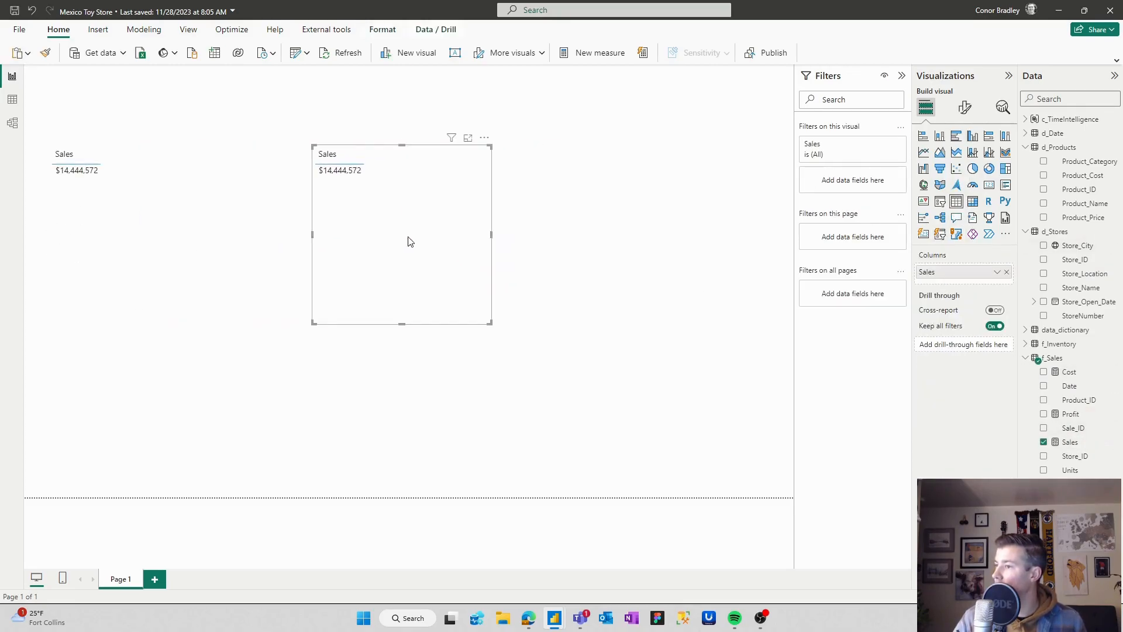
drag(1078, 442, 681, 214)
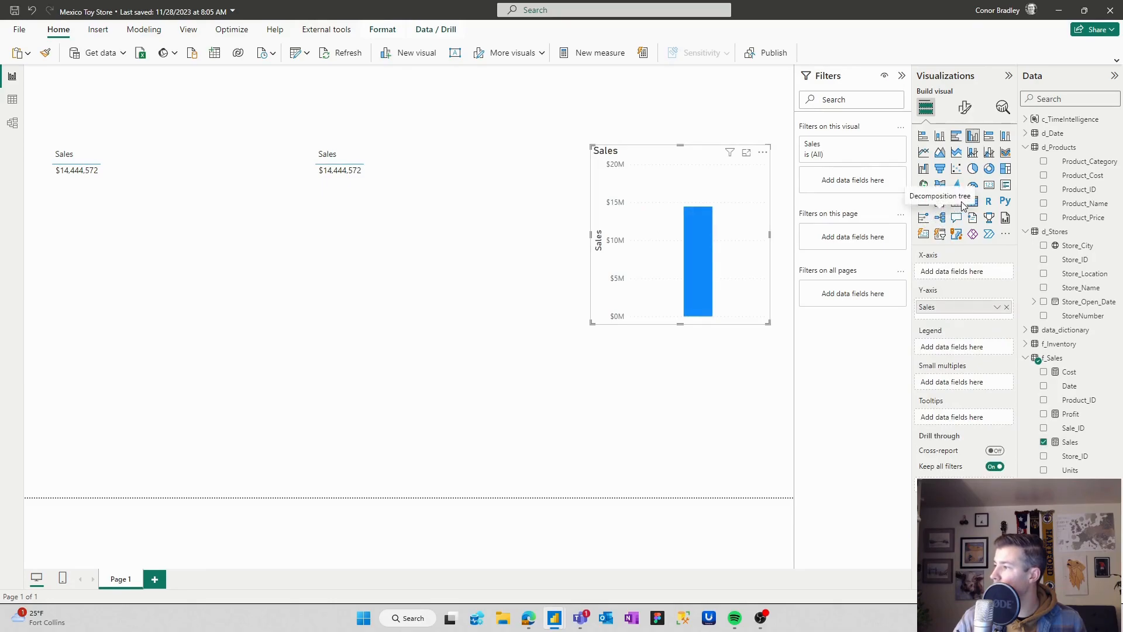
click(957, 201)
Add Product_Category as the first column of the leftmost Sales table and Store_Location as the first column of the middle one
click(179, 251)
drag(1082, 169, 973, 272)
click(320, 268)
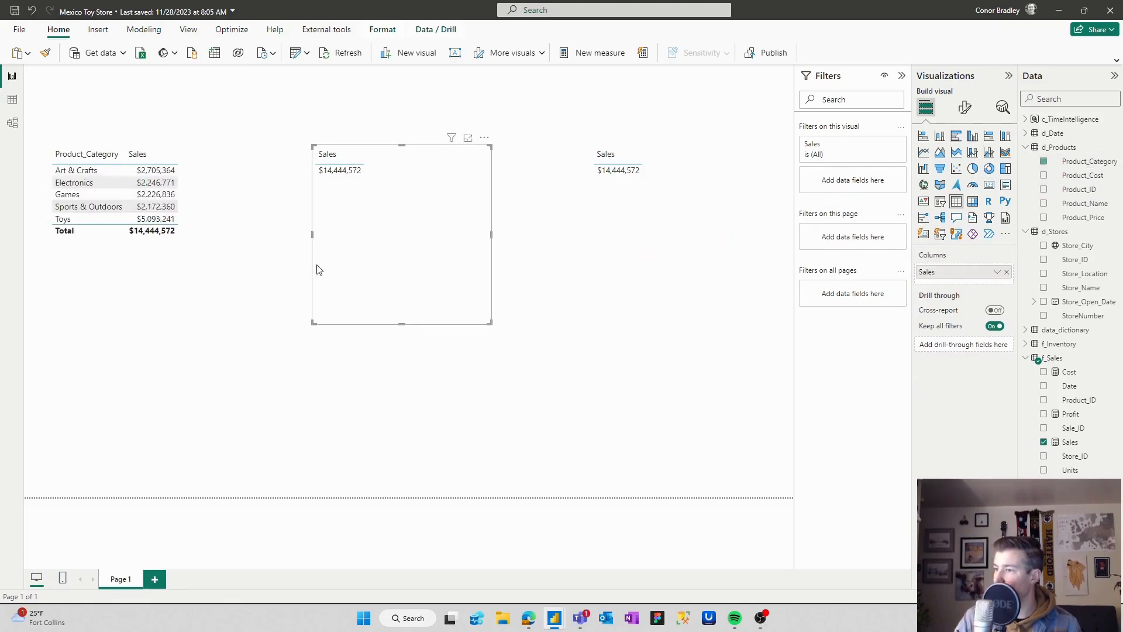
click(1027, 147)
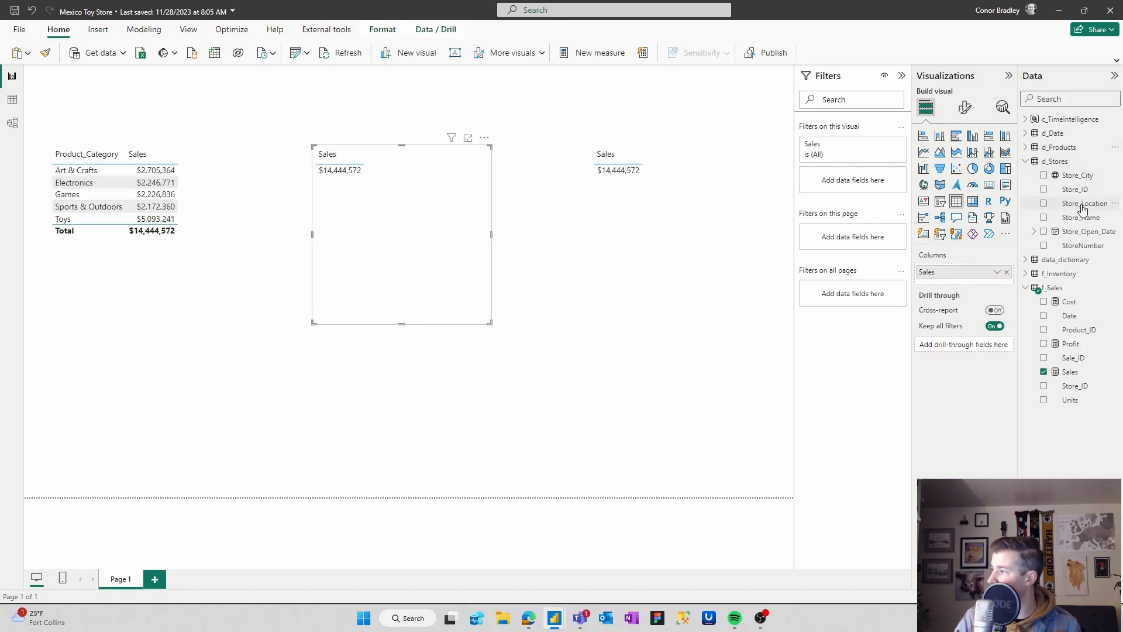
drag(1085, 206, 970, 269)
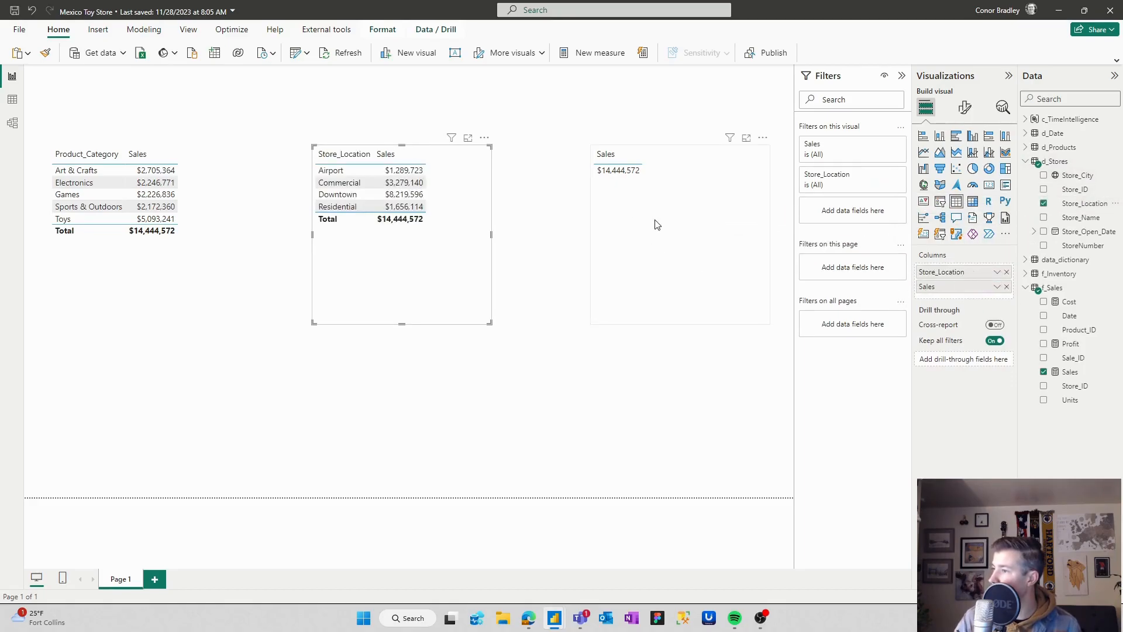
Move the third Sales table slightly closer to the middle one and add d_Date's MonthYear as its first column
drag(654, 222, 614, 220)
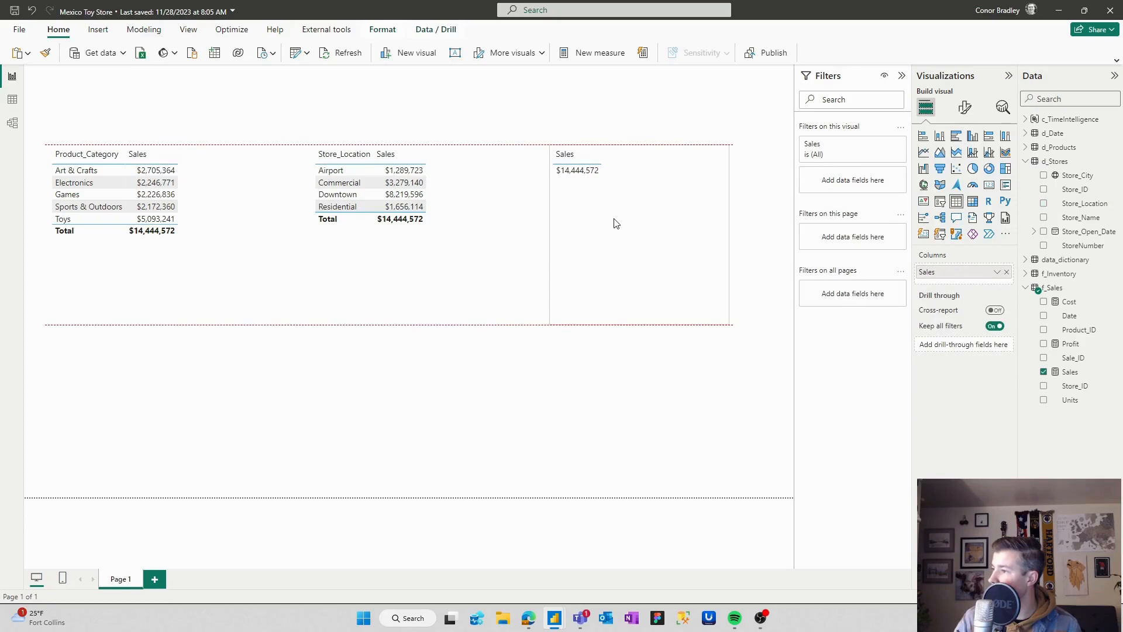
click(1027, 134)
drag(1081, 316, 976, 269)
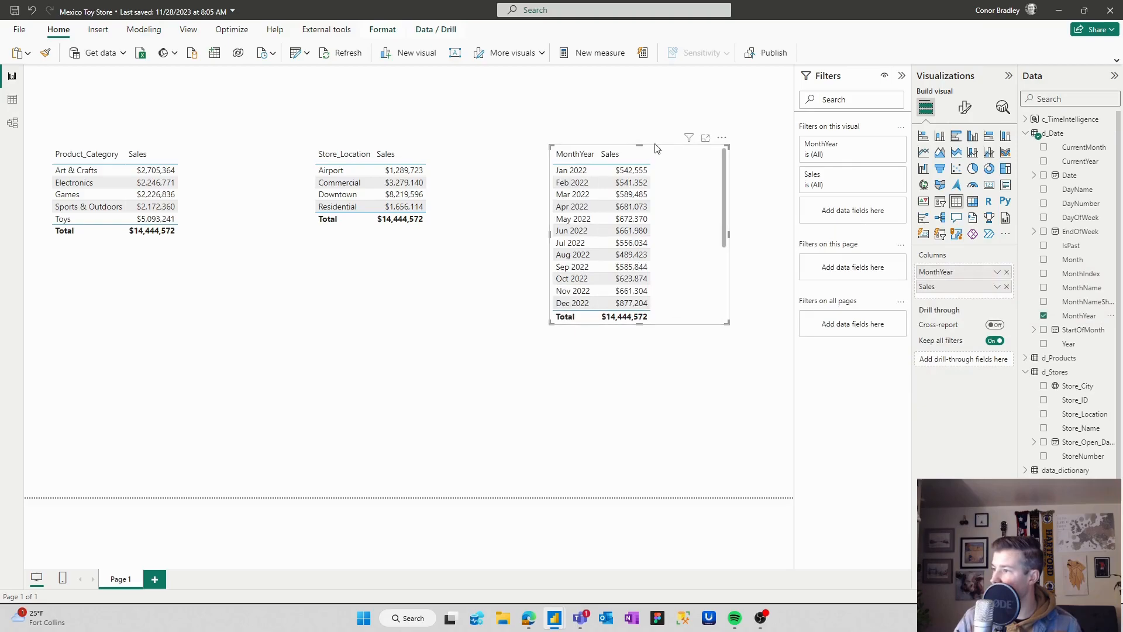
Sort the monthly Sales table by MonthYear ascending and extend it upward and downward to fit all month rows
click(640, 125)
click(591, 155)
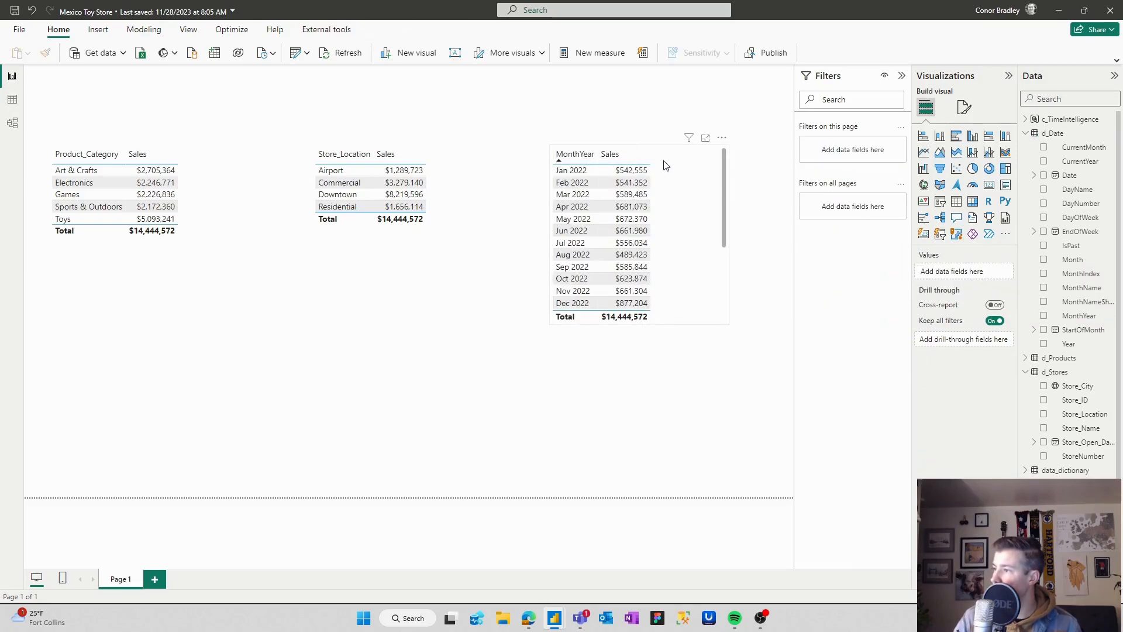
click(646, 146)
drag(642, 145, 633, 91)
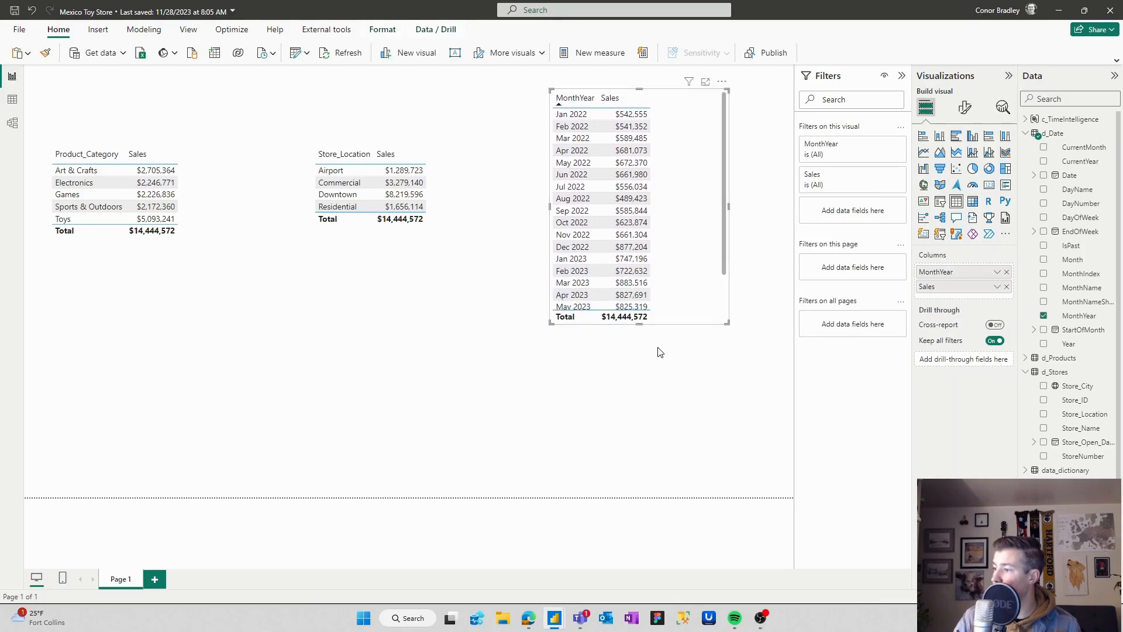
drag(639, 324, 654, 451)
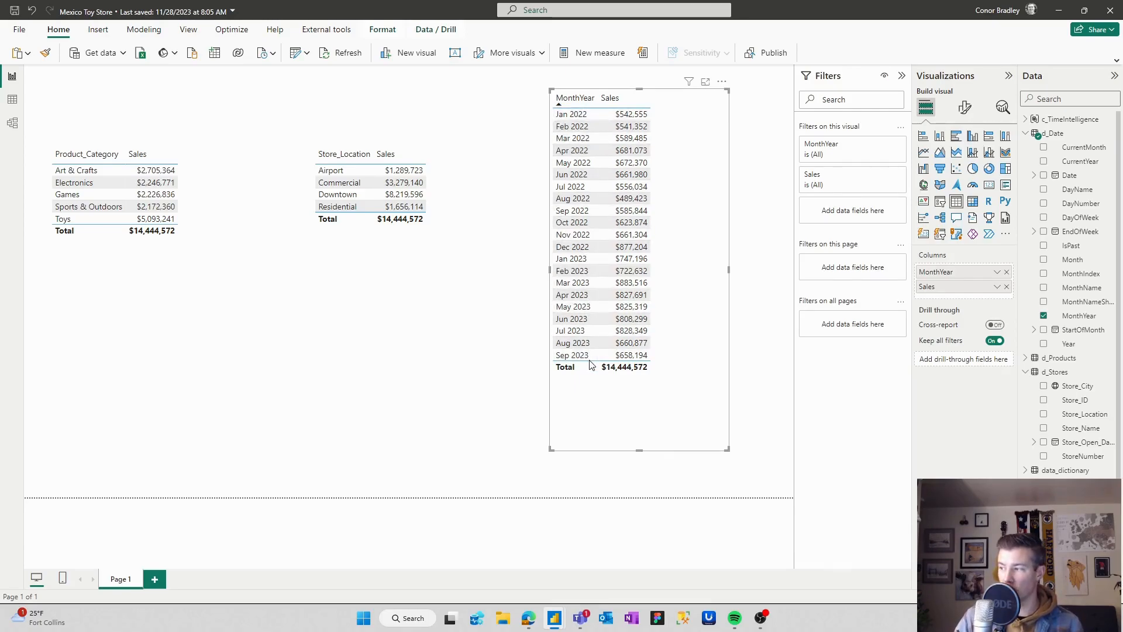
Add the c_TimeIntelligence calculation group column as a filter on all pages
click(1026, 133)
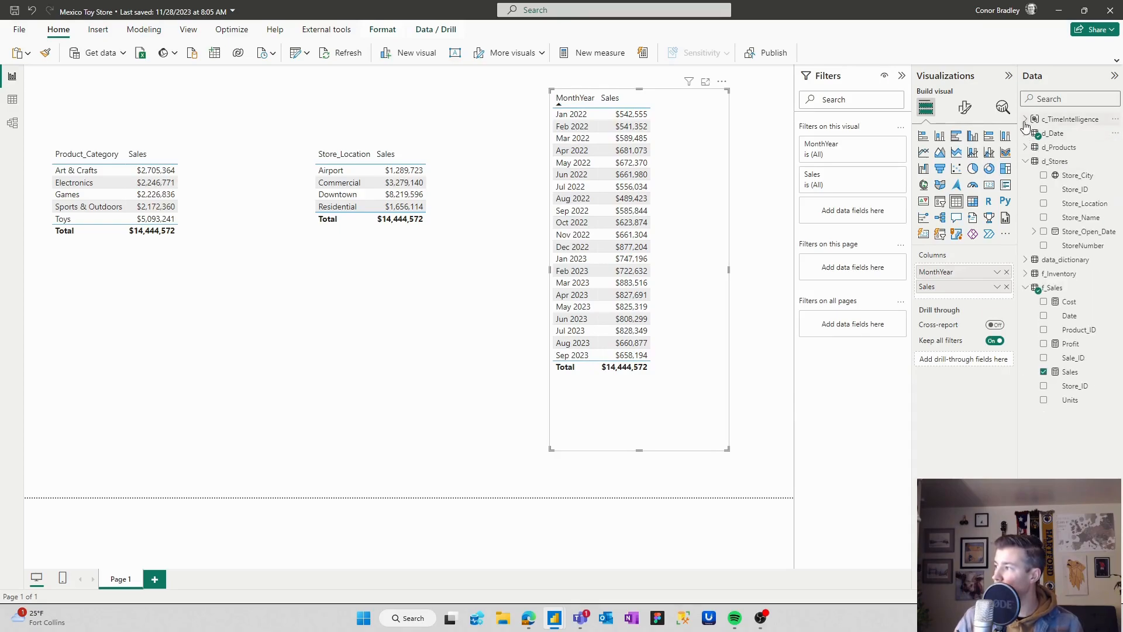
click(1025, 120)
drag(1081, 134, 865, 324)
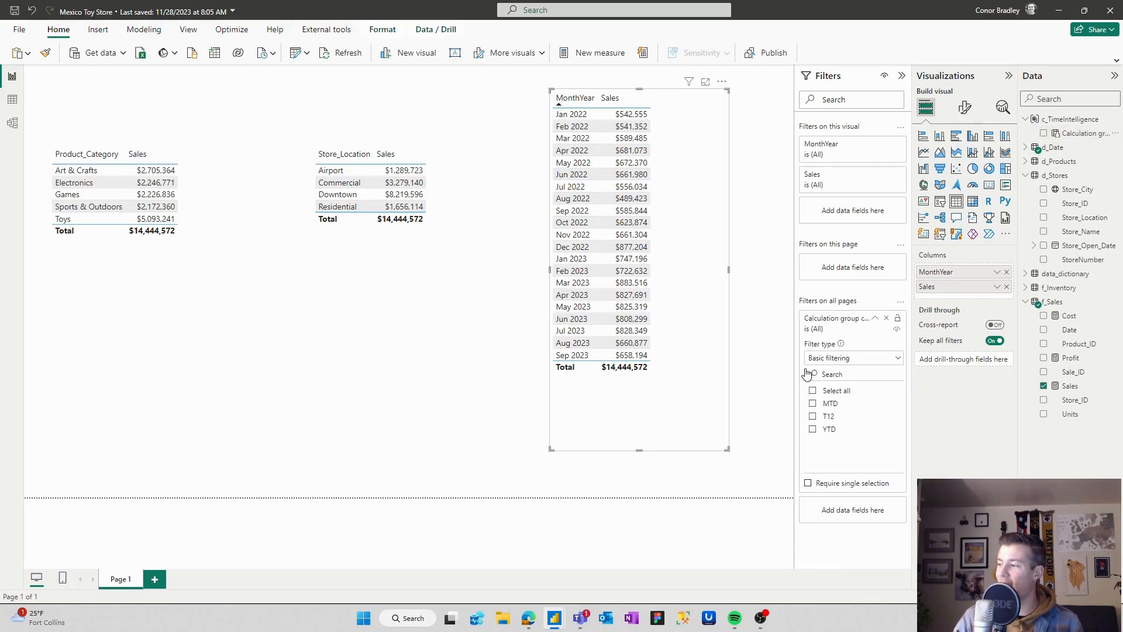
Compare the three Sales tables with the YTD filter on and off, leaving YTD cleared
click(813, 430)
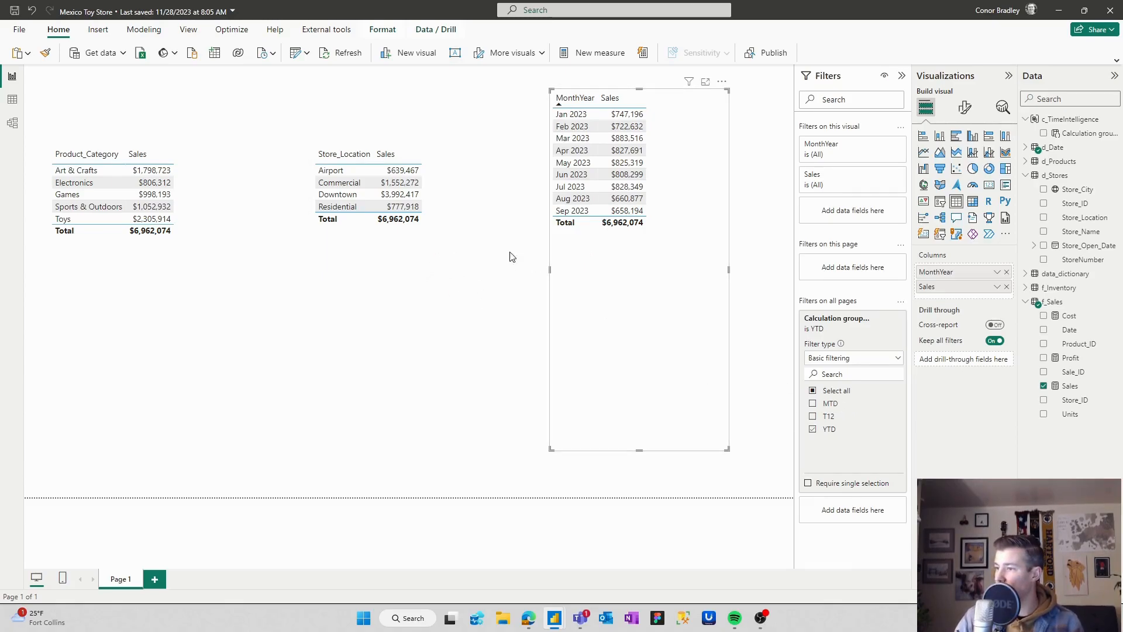
click(813, 430)
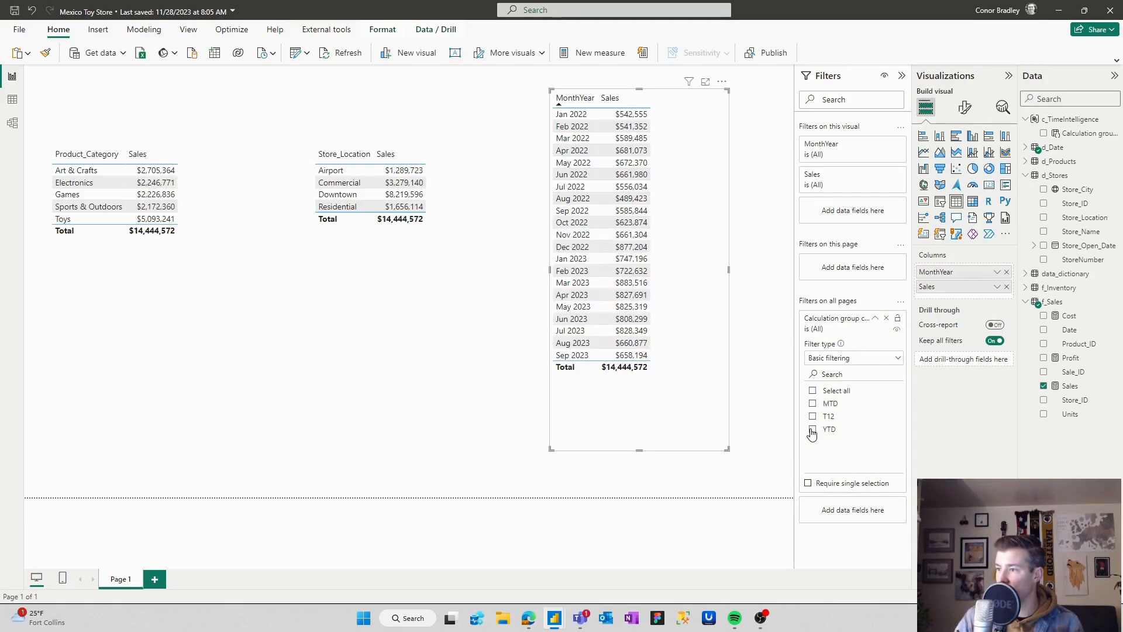
click(812, 430)
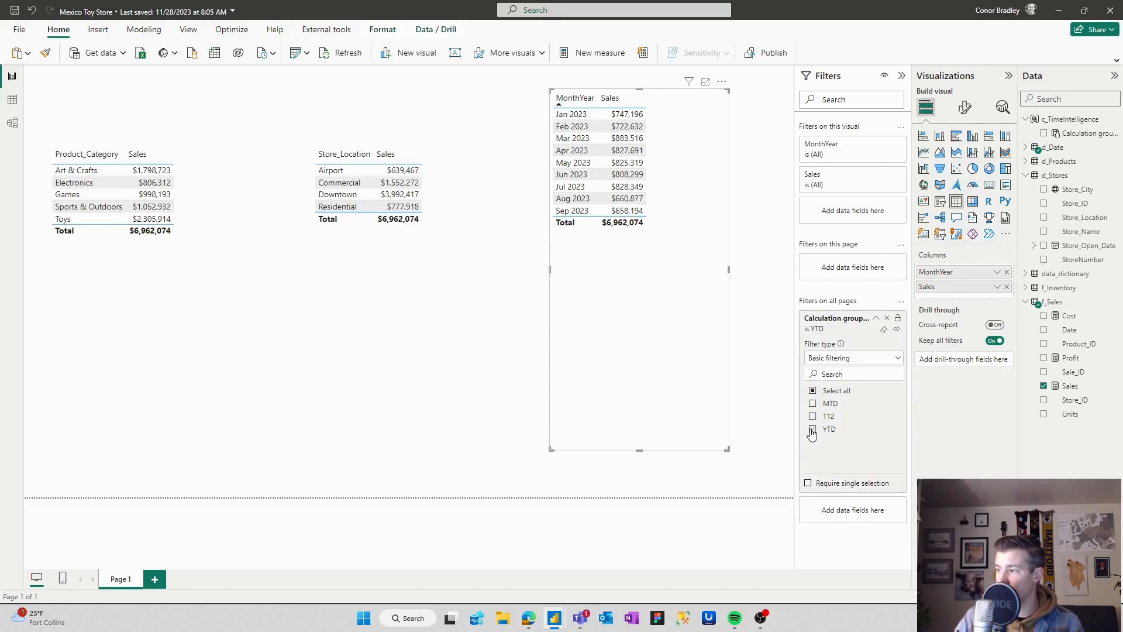
click(813, 431)
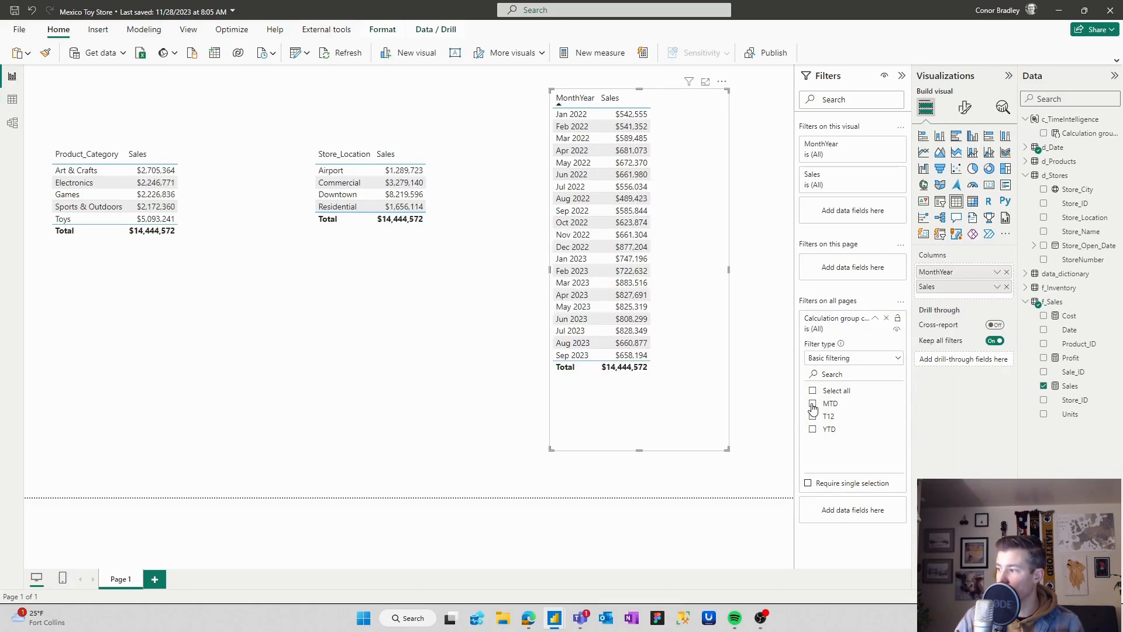
Check the three Sales tables with the MTD filter, clear it, and check them with the T12 filter
click(813, 405)
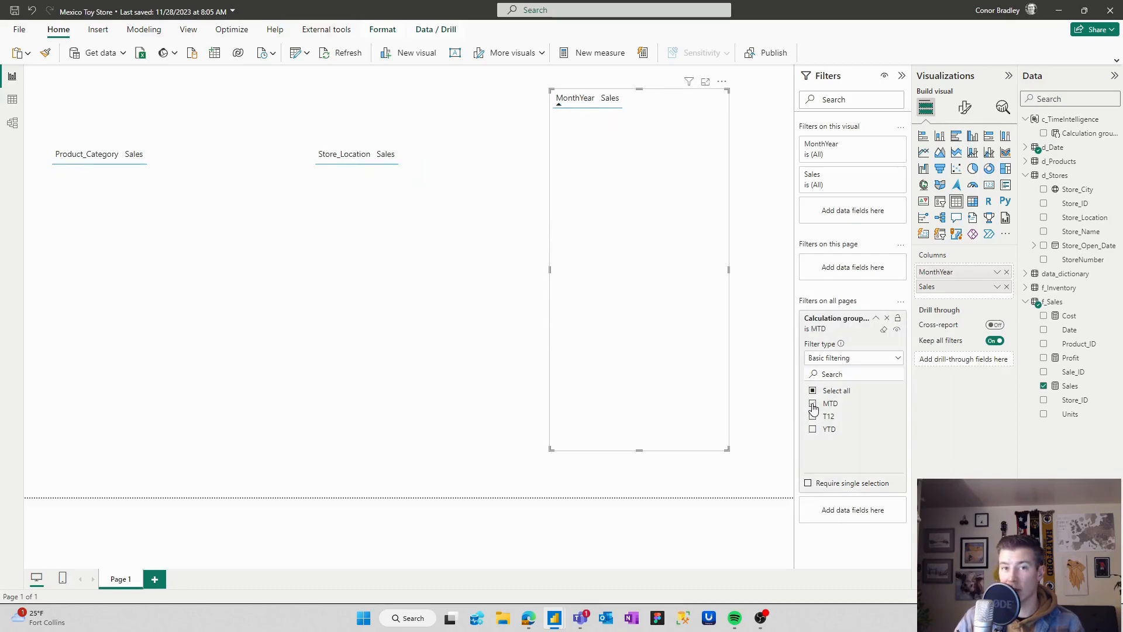
click(814, 406)
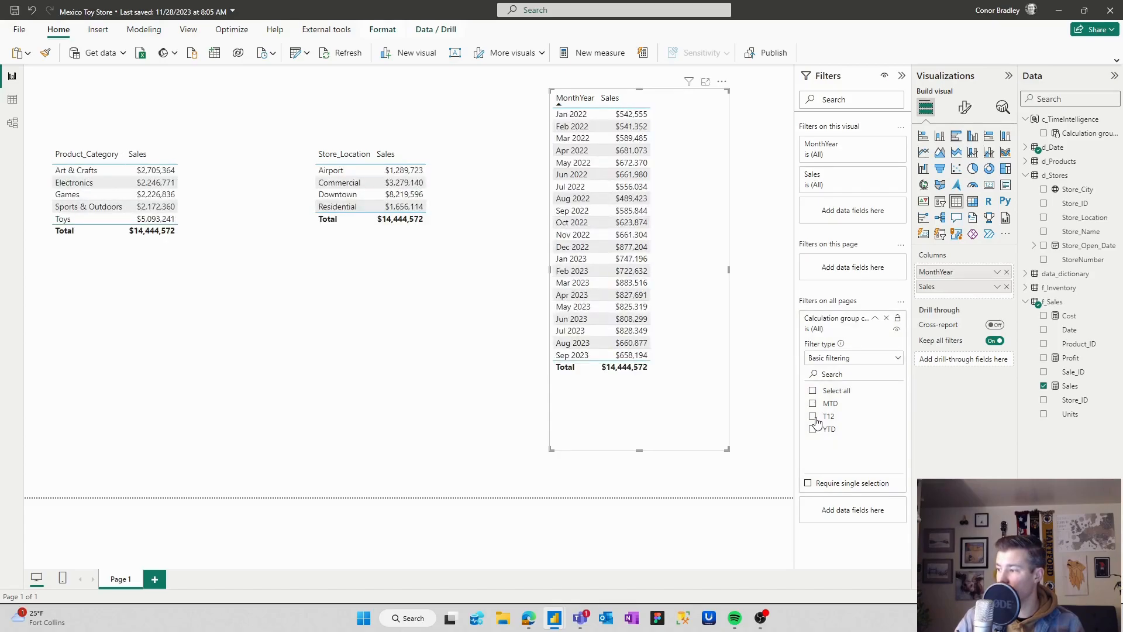
click(813, 419)
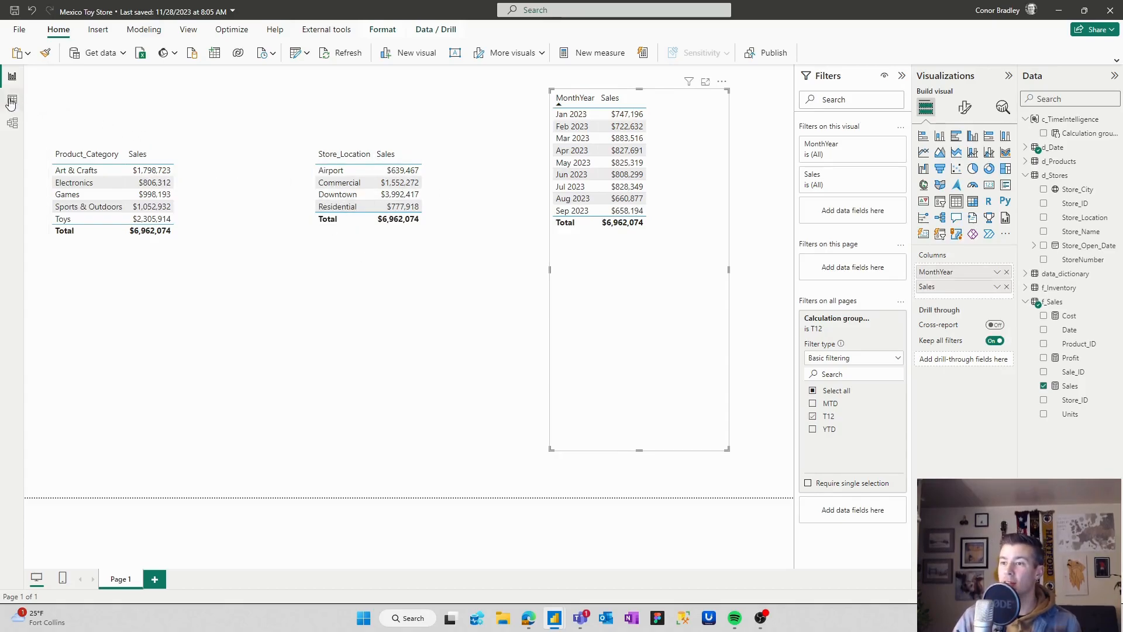
Extend the T12 calculation item's MonthIndex list in the model with vMonth -12 after vMonth -11 and commit the formula
click(15, 132)
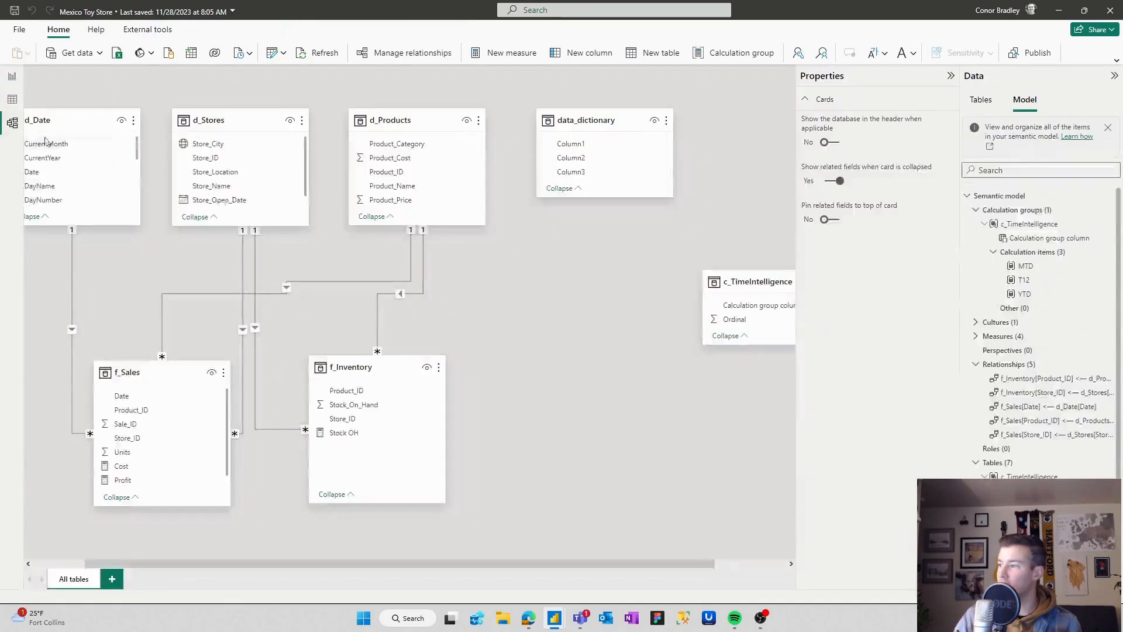
click(1024, 280)
click(235, 296)
text(,)
key(Return)
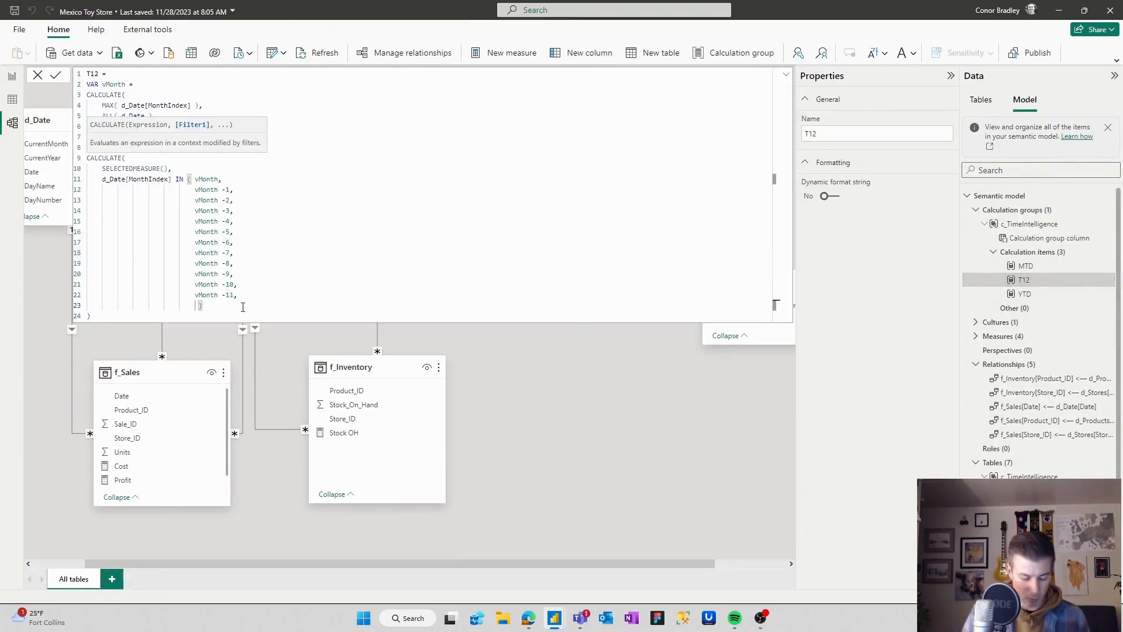
key(BackSpace)
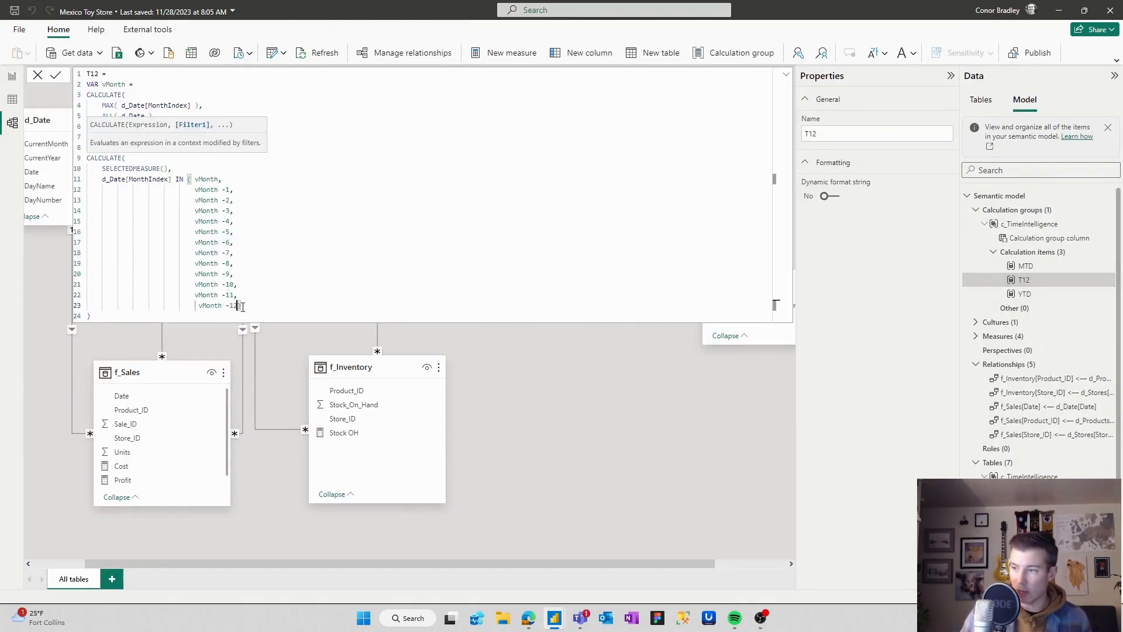
key(Return)
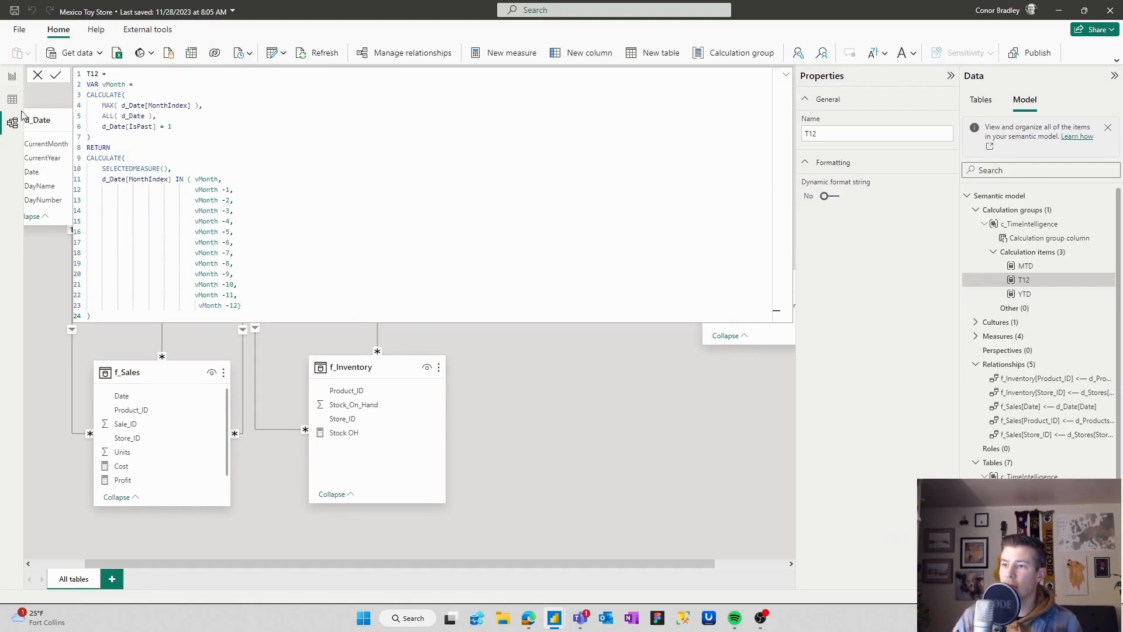
Require single selection on the report's calculation group filter and switch between the YTD, T12 and MTD items one at a time
click(11, 77)
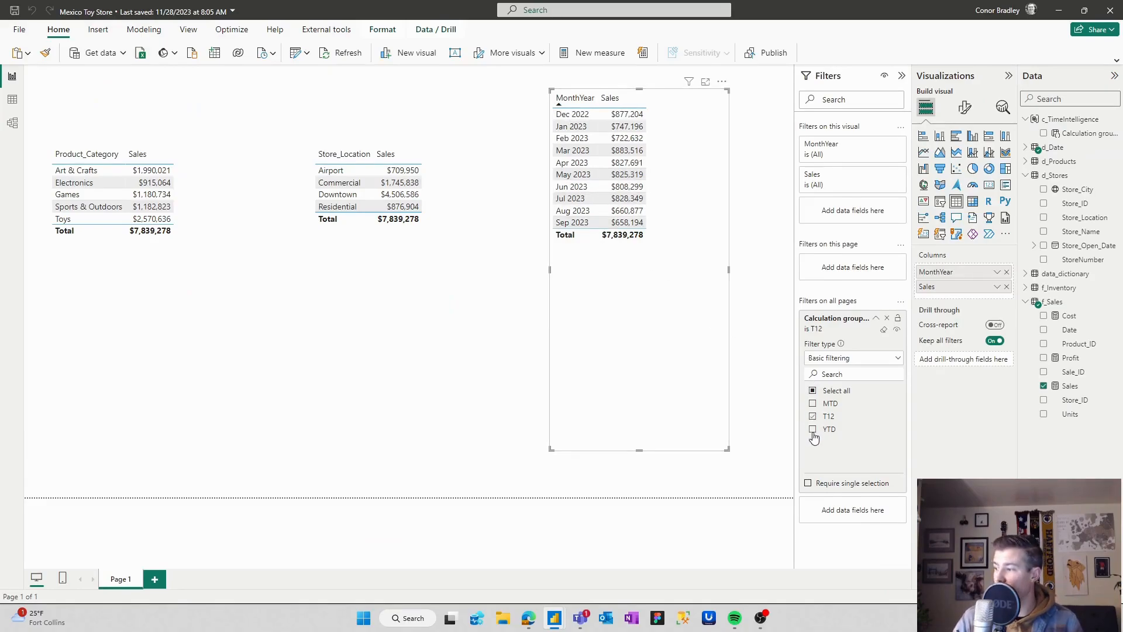
click(809, 486)
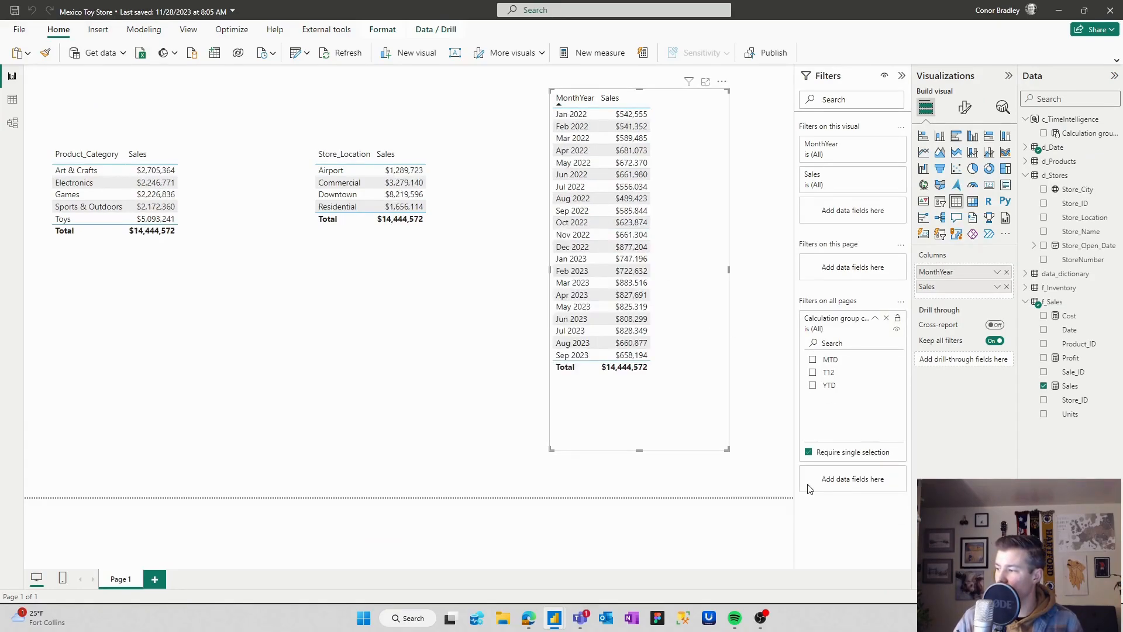
click(812, 386)
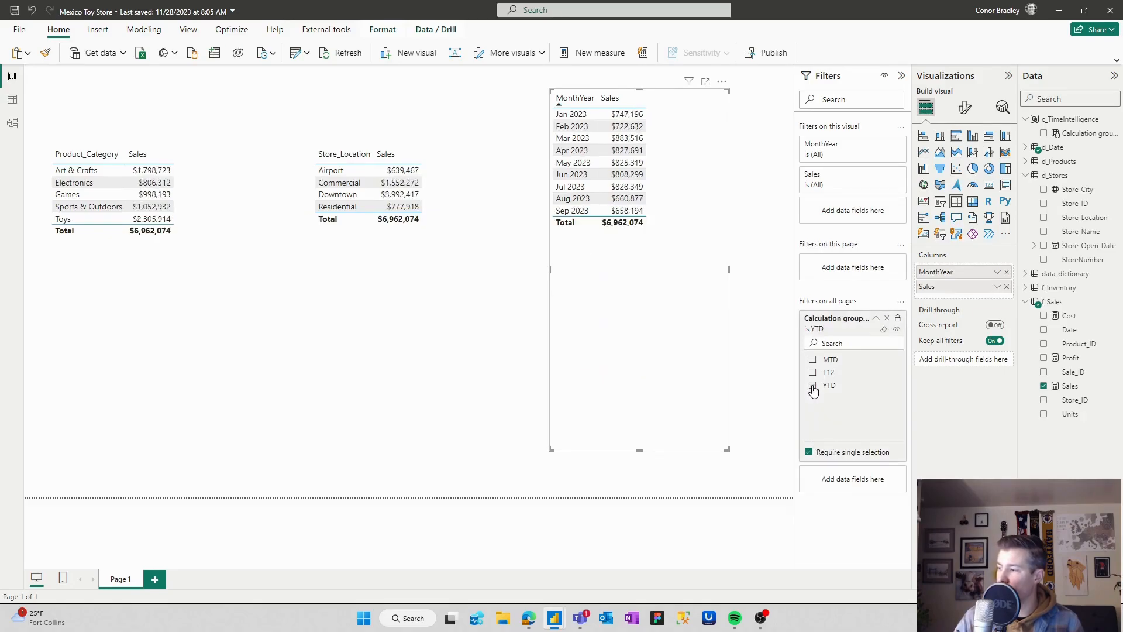
click(813, 373)
click(814, 387)
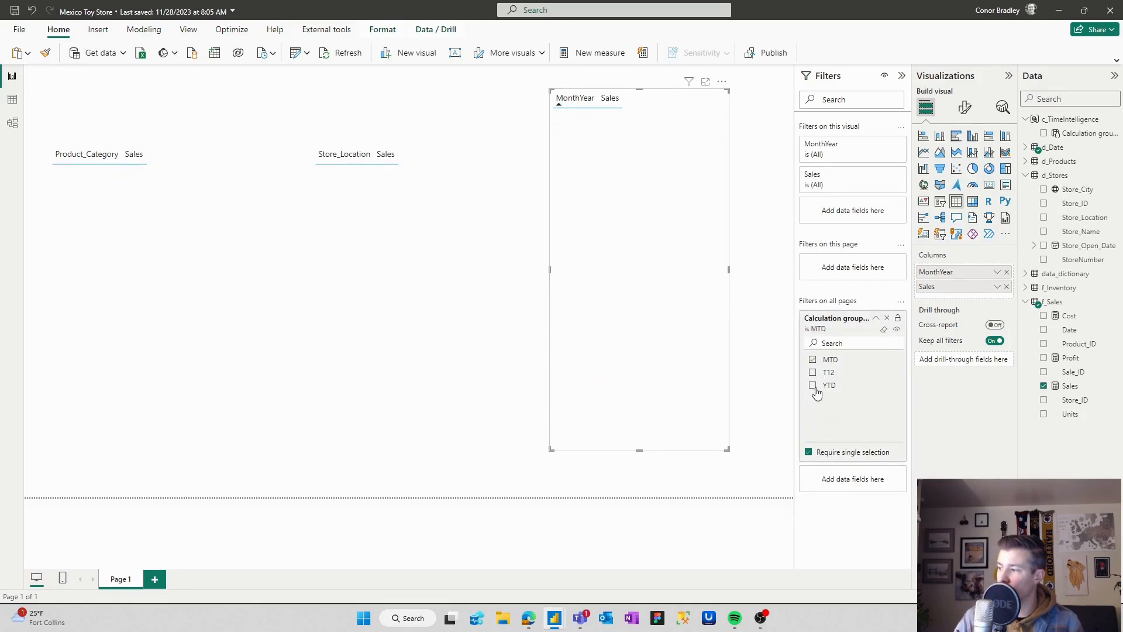